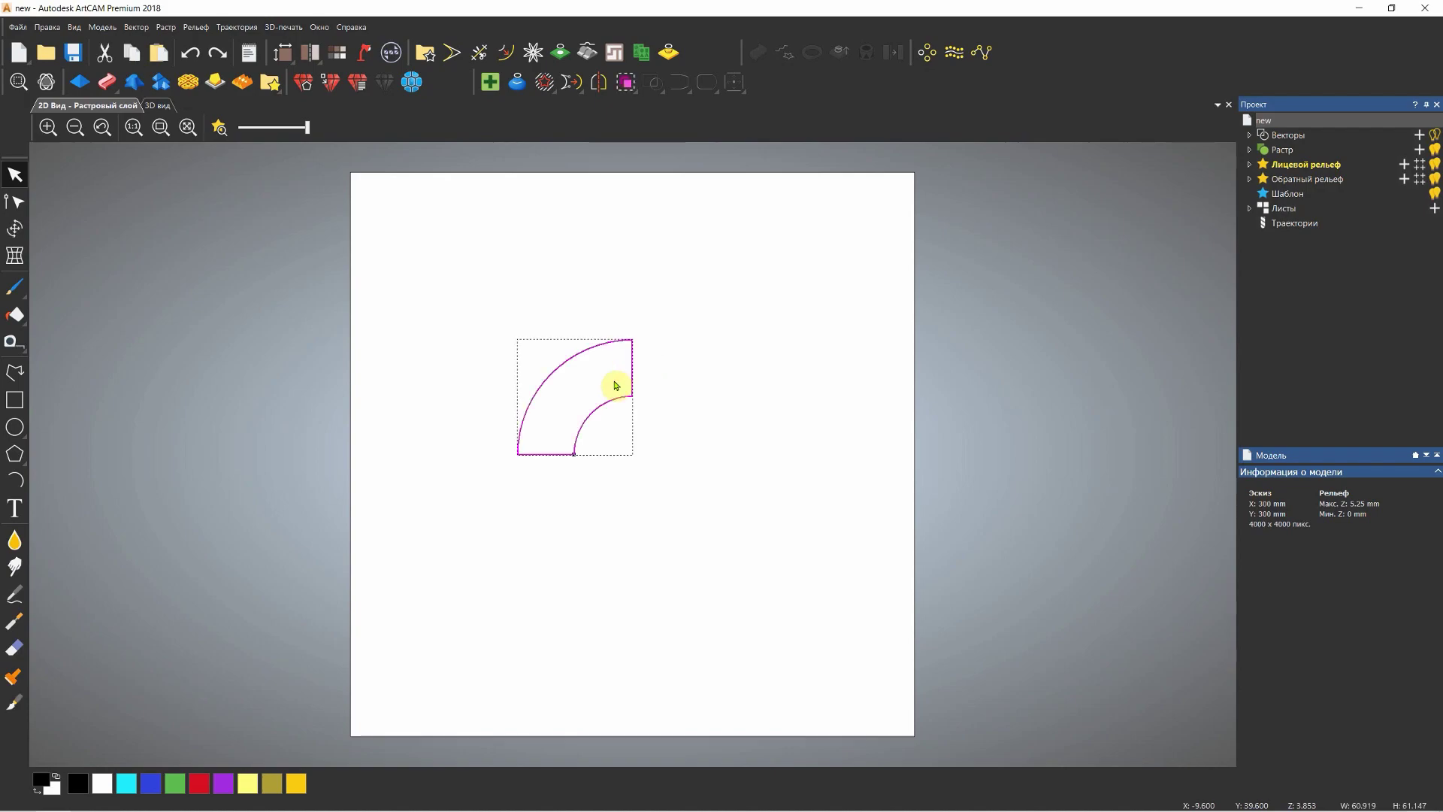
# Try to round the upper outer corner of the curved segment with a 4 mm radius arc fillet.
pyautogui.click(453, 54)
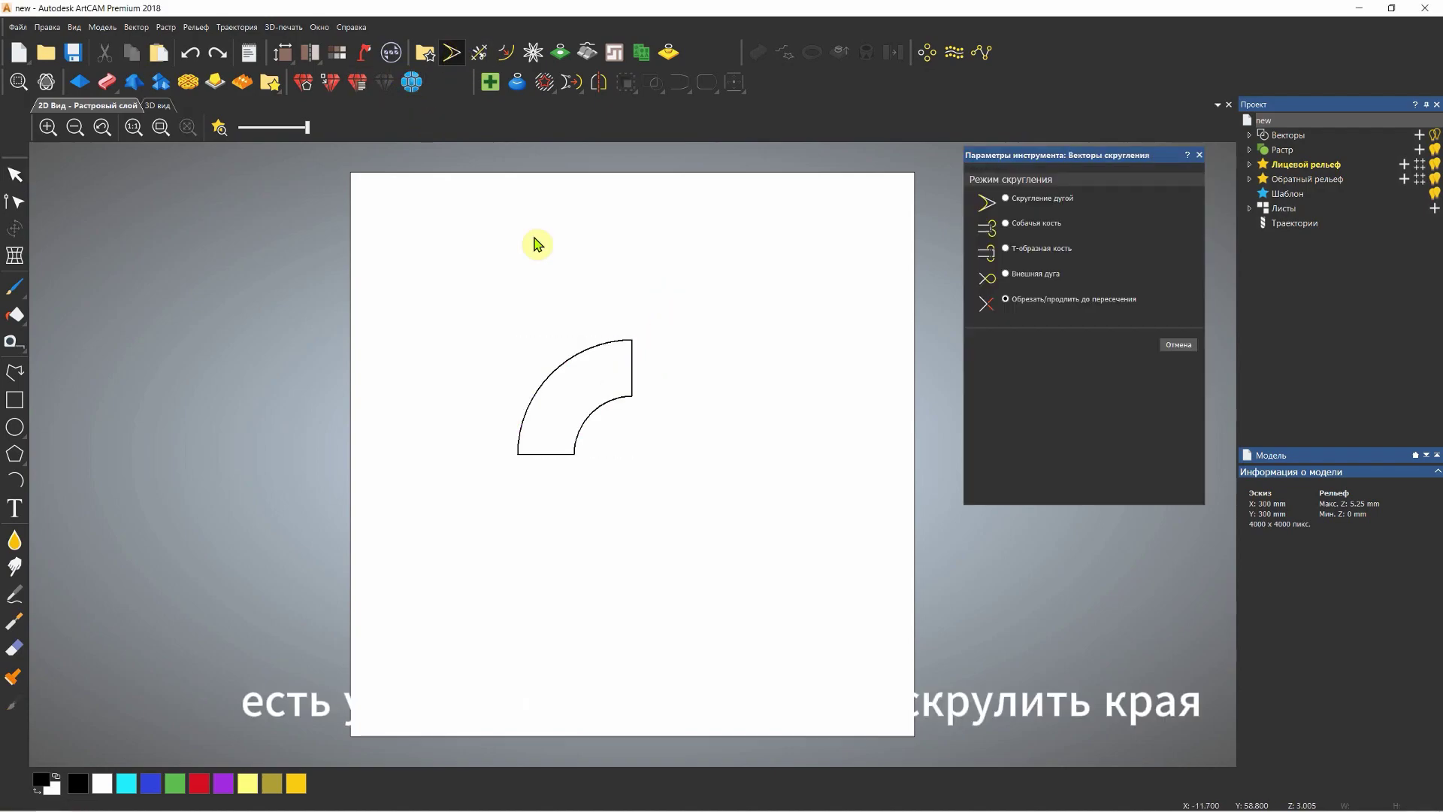
pyautogui.click(1006, 202)
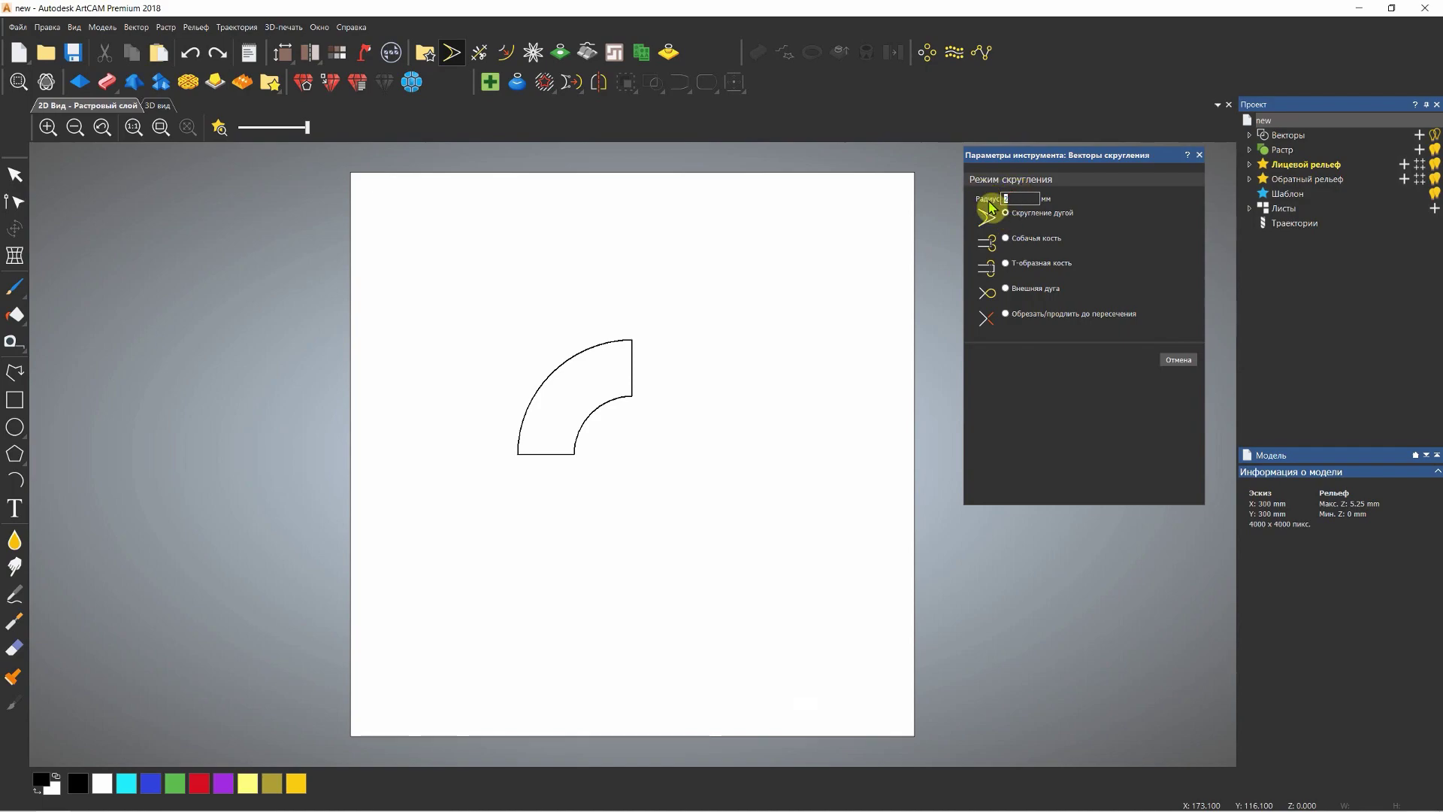
pyautogui.scroll(2, 624, 355)
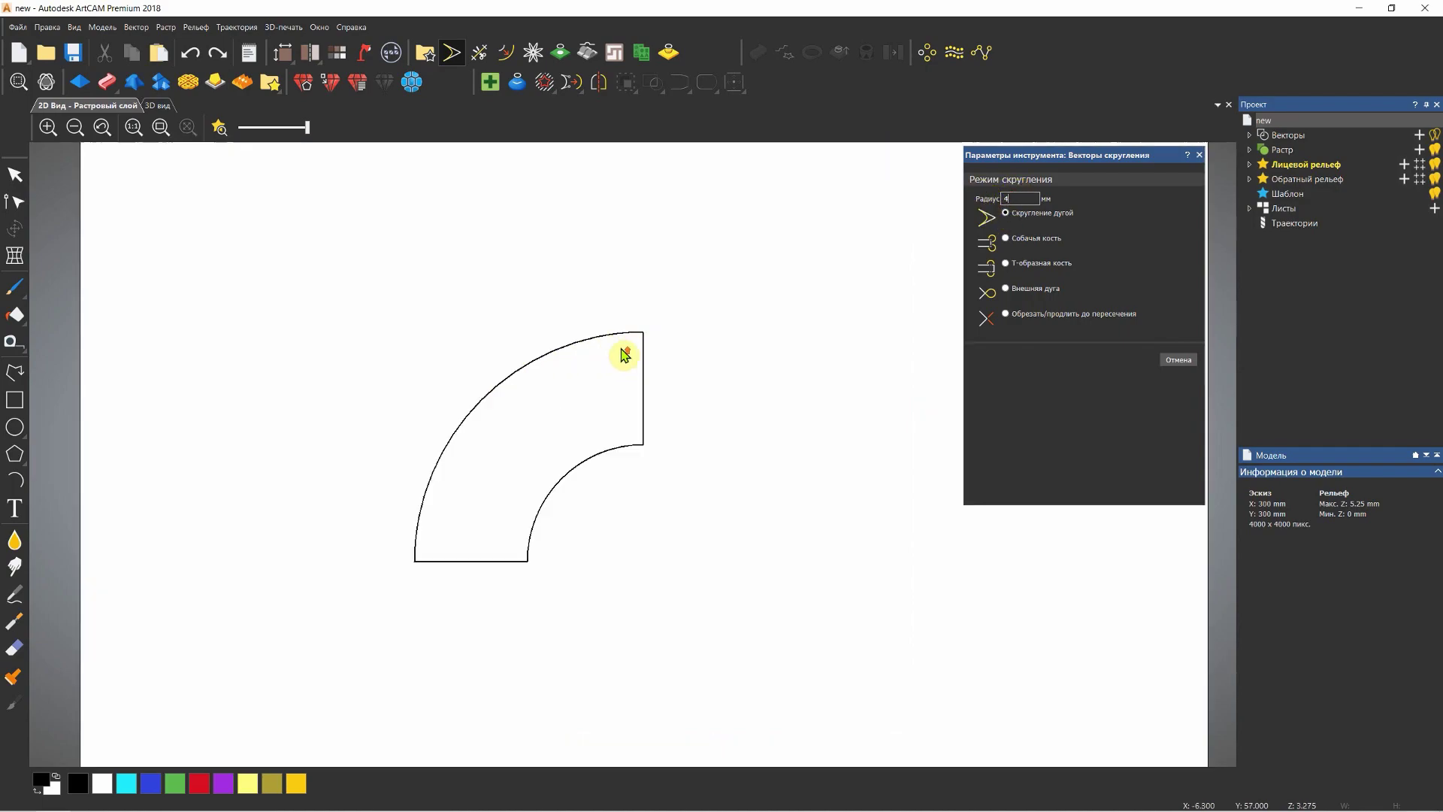
pyautogui.click(643, 332)
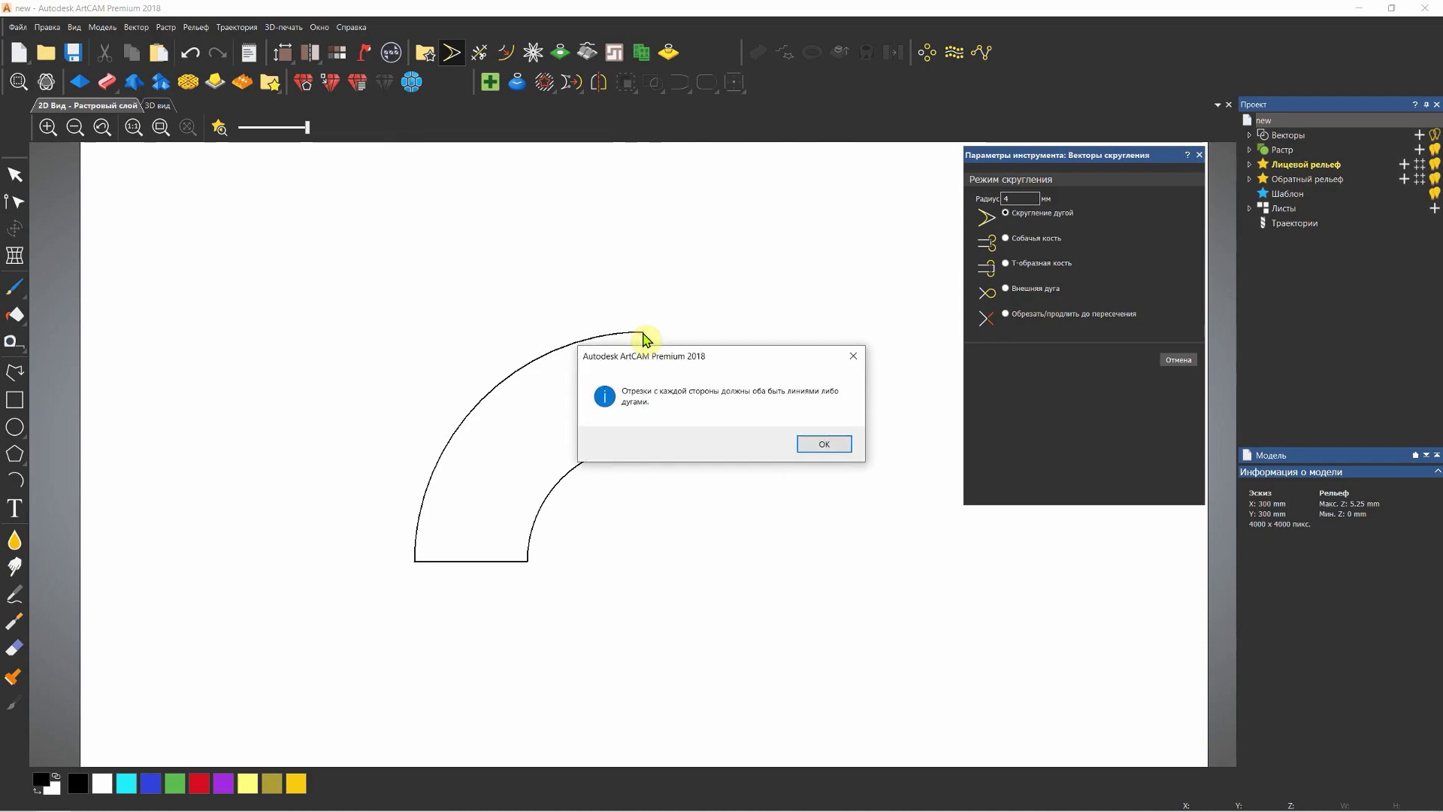
pyautogui.moveTo(652, 354); pyautogui.dragTo(674, 213)
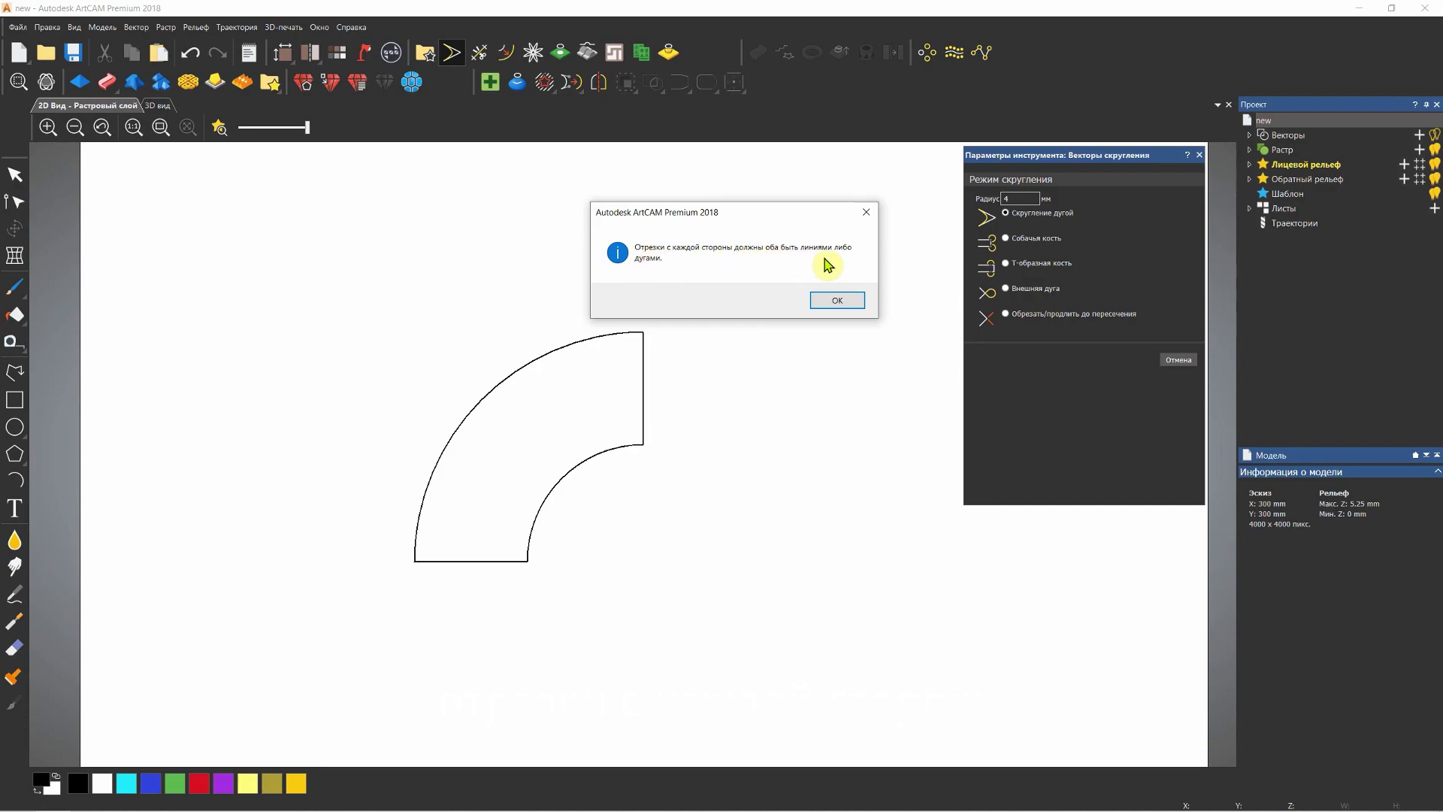
pyautogui.click(837, 301)
pyautogui.click(1201, 155)
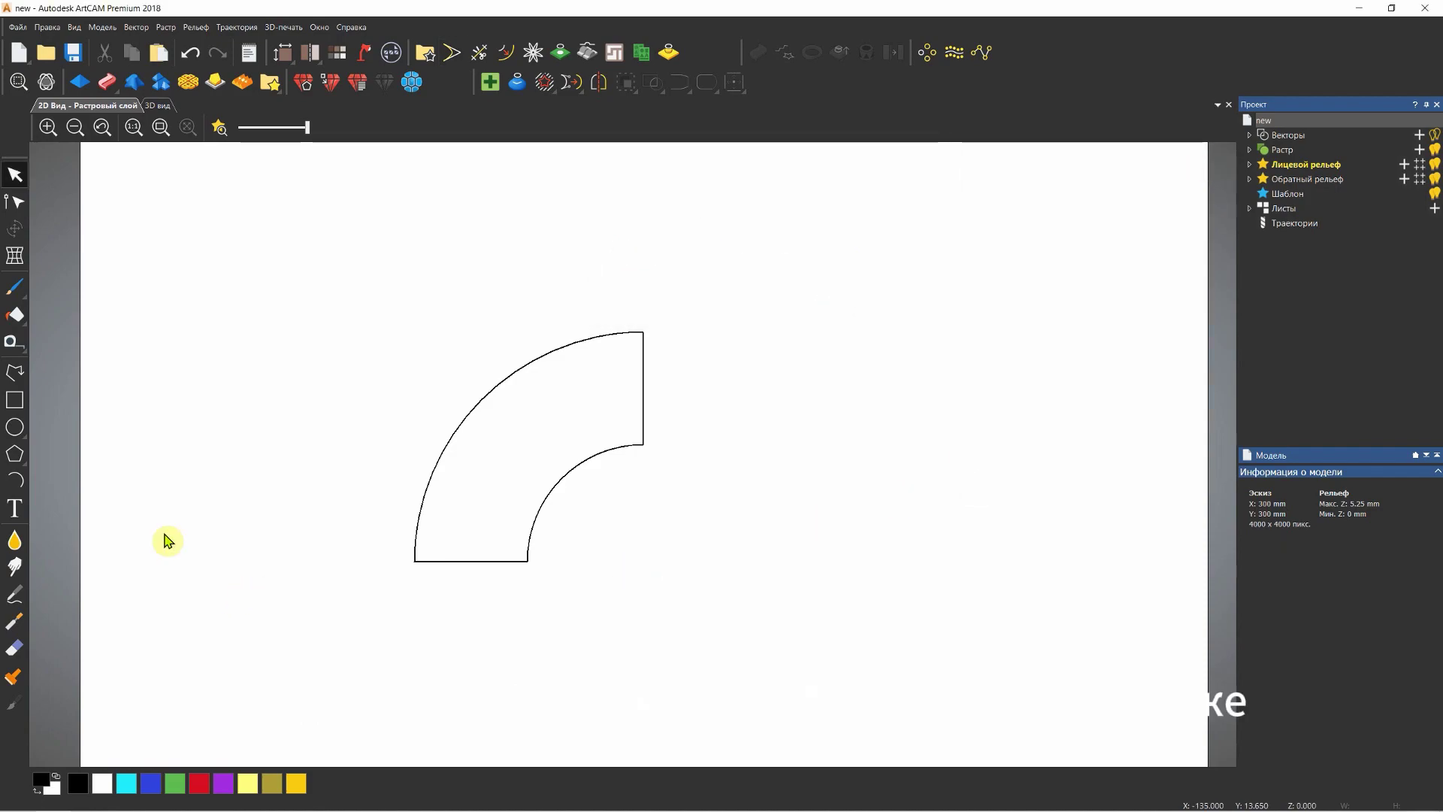
pyautogui.moveTo(669, 333); pyautogui.dragTo(651, 463)
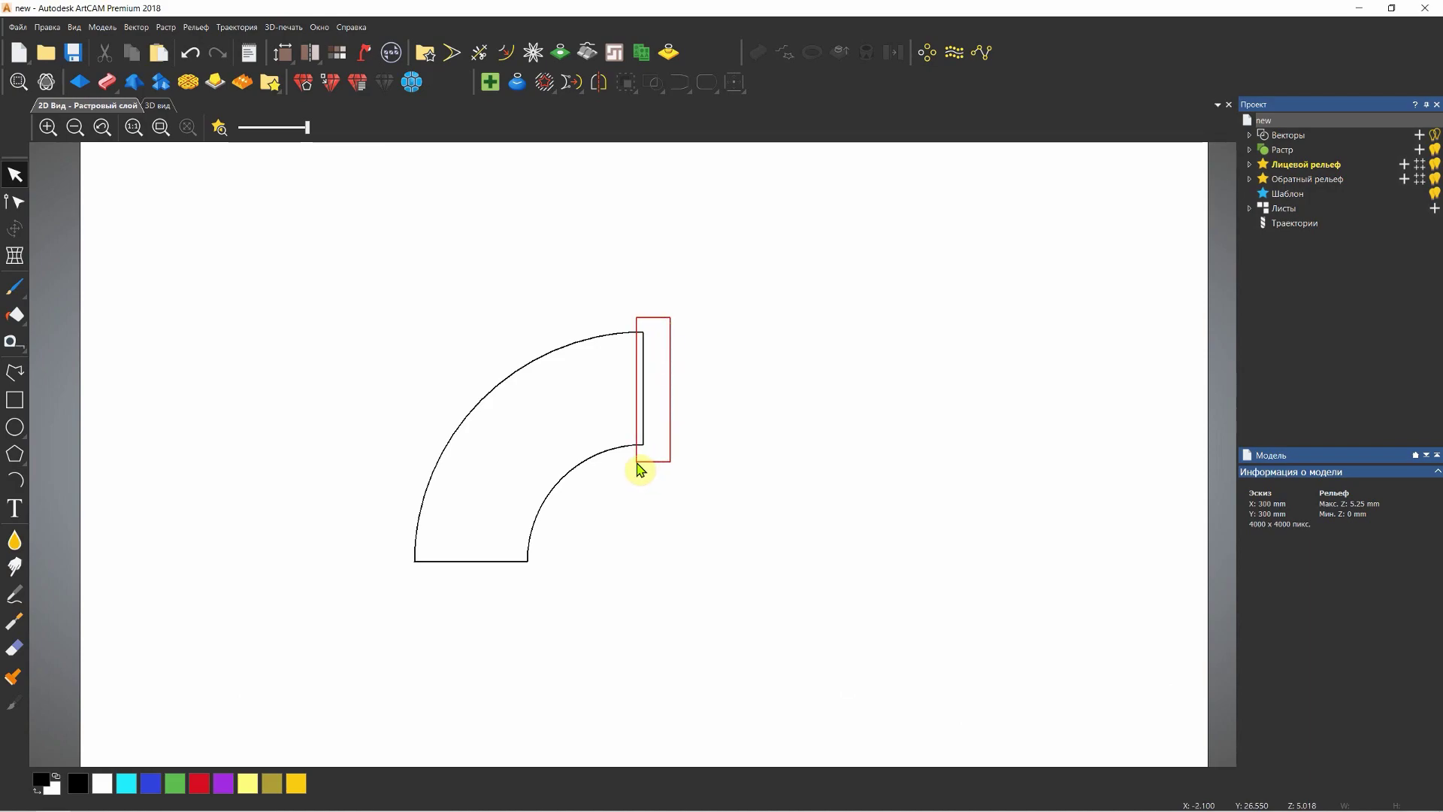
pyautogui.moveTo(641, 460); pyautogui.dragTo(704, 363)
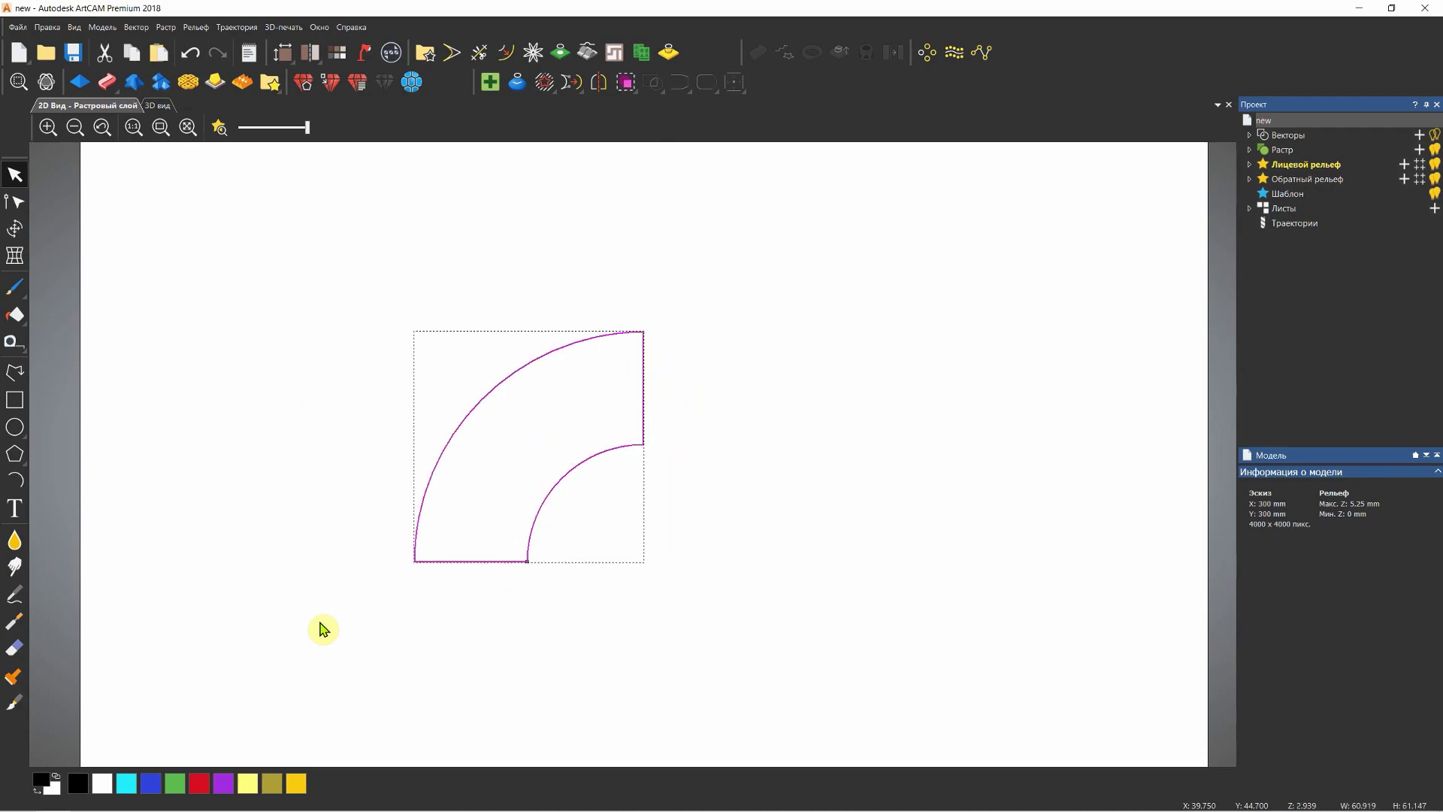
pyautogui.click(677, 376)
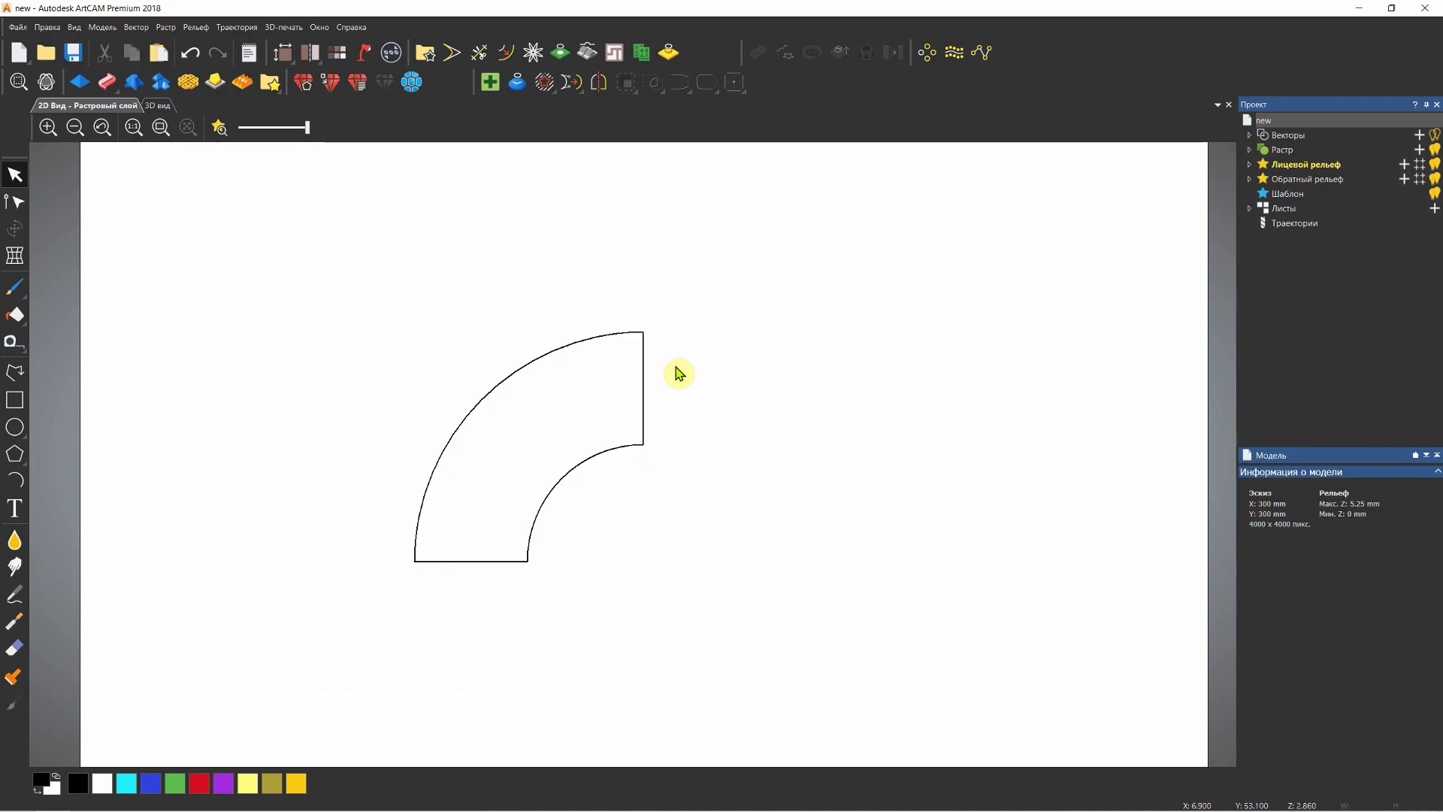
pyautogui.moveTo(652, 340); pyautogui.dragTo(633, 478)
pyautogui.click(711, 500)
pyautogui.scroll(-1, 719, 519)
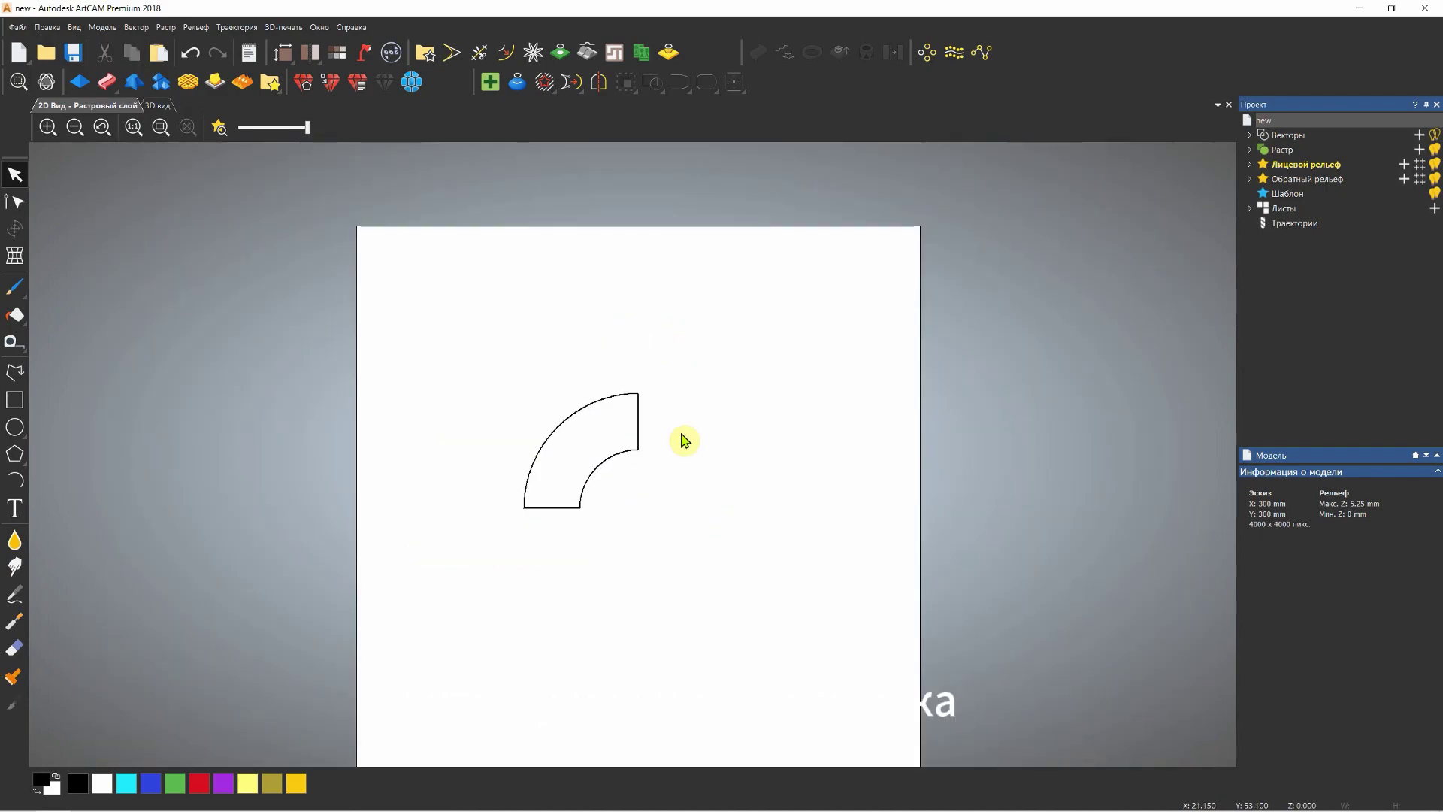
# Delete the curved segment from the sheet.
pyautogui.click(588, 476)
pyautogui.press('Delete')
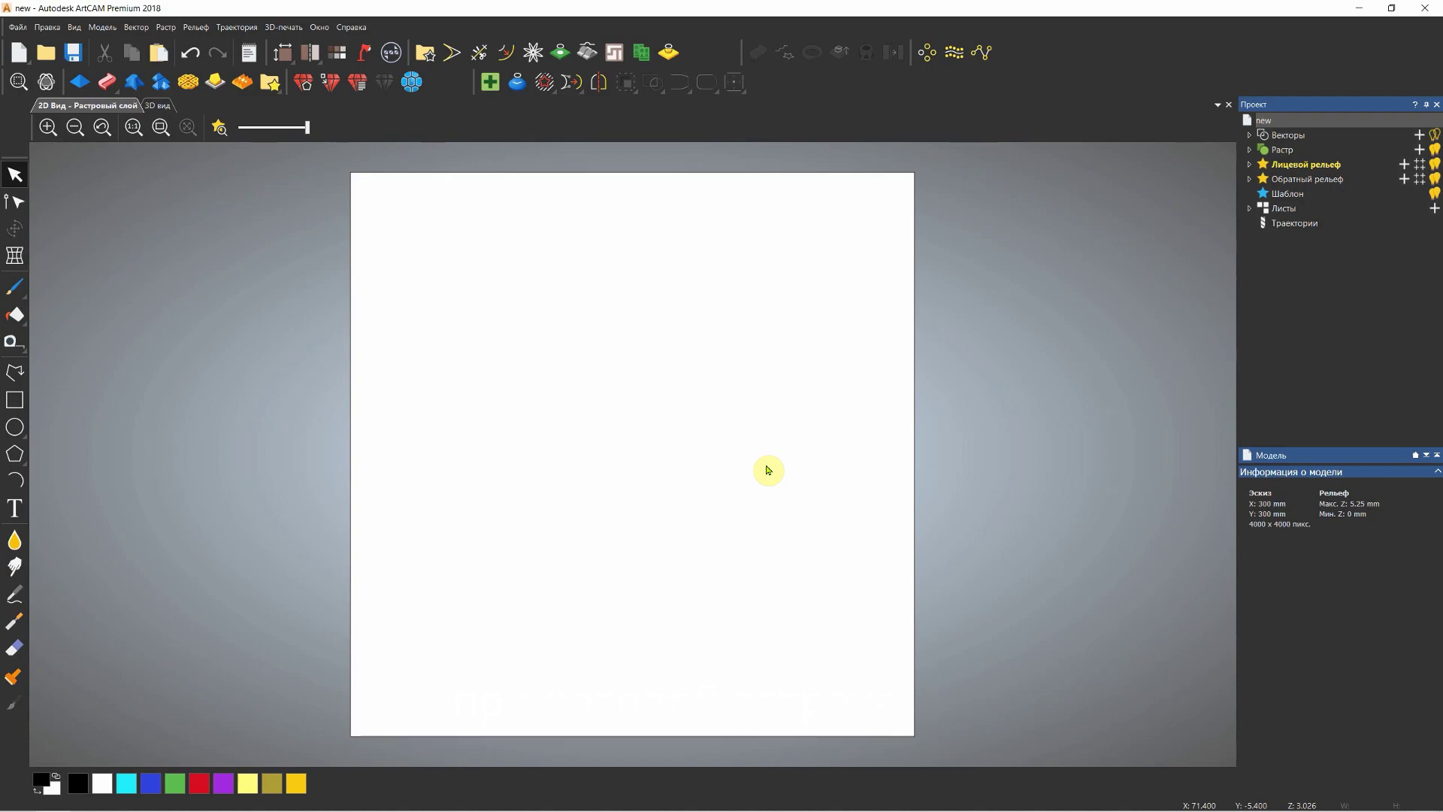
# Create a 50 mm diameter circle and a concentric circle as wide as the sheet, both centred on the sheet.
pyautogui.click(15, 426)
pyautogui.moveTo(623, 448); pyautogui.dragTo(674, 499)
pyautogui.doubleClick(1060, 263)
pyautogui.write('50')
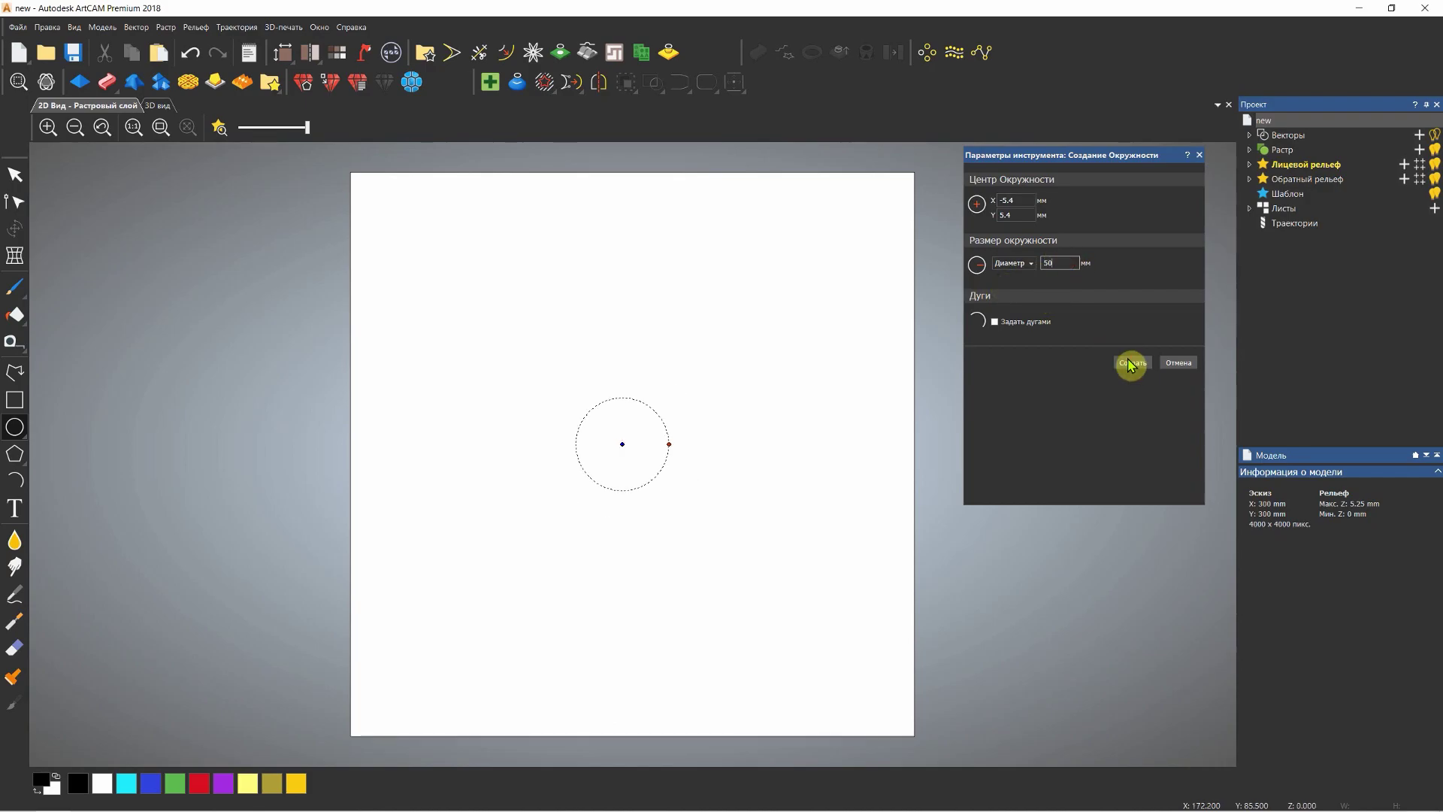
pyautogui.click(1132, 362)
pyautogui.press('Return')
pyautogui.click(1200, 154)
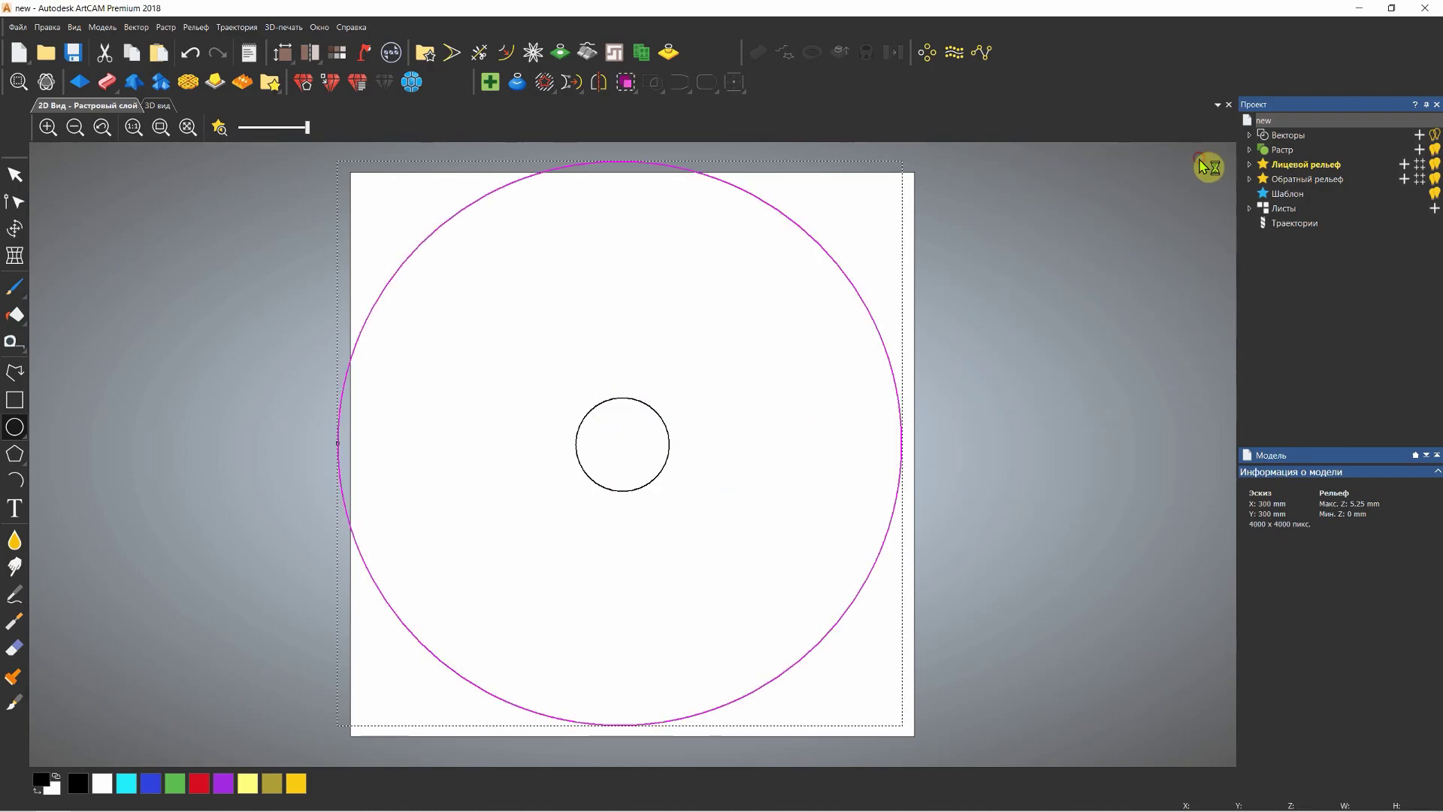
pyautogui.click(703, 413)
# Create a vertical rectangle 12 mm wide and about 154 mm tall, placed as a spoke from inside the small circle upward past the large circle.
pyautogui.press('r')
pyautogui.moveTo(621, 148); pyautogui.dragTo(653, 436)
pyautogui.click(995, 211)
pyautogui.write('12')
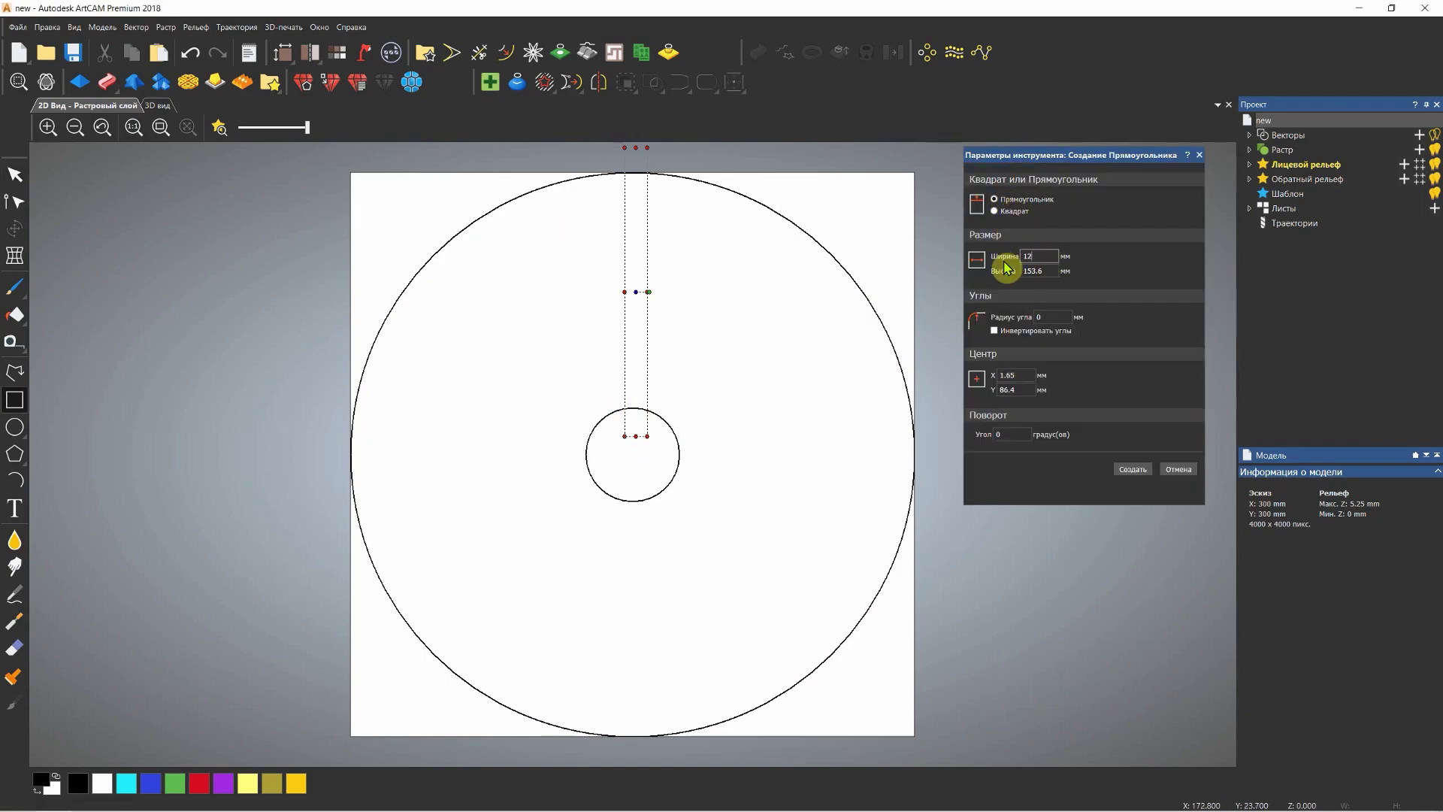
pyautogui.press('Return')
pyautogui.click(1199, 155)
pyautogui.press('F9')
pyautogui.moveTo(644, 597); pyautogui.dragTo(643, 429)
# Copy the rectangle around the circles' centre to form four evenly spaced spokes.
pyautogui.click(928, 52)
pyautogui.click(118, 220)
pyautogui.click(133, 297)
pyautogui.click(218, 459)
pyautogui.click(245, 164)
# Select all the circles and spokes and split the vectors at their intersections.
pyautogui.scroll(-3, 750, 341)
pyautogui.hotkey('ctrl', 'a')
pyautogui.click(141, 29)
pyautogui.click(406, 288)
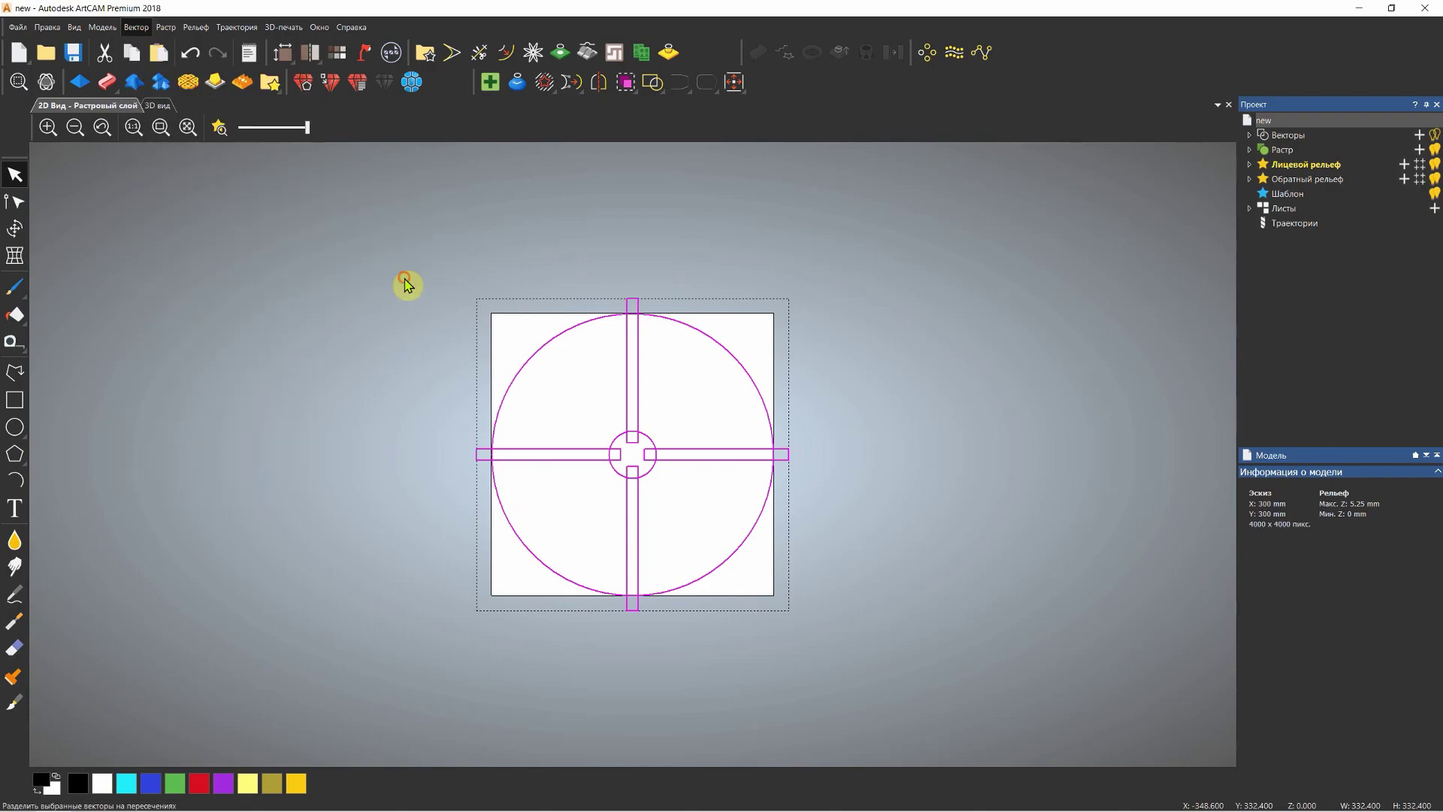
# Remove the vector pieces inside the hub and across the spokes, along with the outer spoke ends, leaving four sector outlines.
pyautogui.click(630, 455)
pyautogui.keyDown('shift'); pyautogui.click(661, 457); pyautogui.keyUp('shift')
pyautogui.keyDown('shift'); pyautogui.click(483, 456); pyautogui.keyUp('shift')
pyautogui.keyDown('shift'); pyautogui.click(630, 521); pyautogui.keyUp('shift')
pyautogui.press('w')
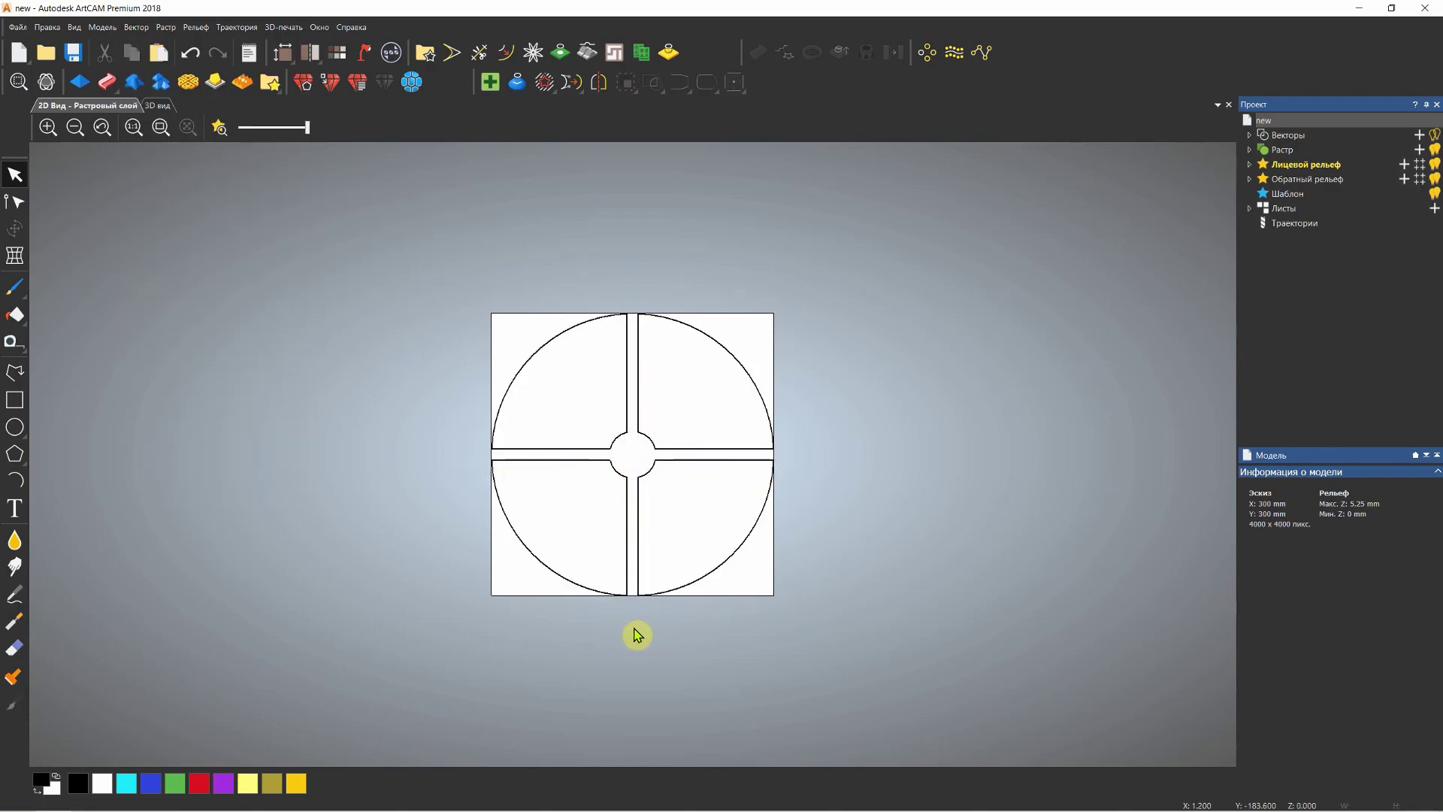
# Join the coincident ends of all remaining sector vectors with a 2.5 mm tolerance.
pyautogui.moveTo(844, 274); pyautogui.dragTo(383, 651)
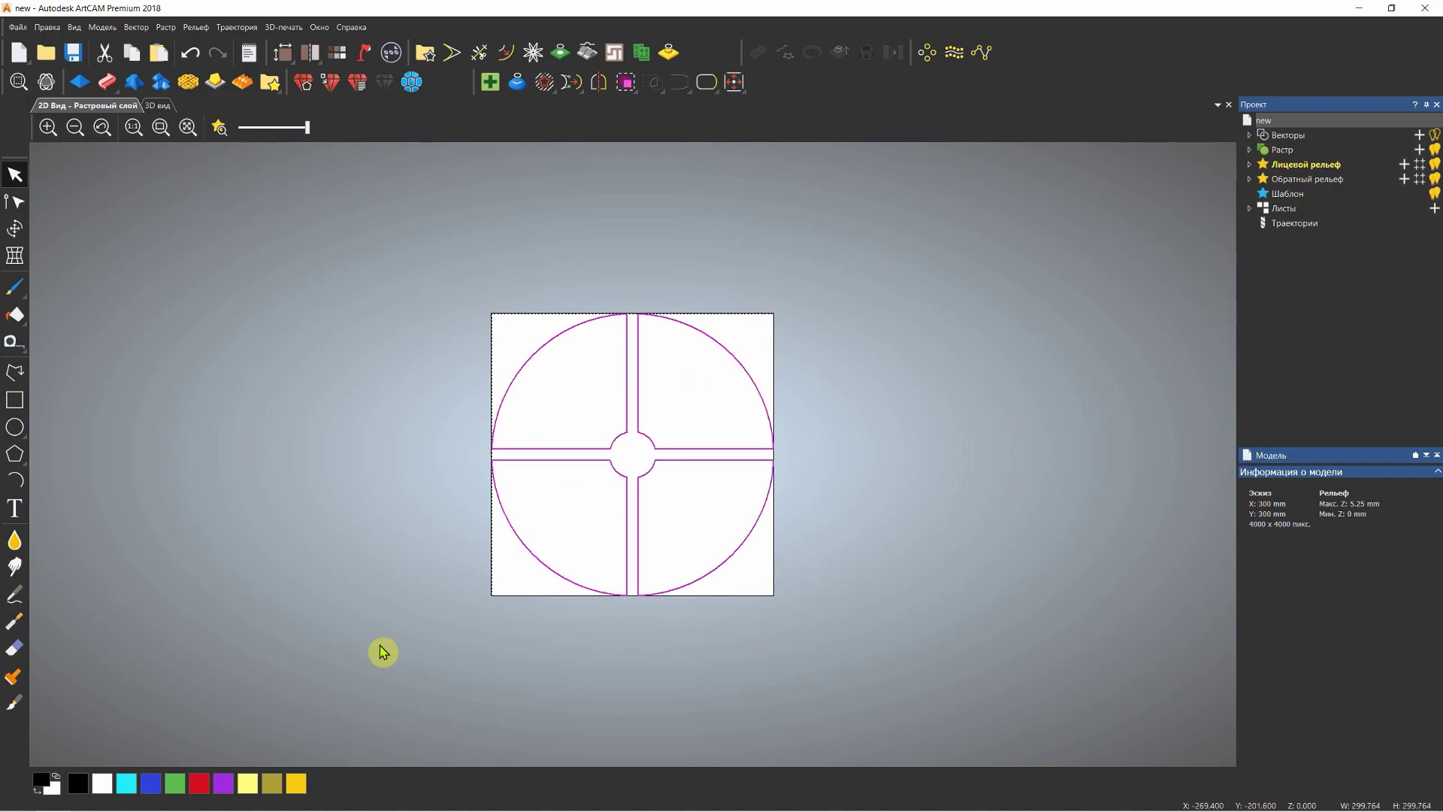
pyautogui.press('j')
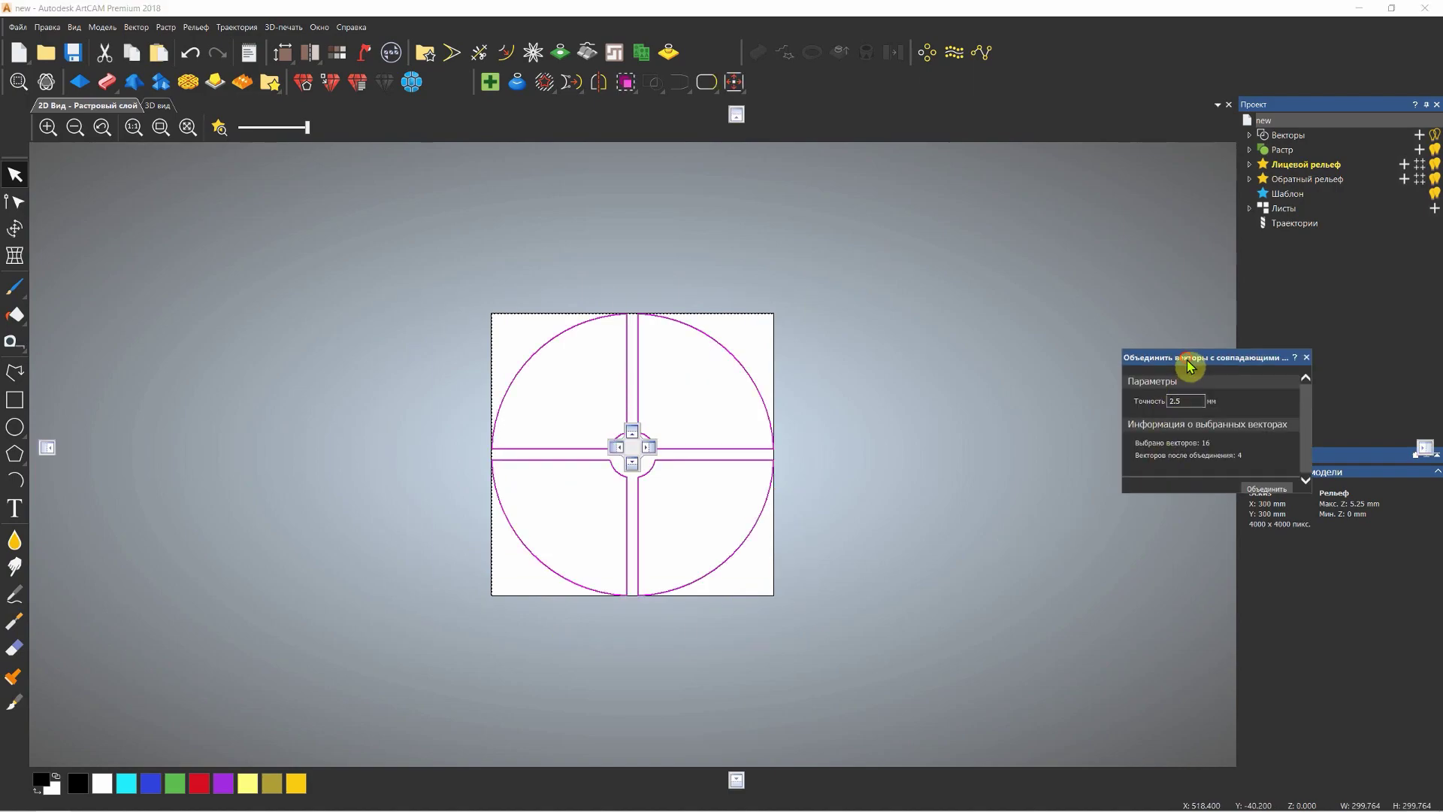
pyautogui.moveTo(1190, 366); pyautogui.dragTo(879, 274)
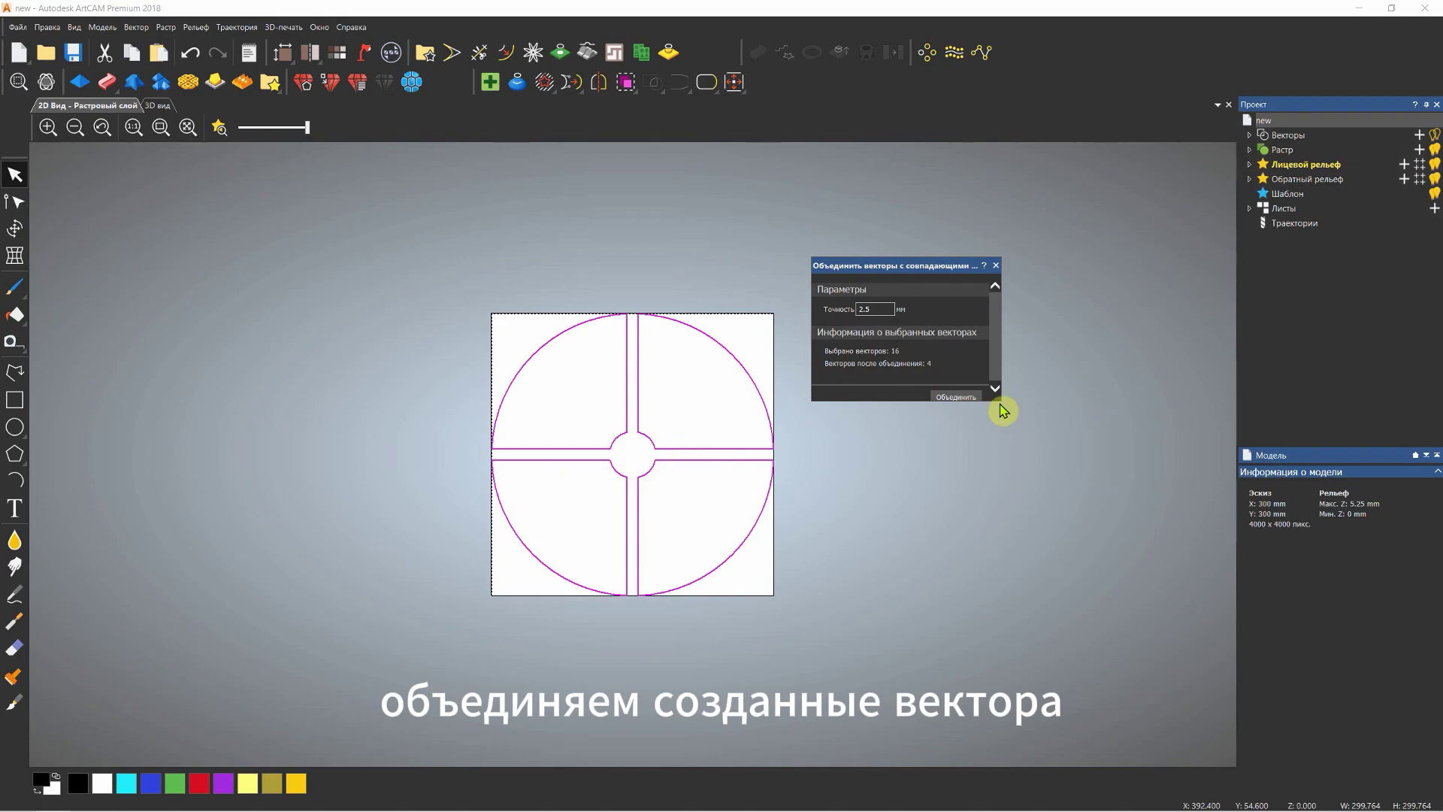
pyautogui.click(953, 396)
pyautogui.click(996, 265)
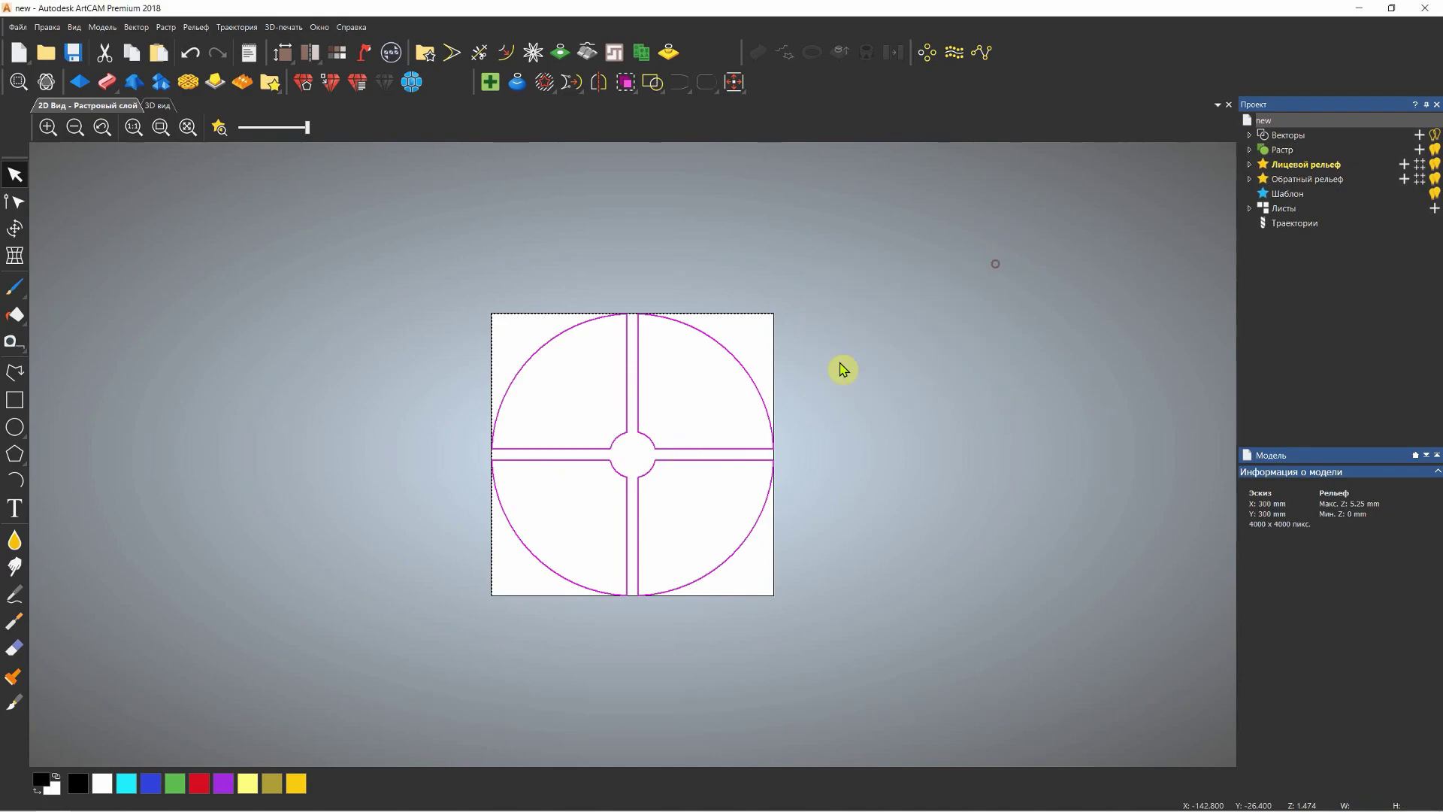
# Review the settings of the circle, rectangle and polyline creation tools without drawing anything.
pyautogui.click(16, 436)
pyautogui.moveTo(1081, 159); pyautogui.dragTo(986, 180)
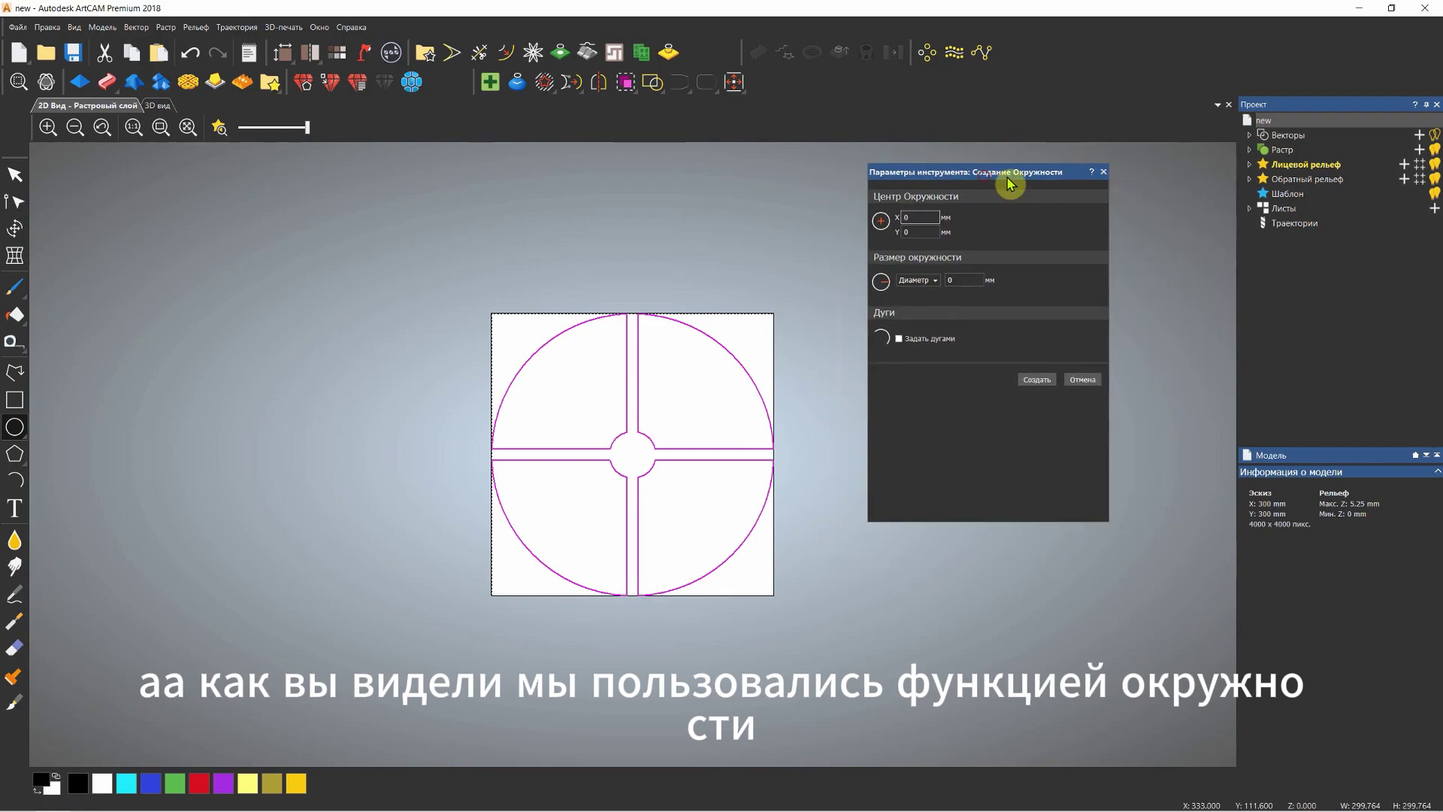
pyautogui.click(1104, 174)
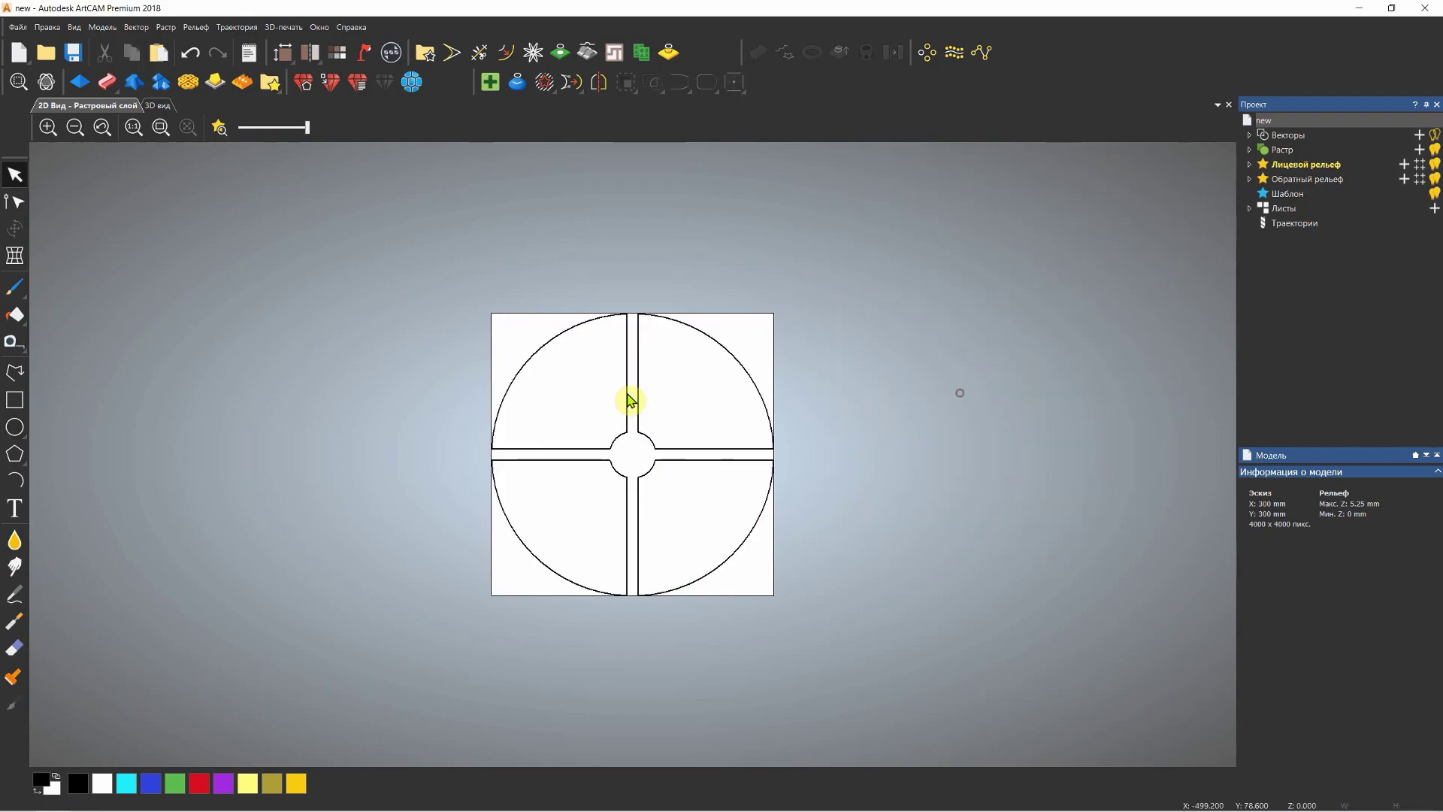
pyautogui.click(14, 400)
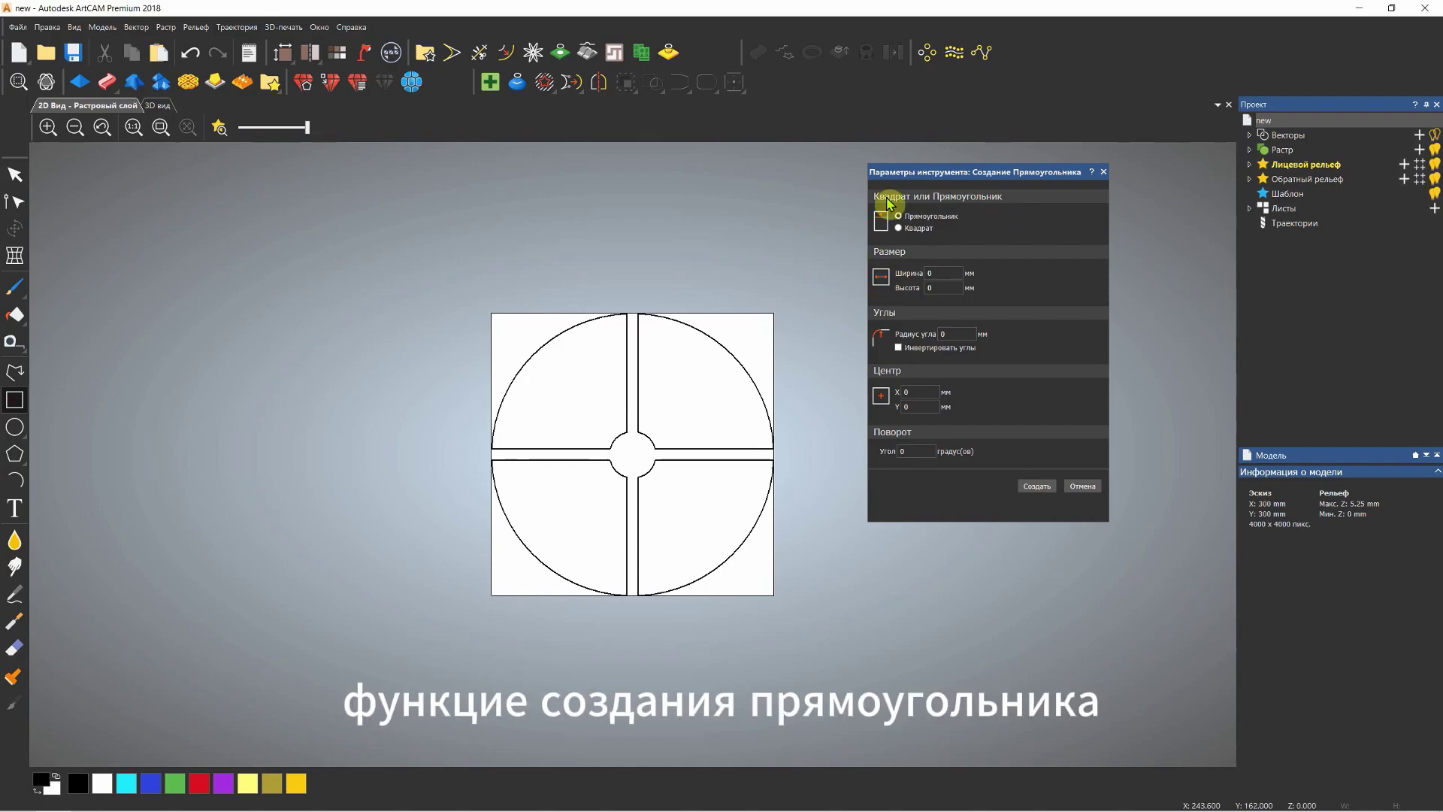
pyautogui.moveTo(964, 177)
pyautogui.mouseDown()
pyautogui.moveTo(1057, 167)
pyautogui.moveTo(986, 193)
pyautogui.mouseUp()
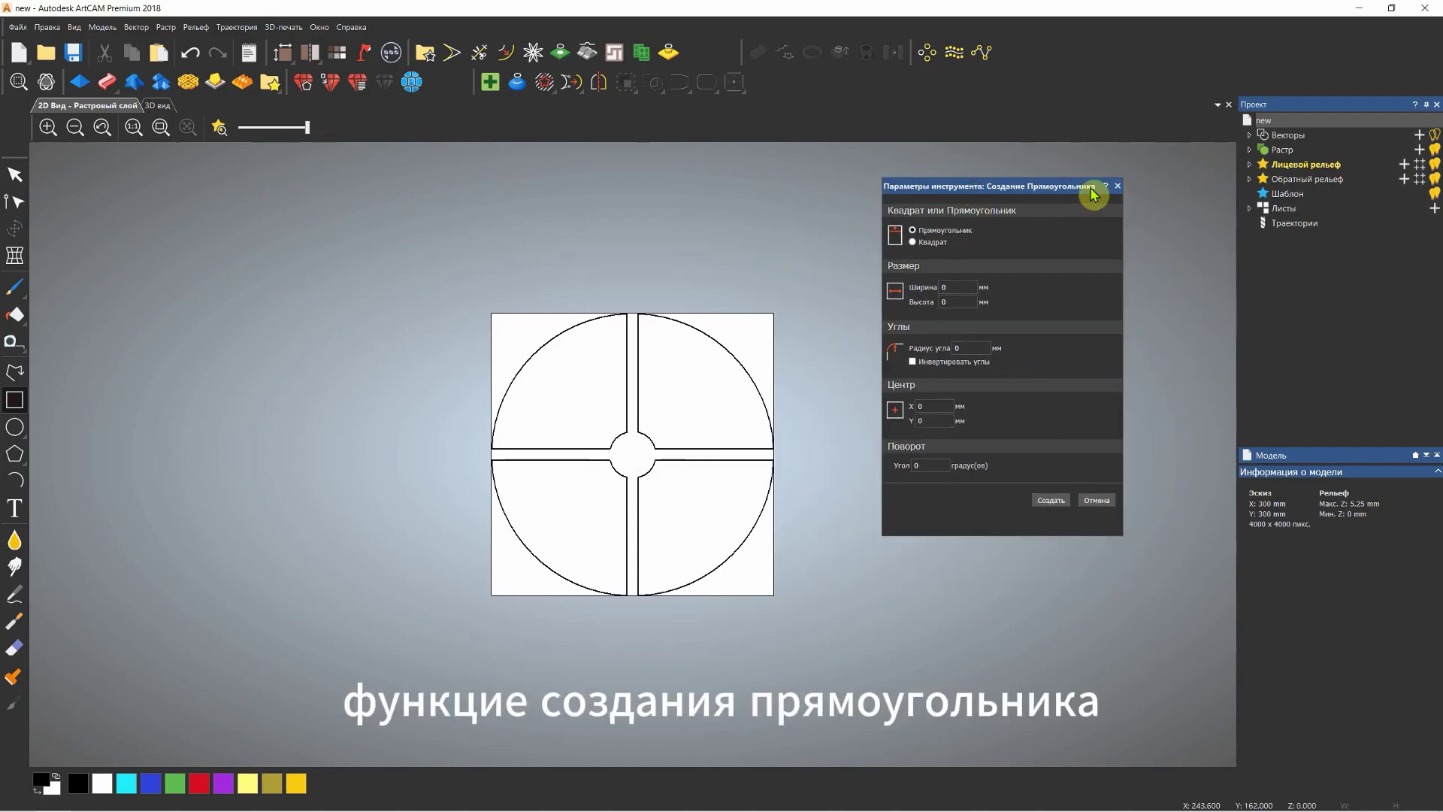
pyautogui.click(1118, 193)
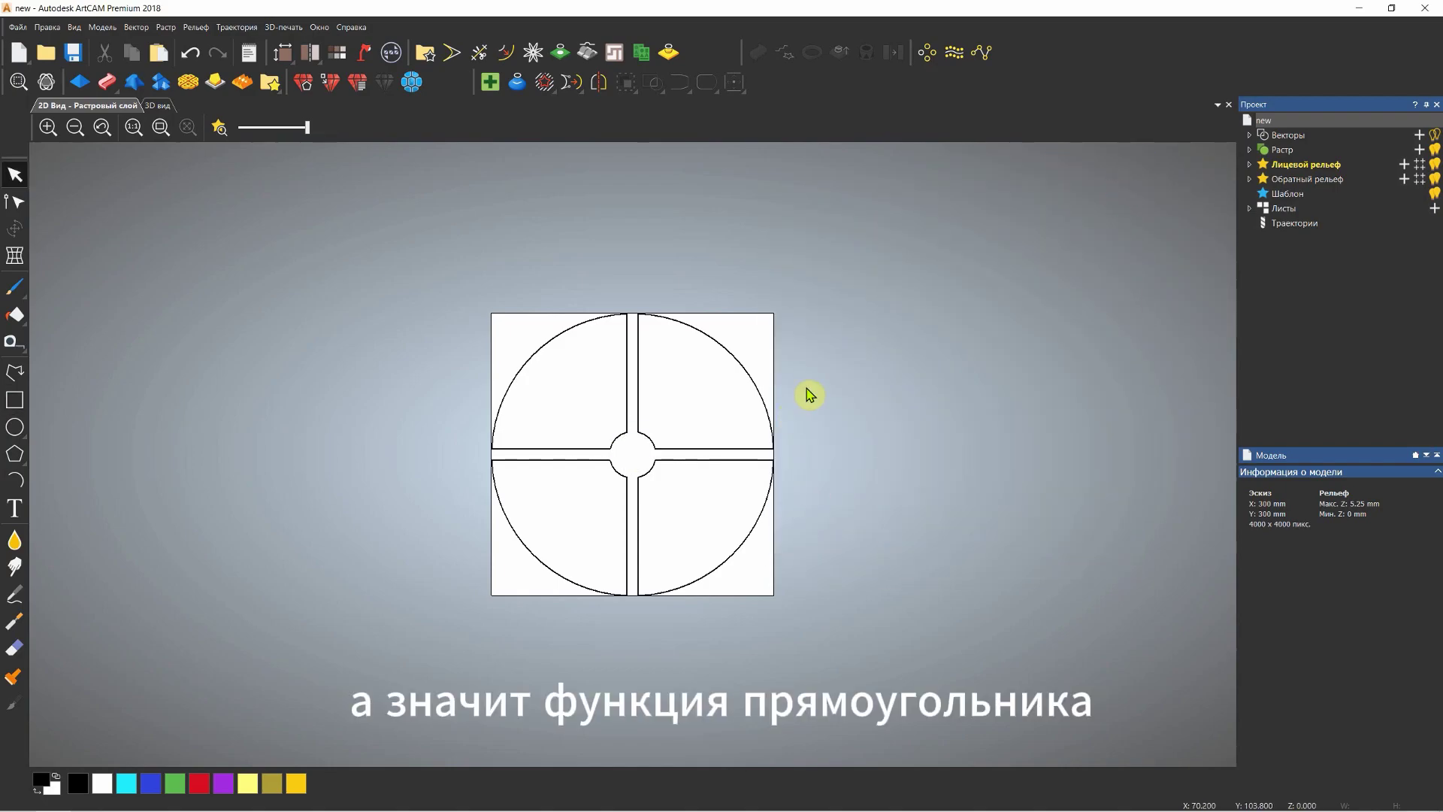
pyautogui.click(14, 372)
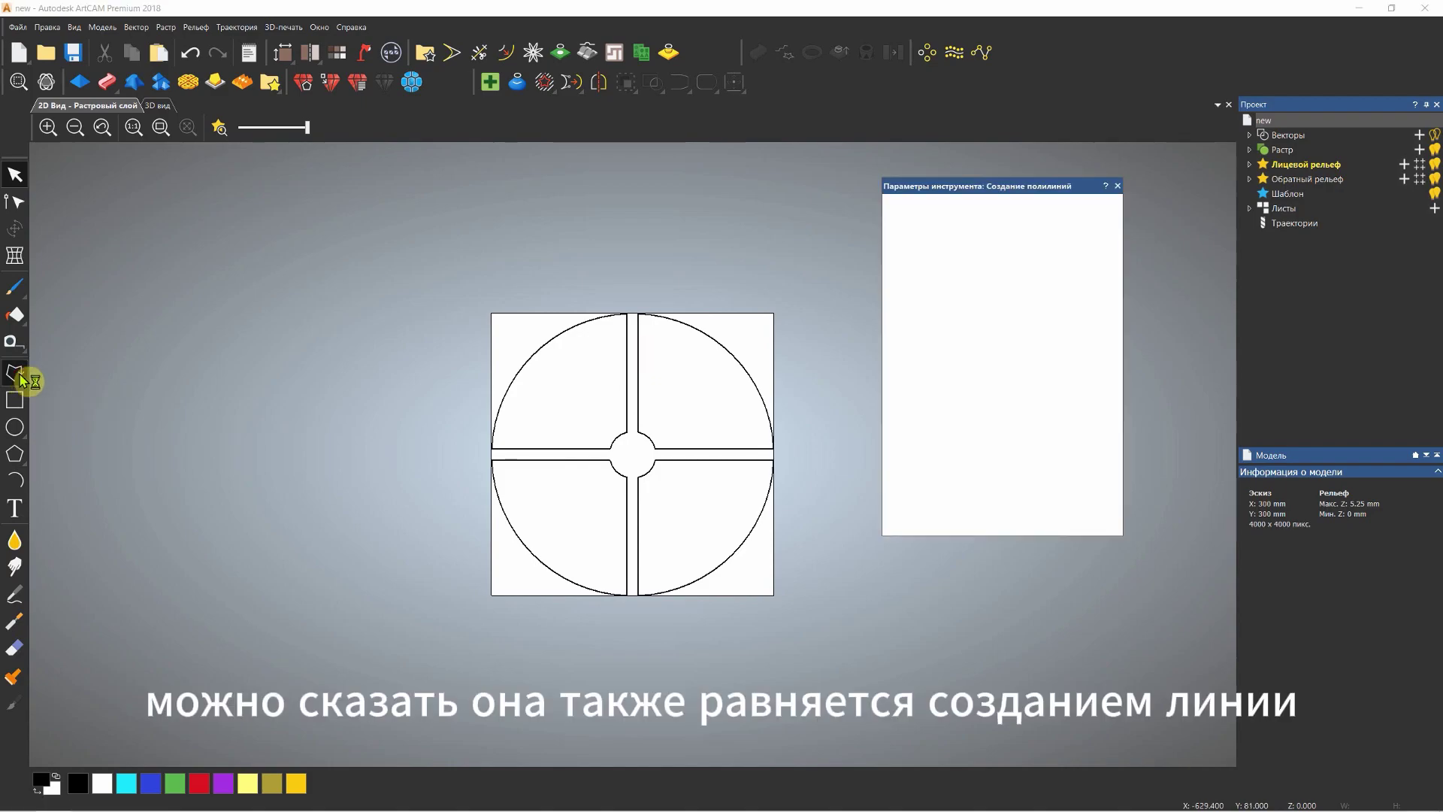
pyautogui.moveTo(1063, 185); pyautogui.dragTo(1030, 219)
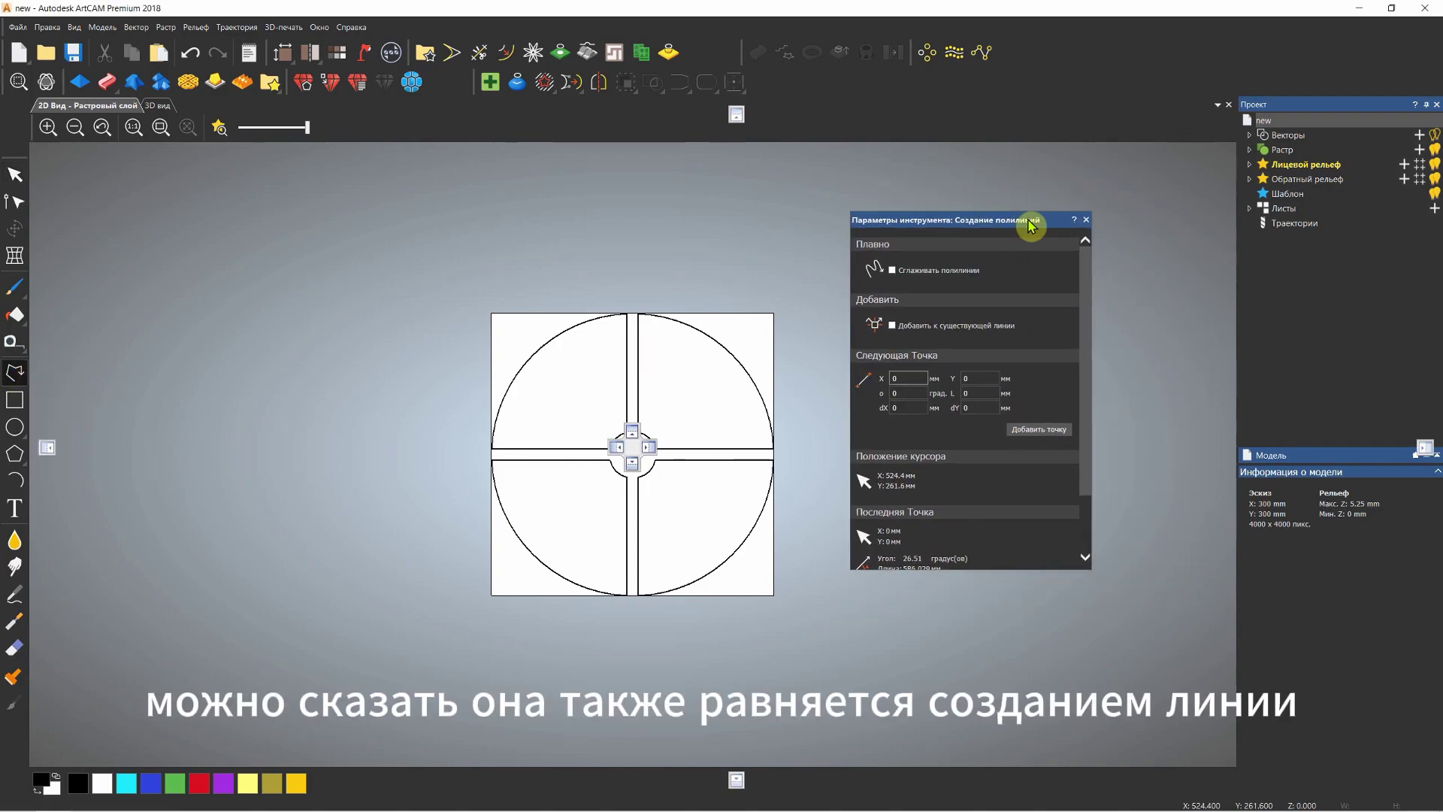
pyautogui.click(1086, 220)
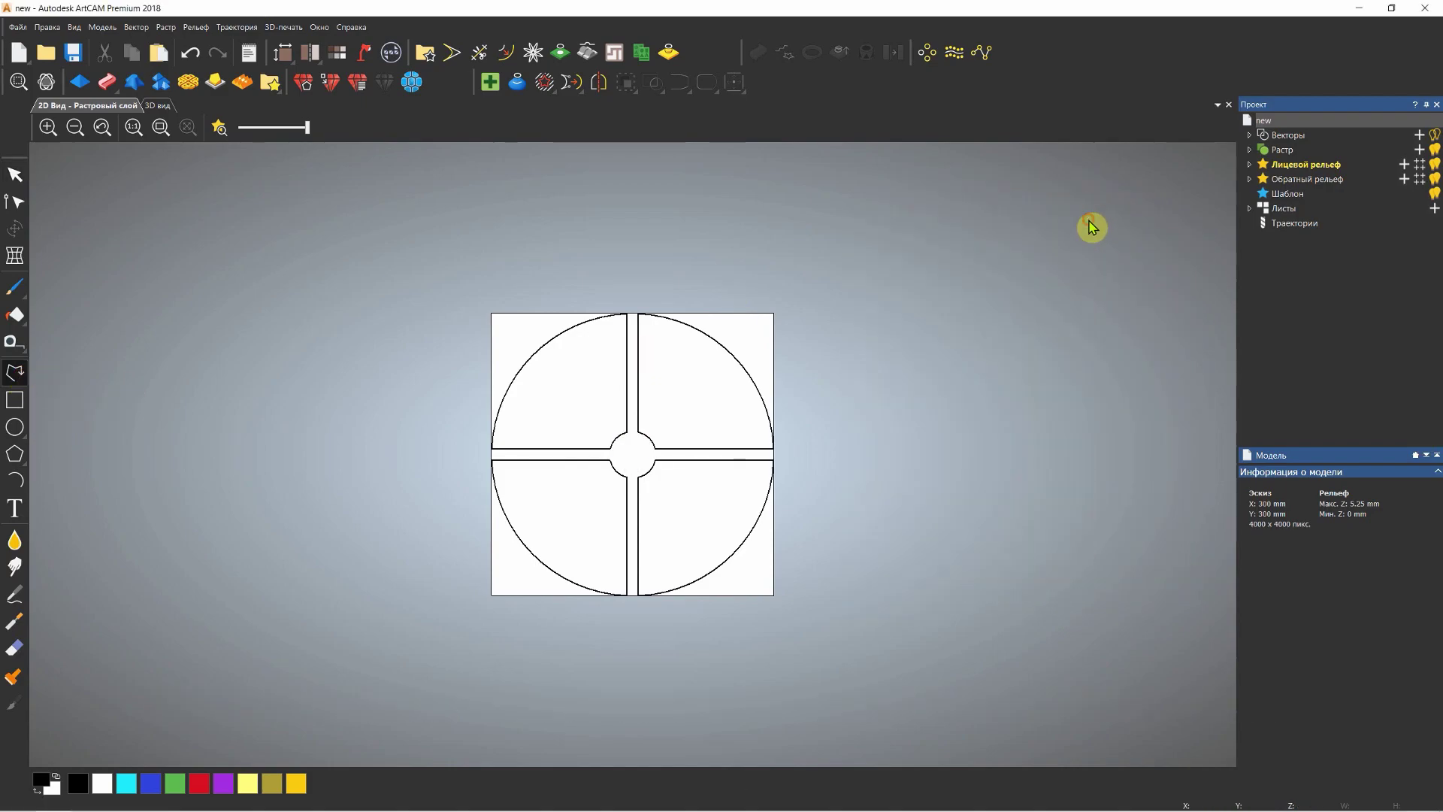
# Select the two upper sectors in turn to check that each outline is a single joined vector.
pyautogui.scroll(3, 613, 472)
pyautogui.click(642, 426)
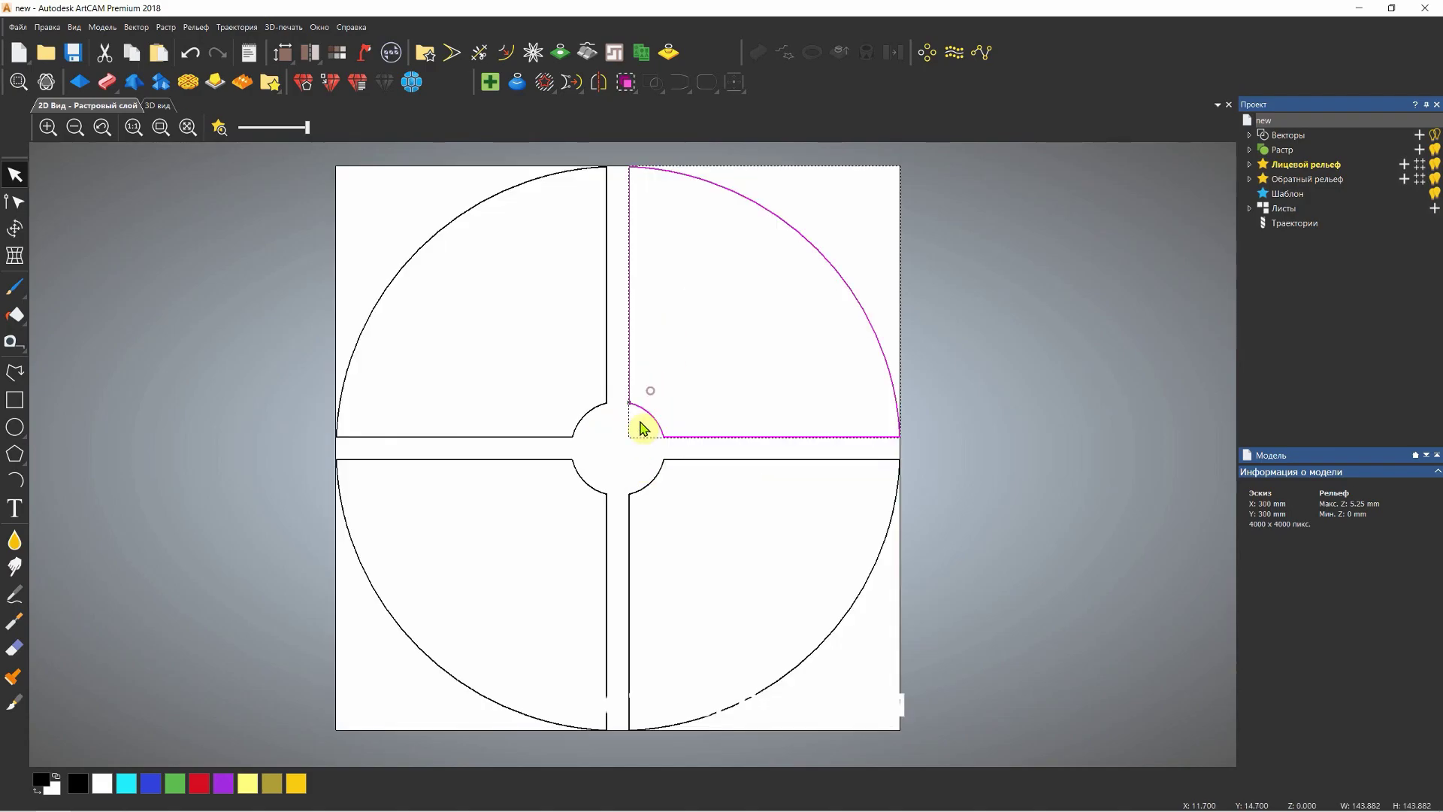
pyautogui.click(608, 310)
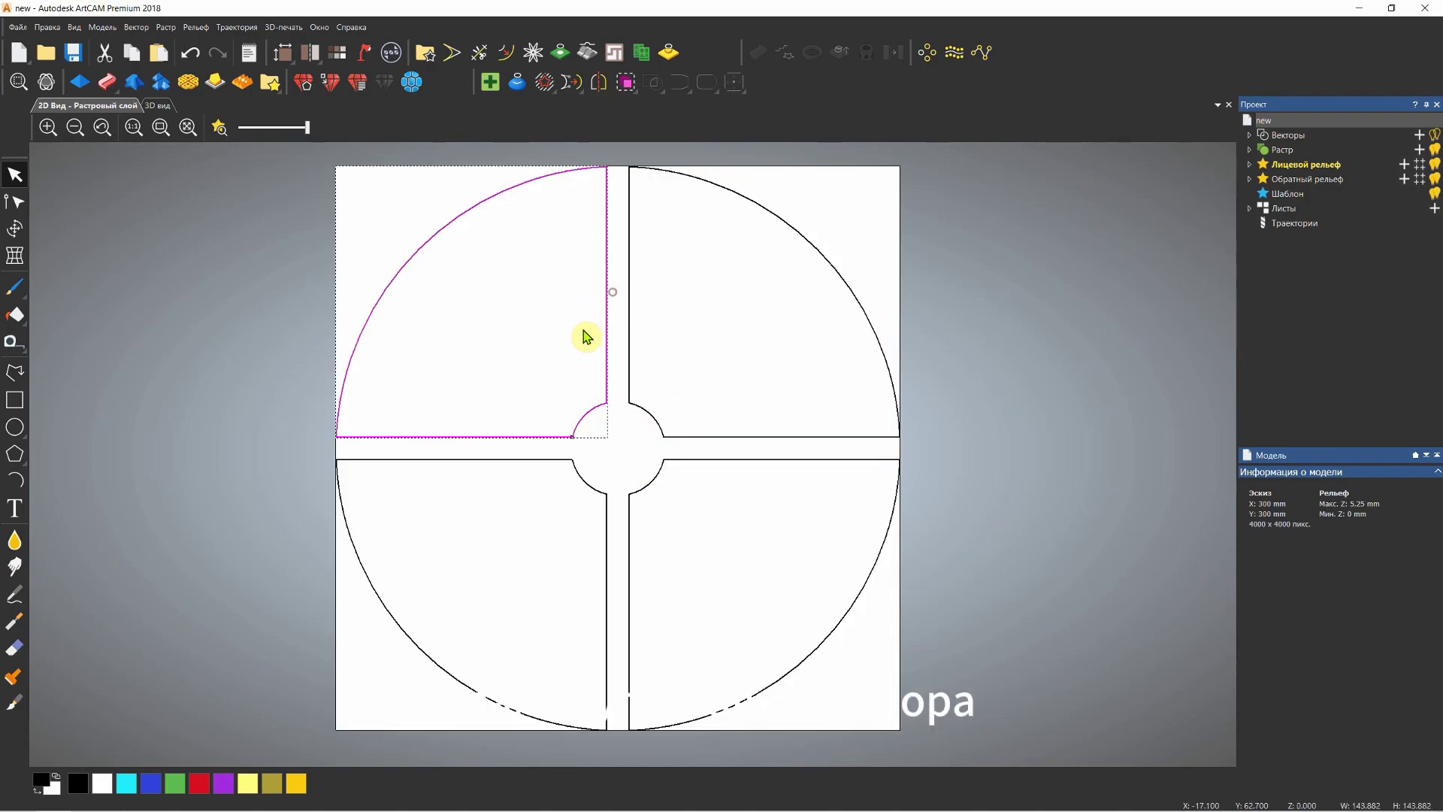
pyautogui.click(640, 356)
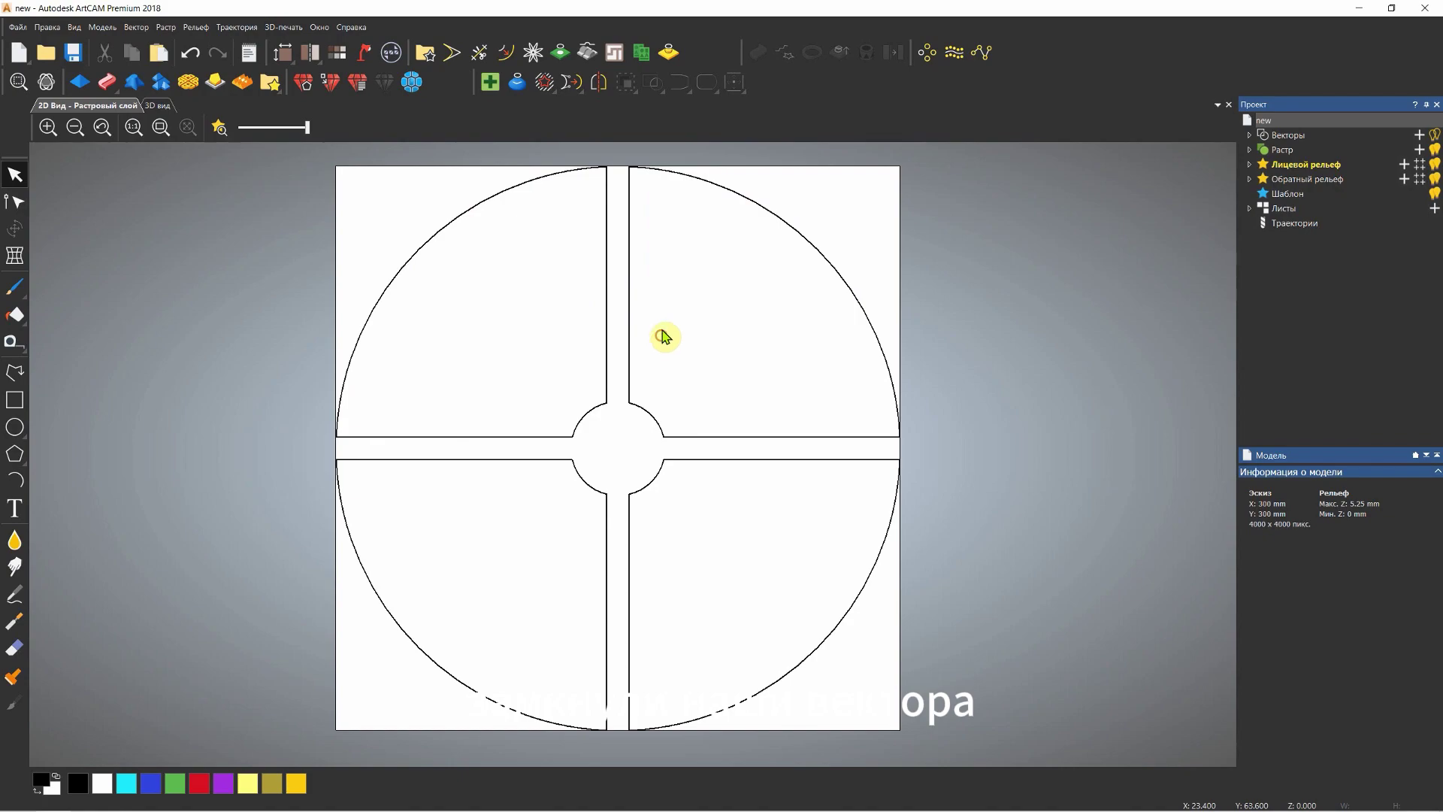
# Try to round the top inner corner of the upper-left sector with a 4 mm radius arc fillet.
pyautogui.click(454, 54)
pyautogui.moveTo(962, 219); pyautogui.dragTo(1038, 166)
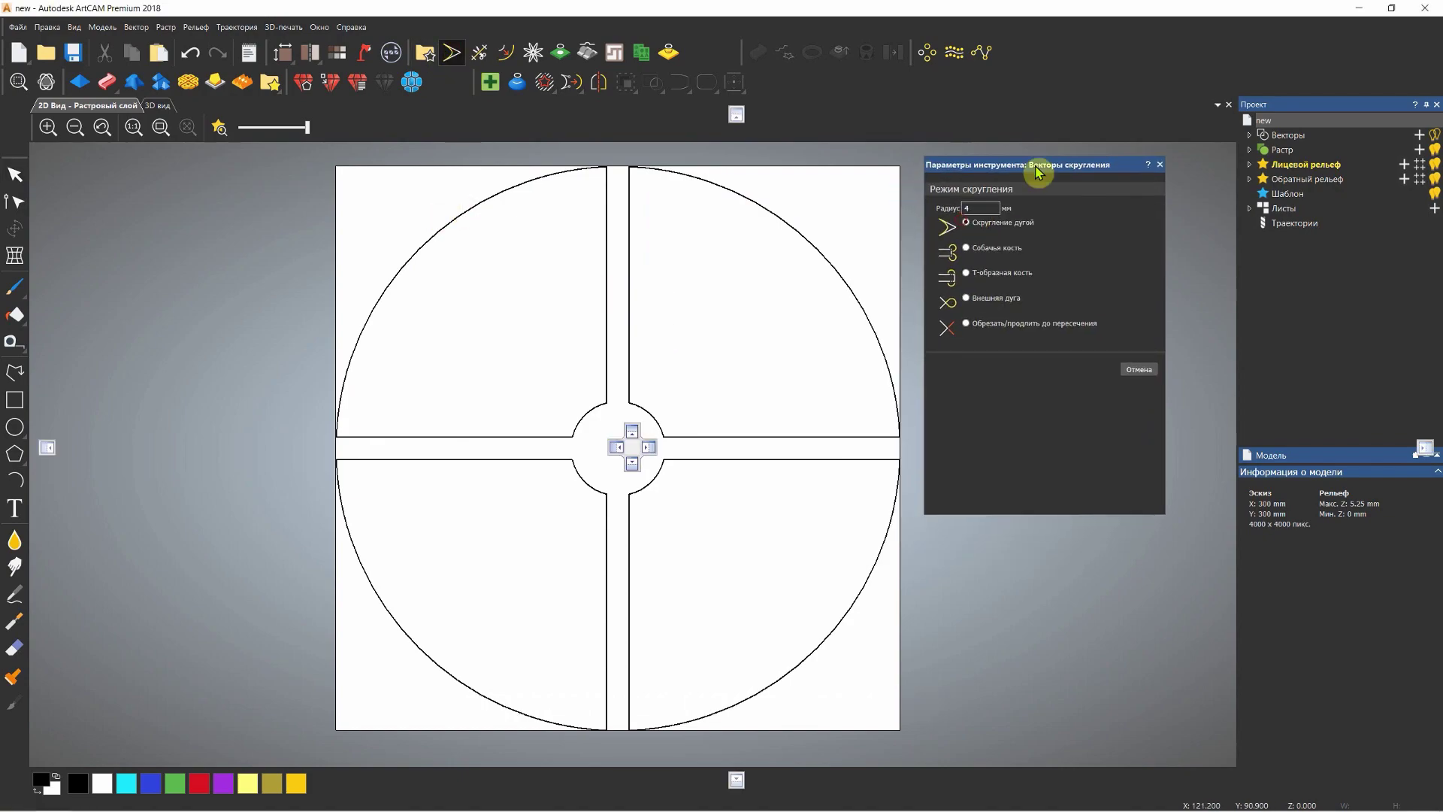
pyautogui.click(606, 166)
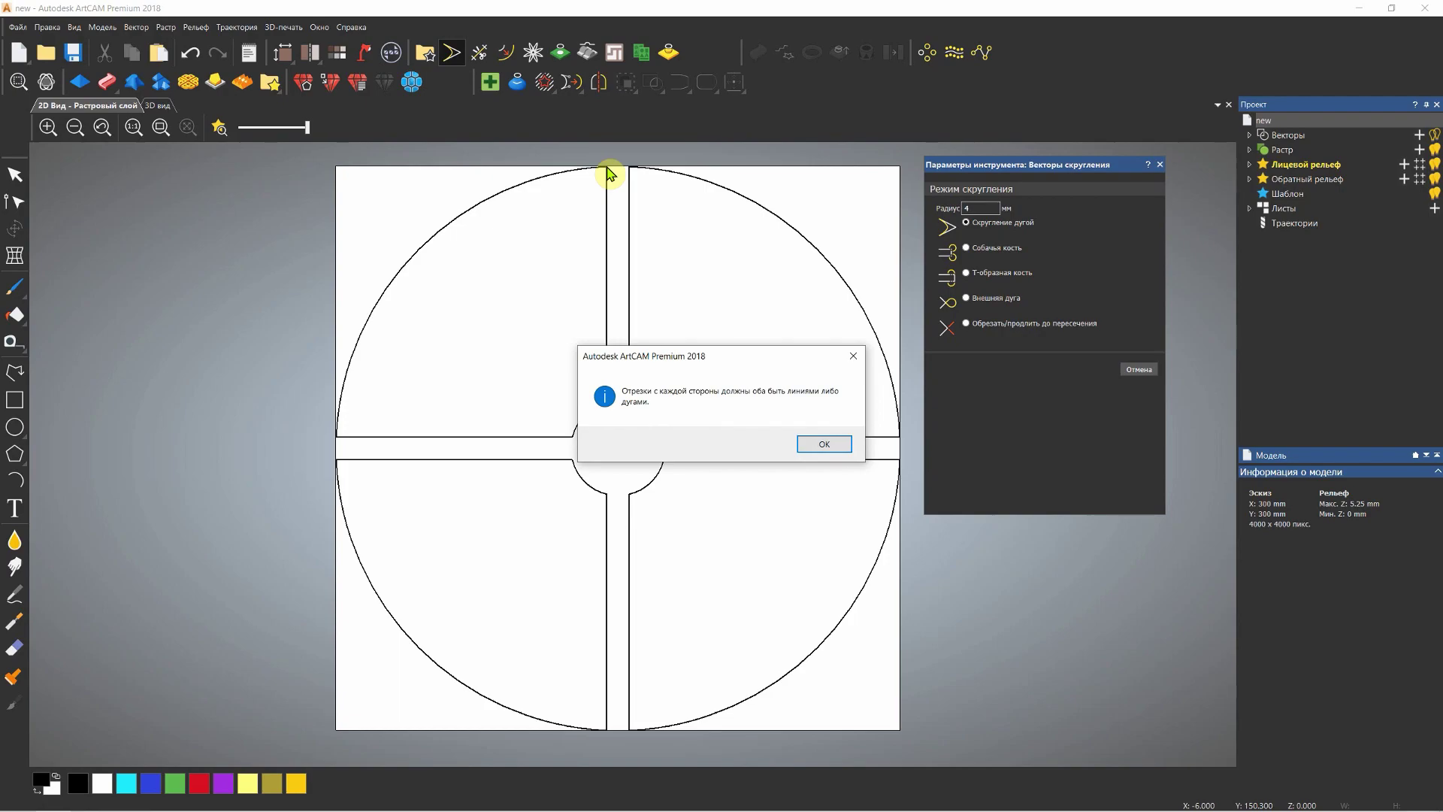
pyautogui.moveTo(728, 364); pyautogui.dragTo(686, 246)
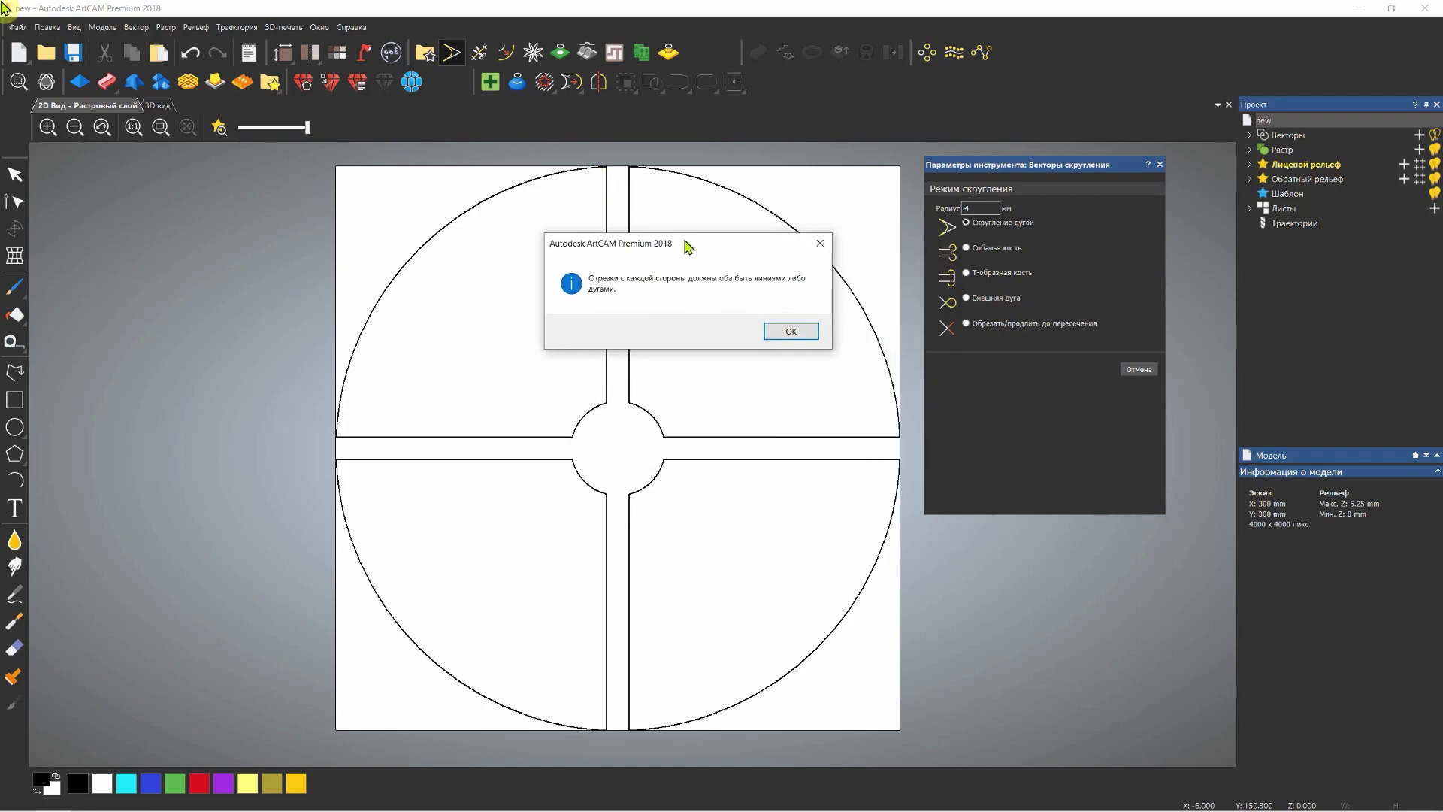
pyautogui.click(820, 244)
pyautogui.click(1160, 164)
pyautogui.scroll(-2, 783, 490)
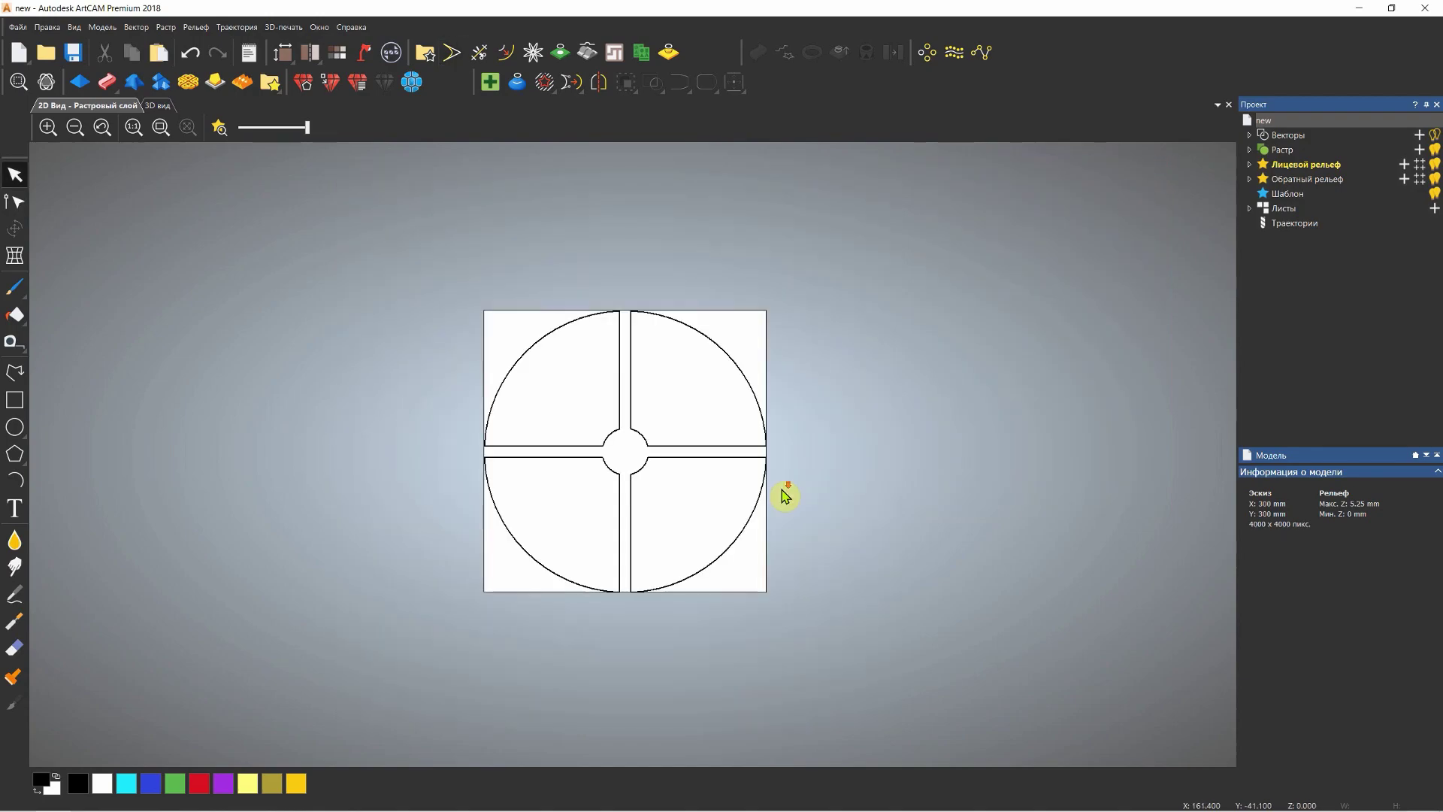
# Delete the two lower sectors and the upper-right sector of the circle.
pyautogui.scroll(2, 644, 551)
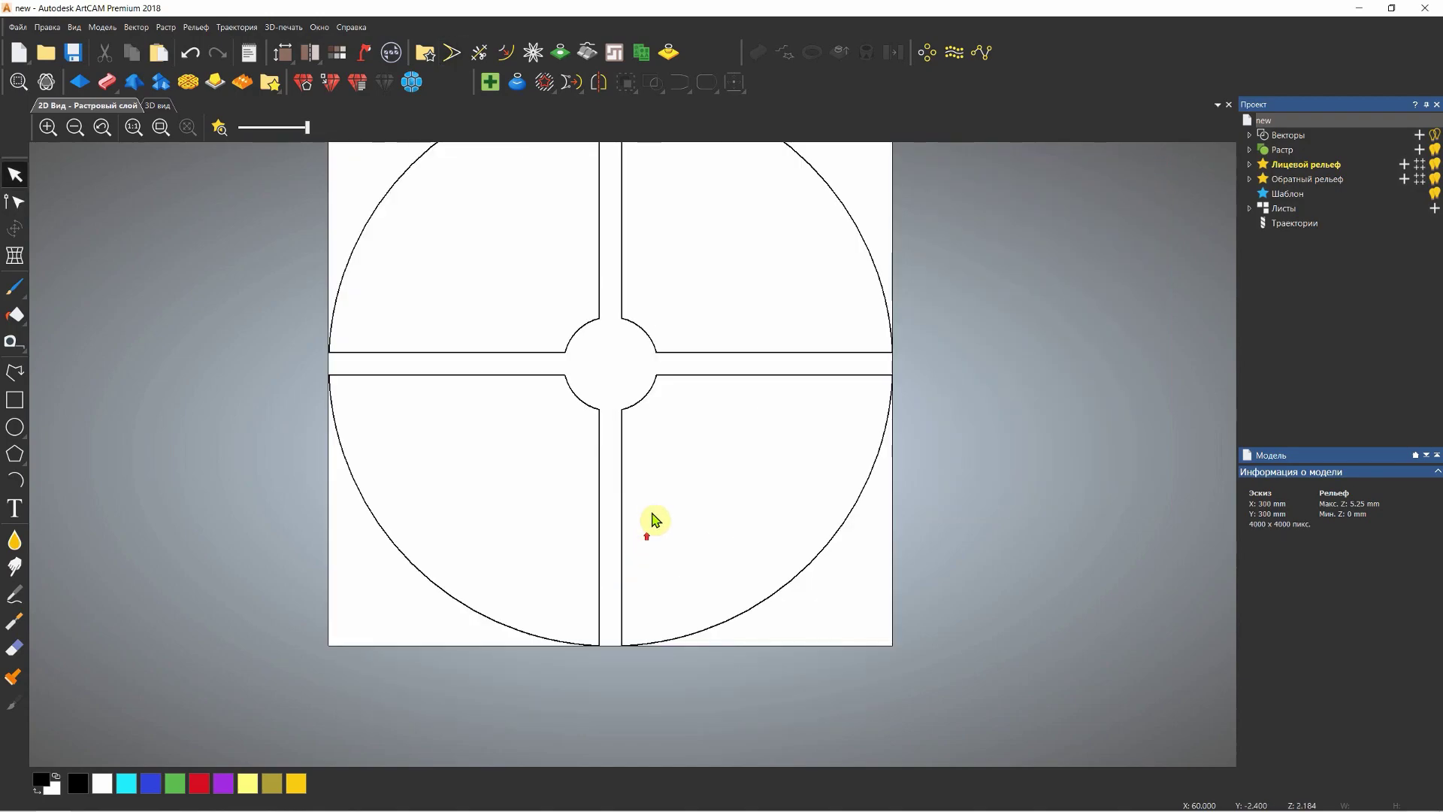
pyautogui.click(612, 469)
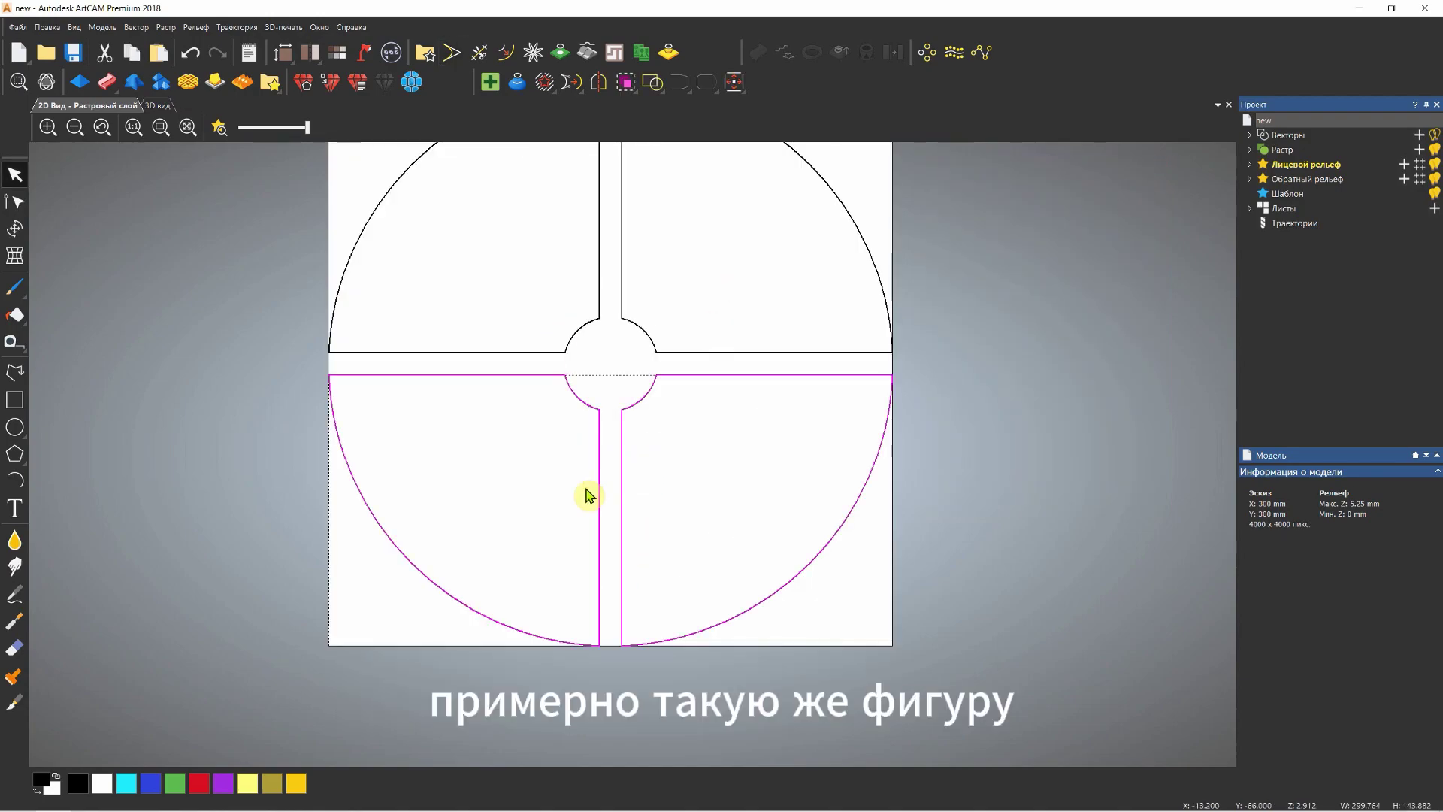
pyautogui.press('Delete')
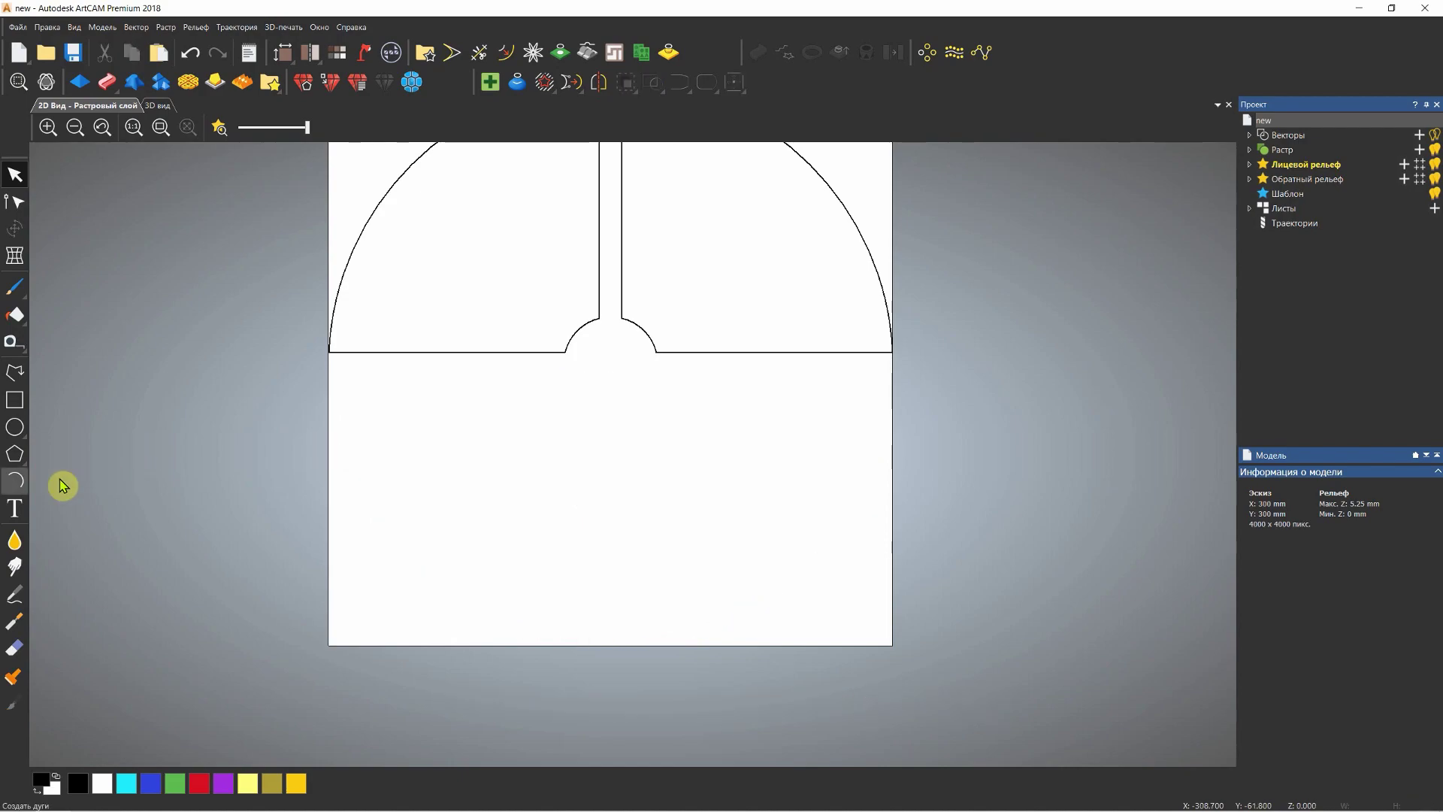
pyautogui.moveTo(648, 394); pyautogui.dragTo(674, 296)
pyautogui.press('Delete')
# Draw two nested clockwise arcs by start, end and arc point on the empty lower area, with radii of about 18 mm and 39 mm.
pyautogui.click(15, 481)
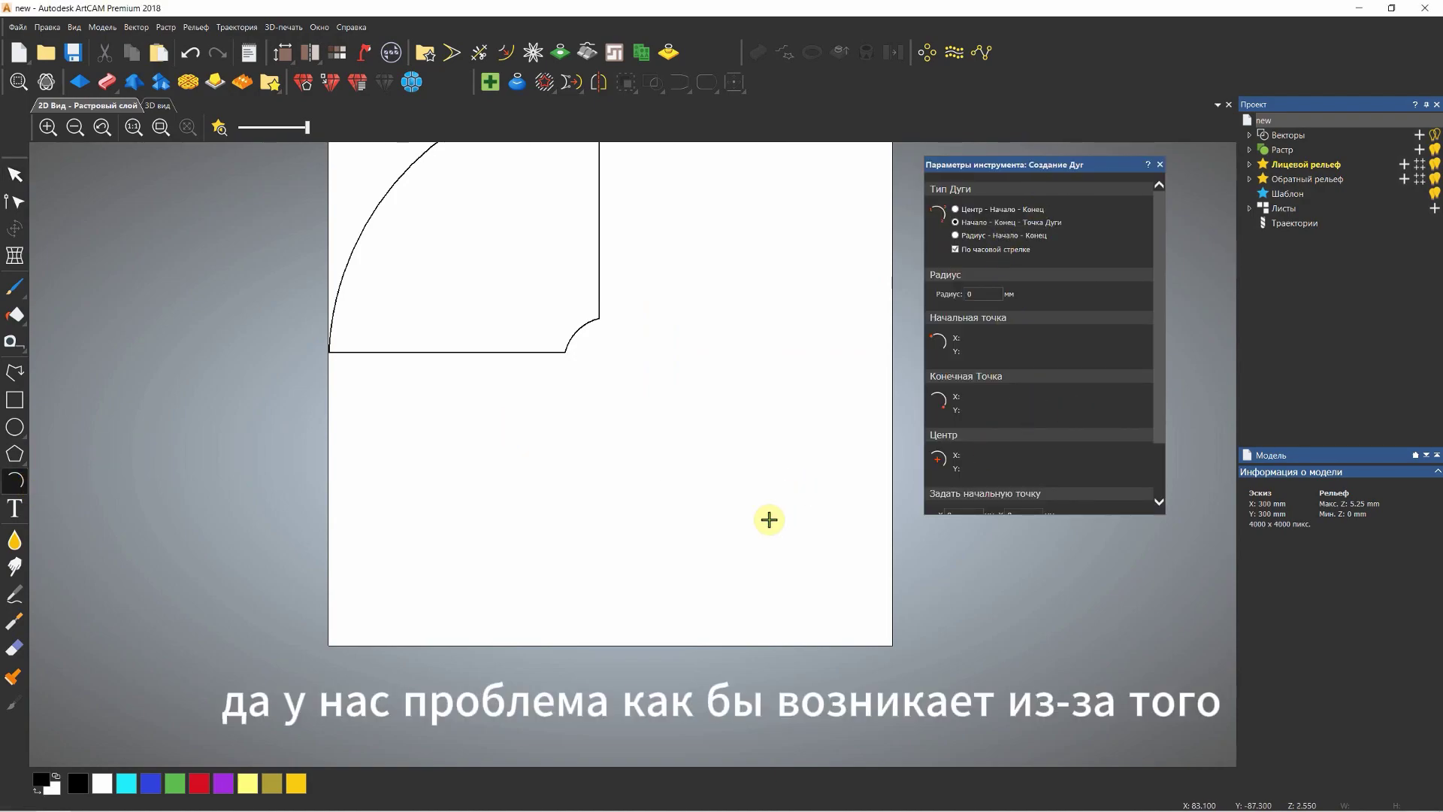
pyautogui.click(691, 595)
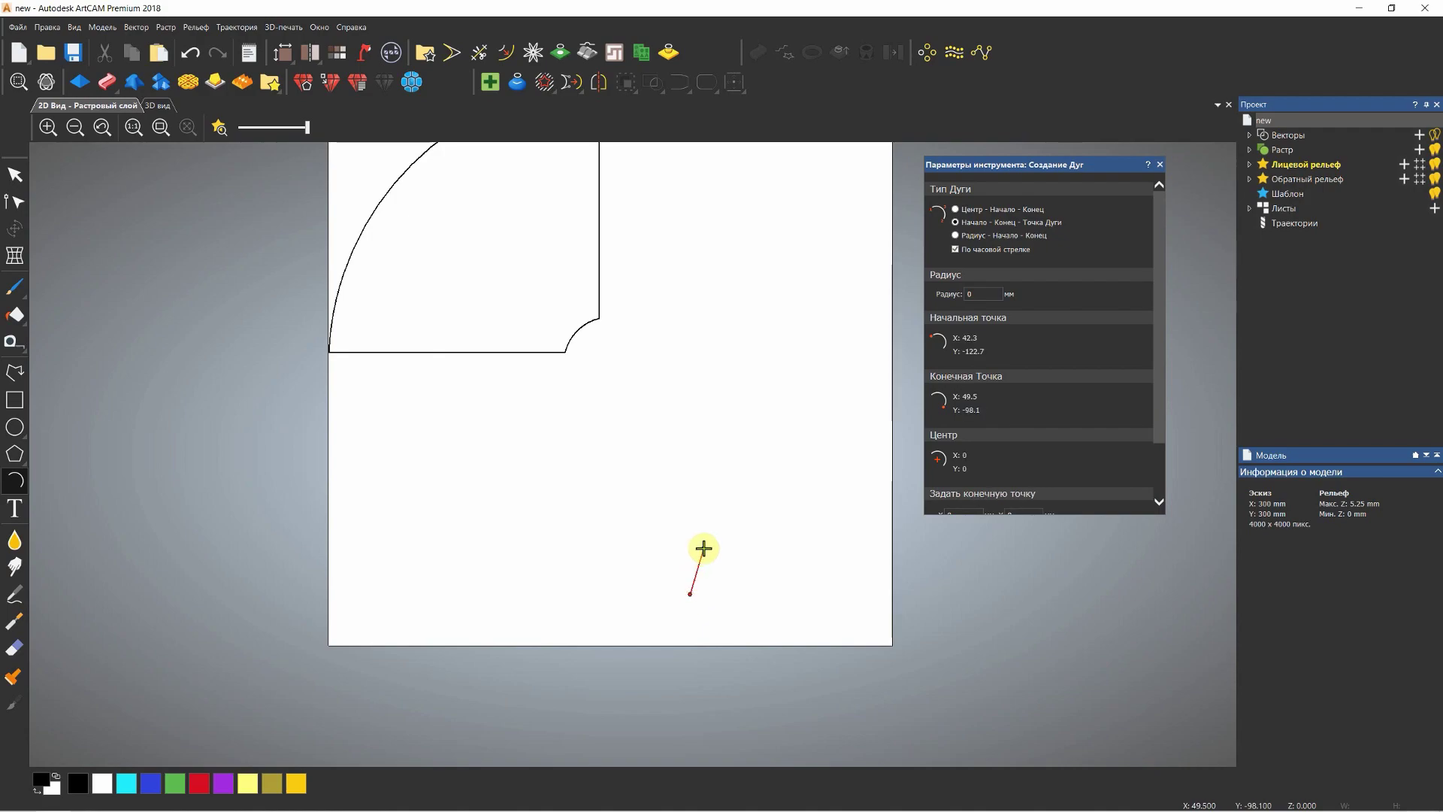
pyautogui.click(730, 550)
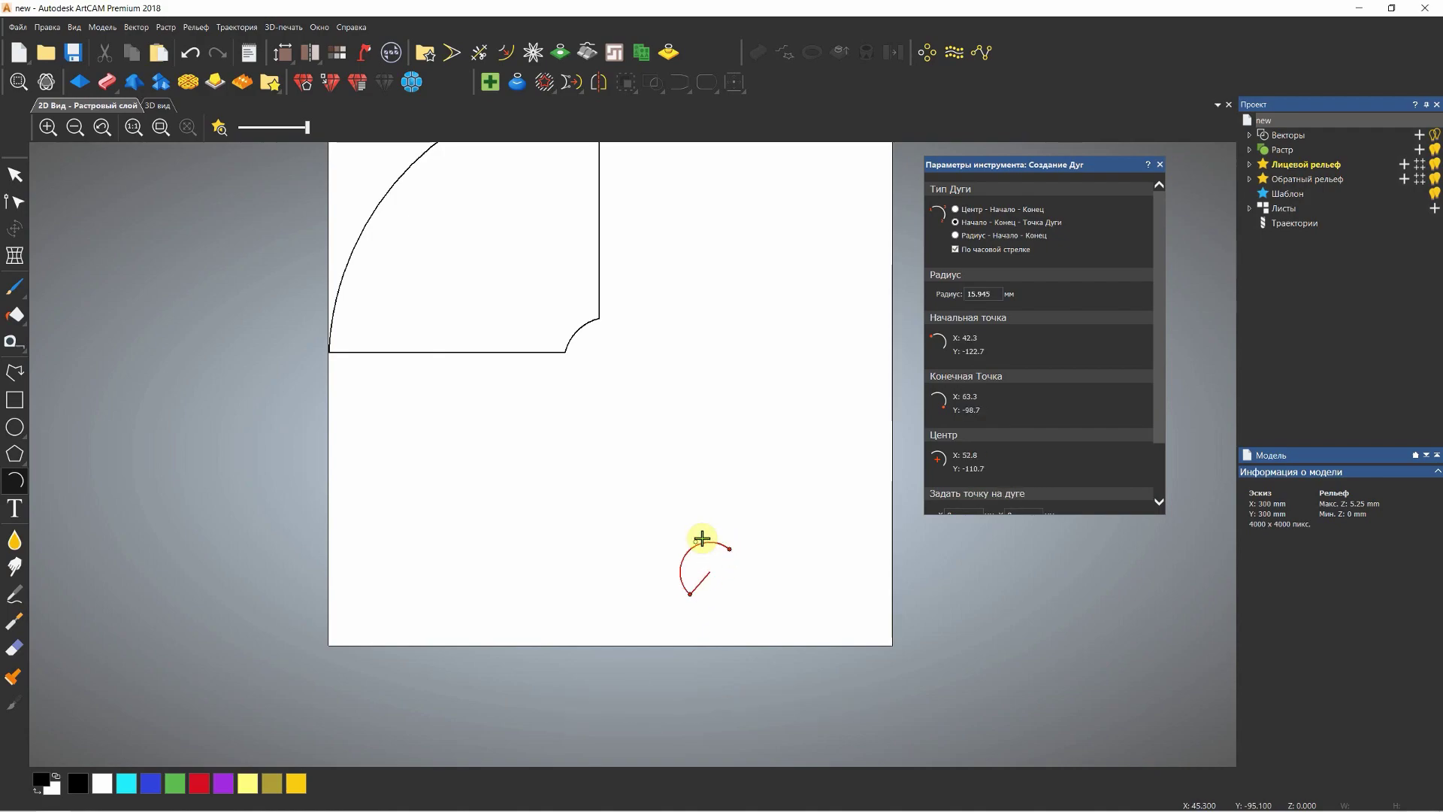
pyautogui.click(710, 551)
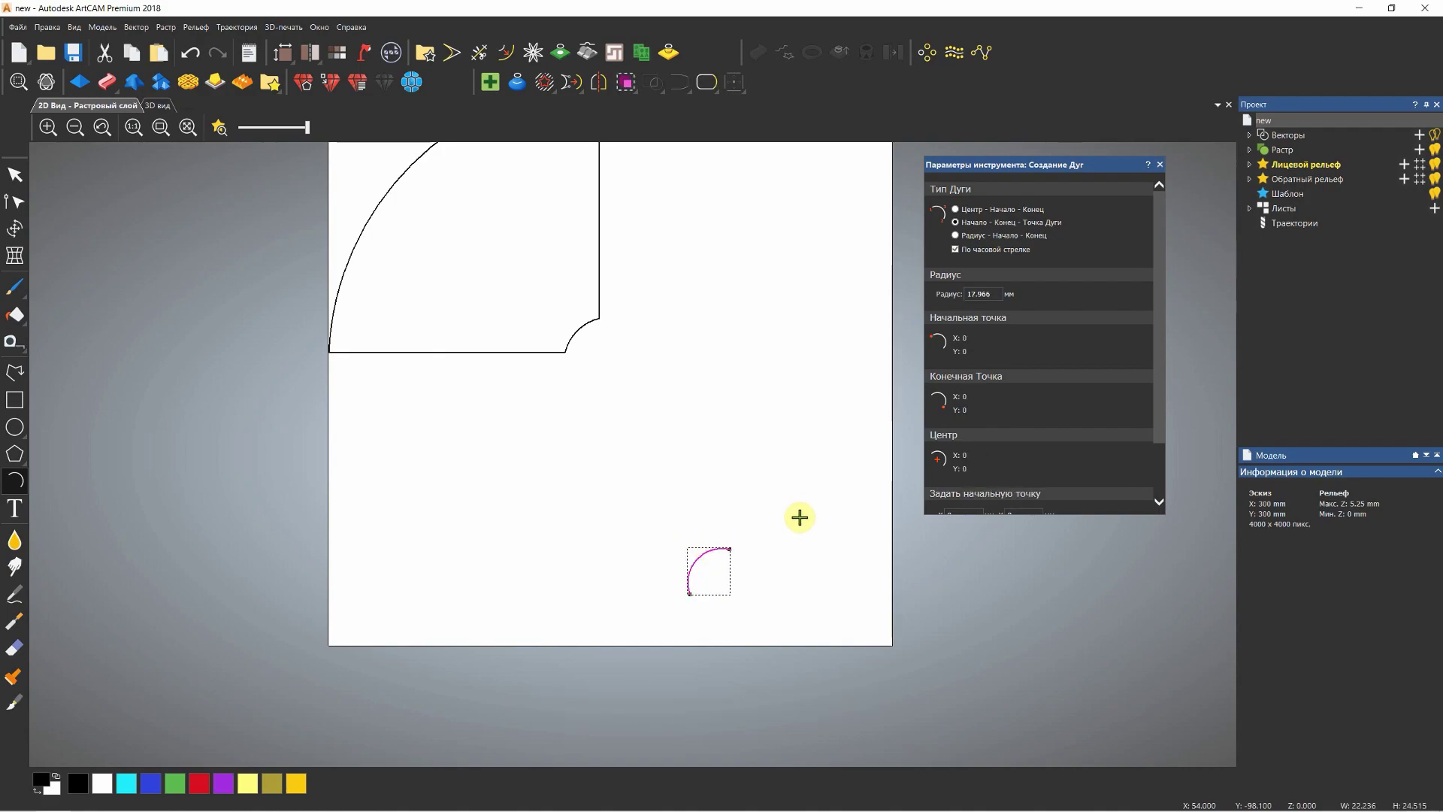
pyautogui.click(660, 594)
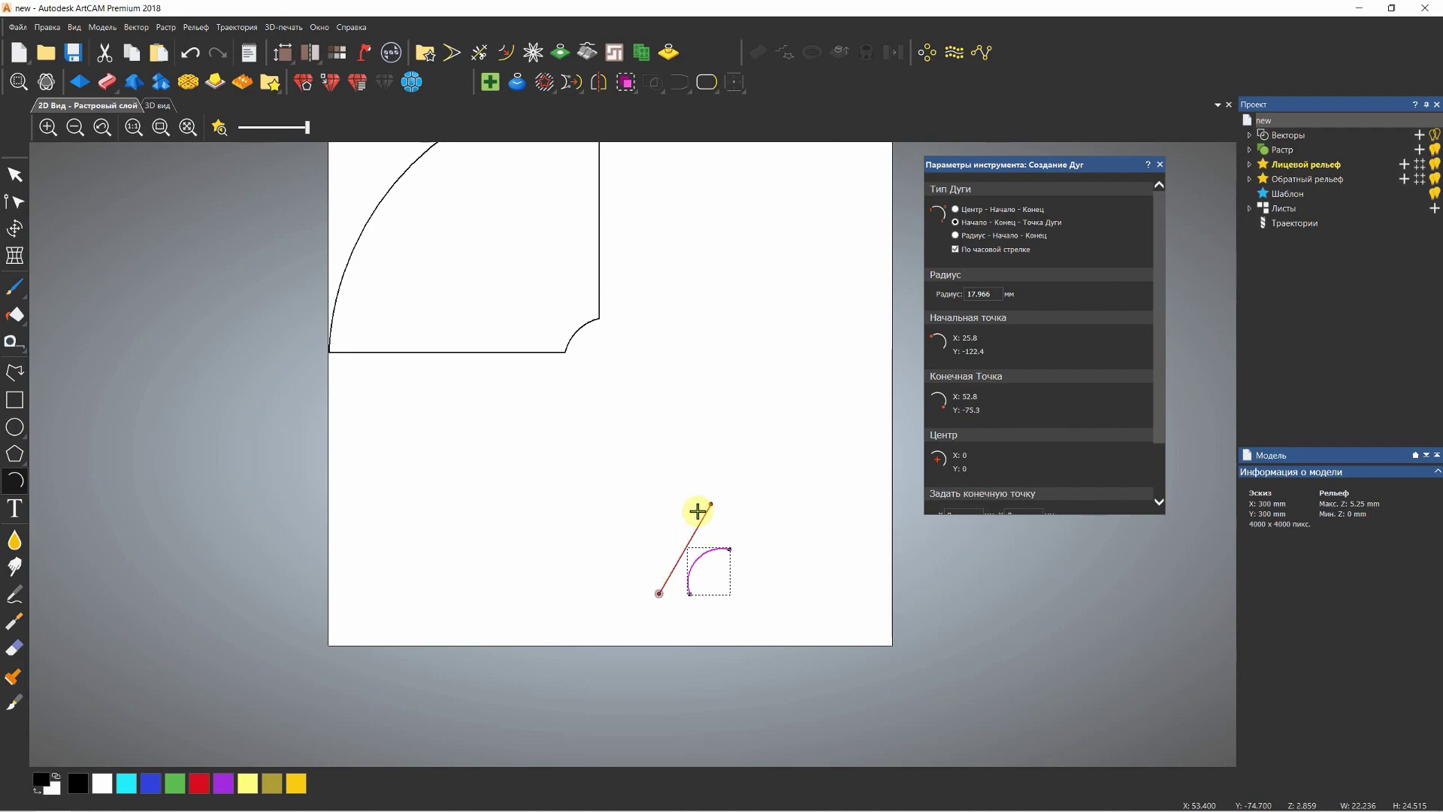
pyautogui.click(720, 507)
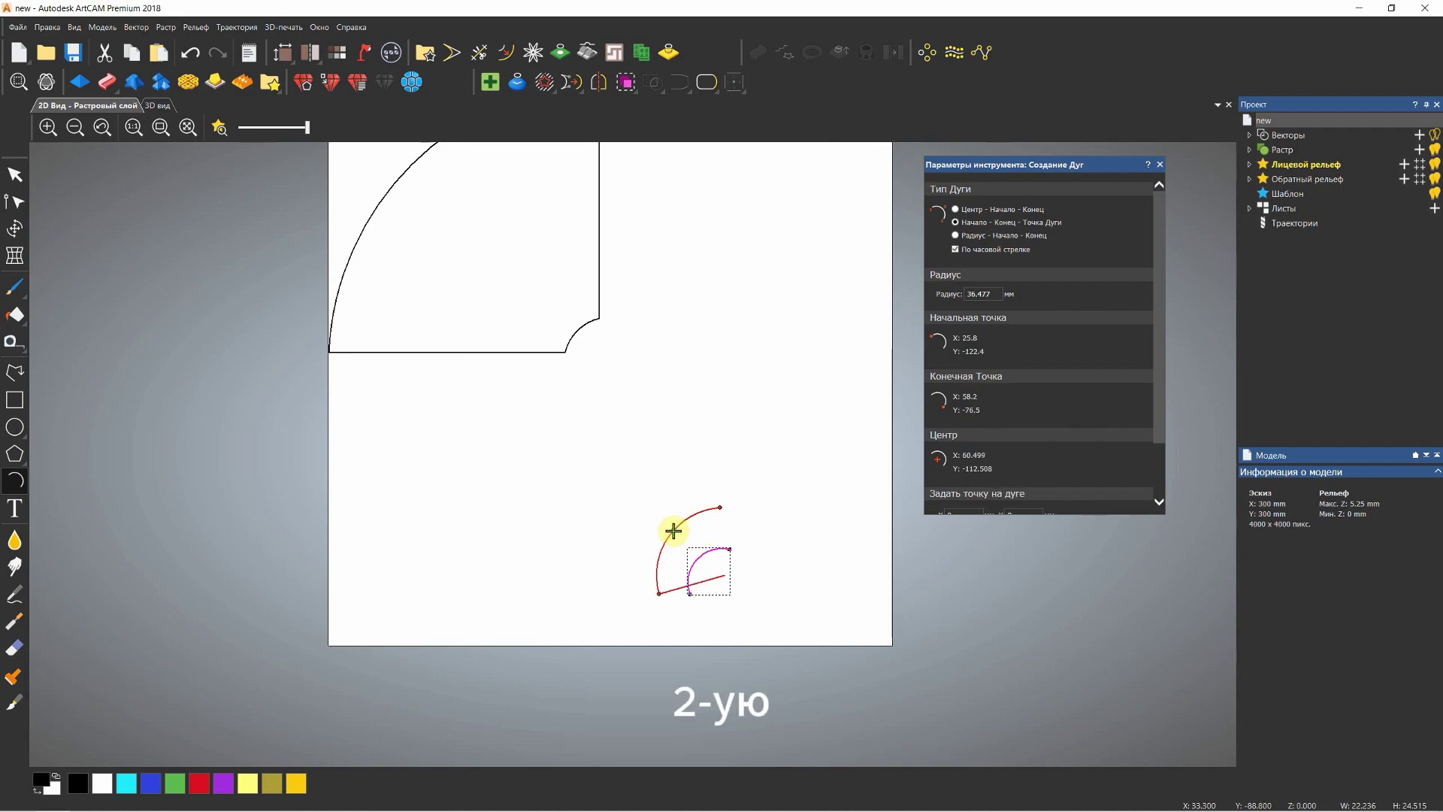
pyautogui.click(672, 530)
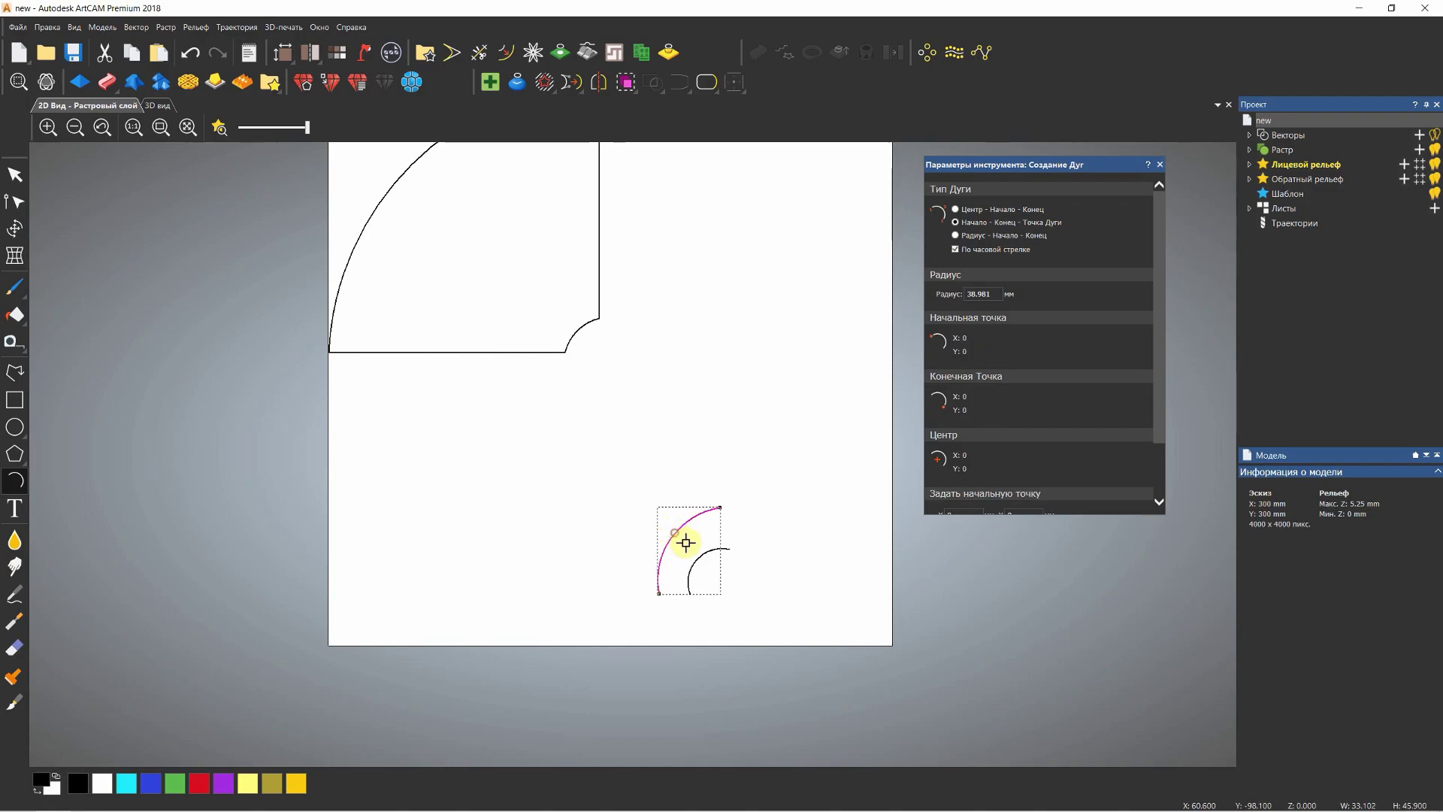
pyautogui.click(1161, 165)
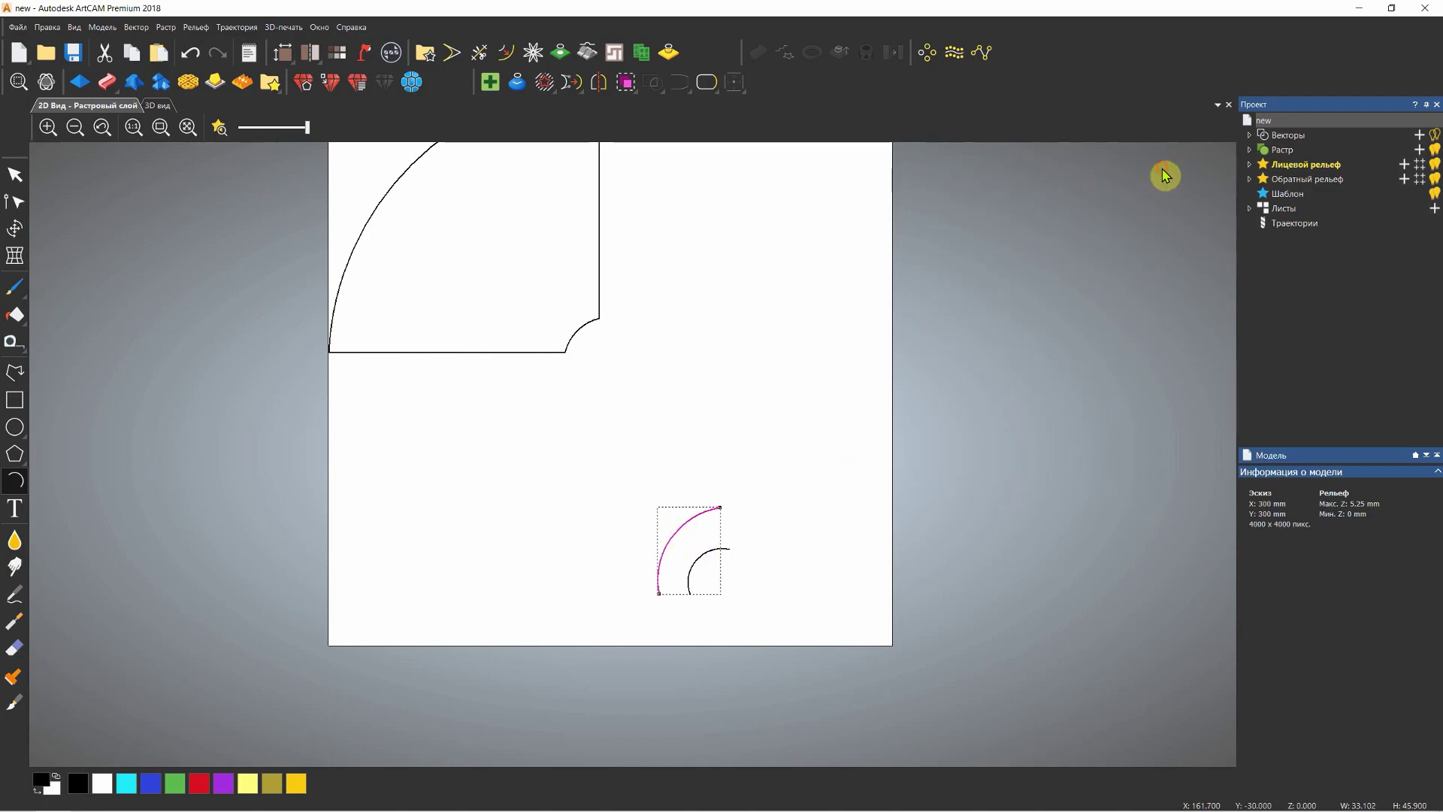
pyautogui.click(15, 371)
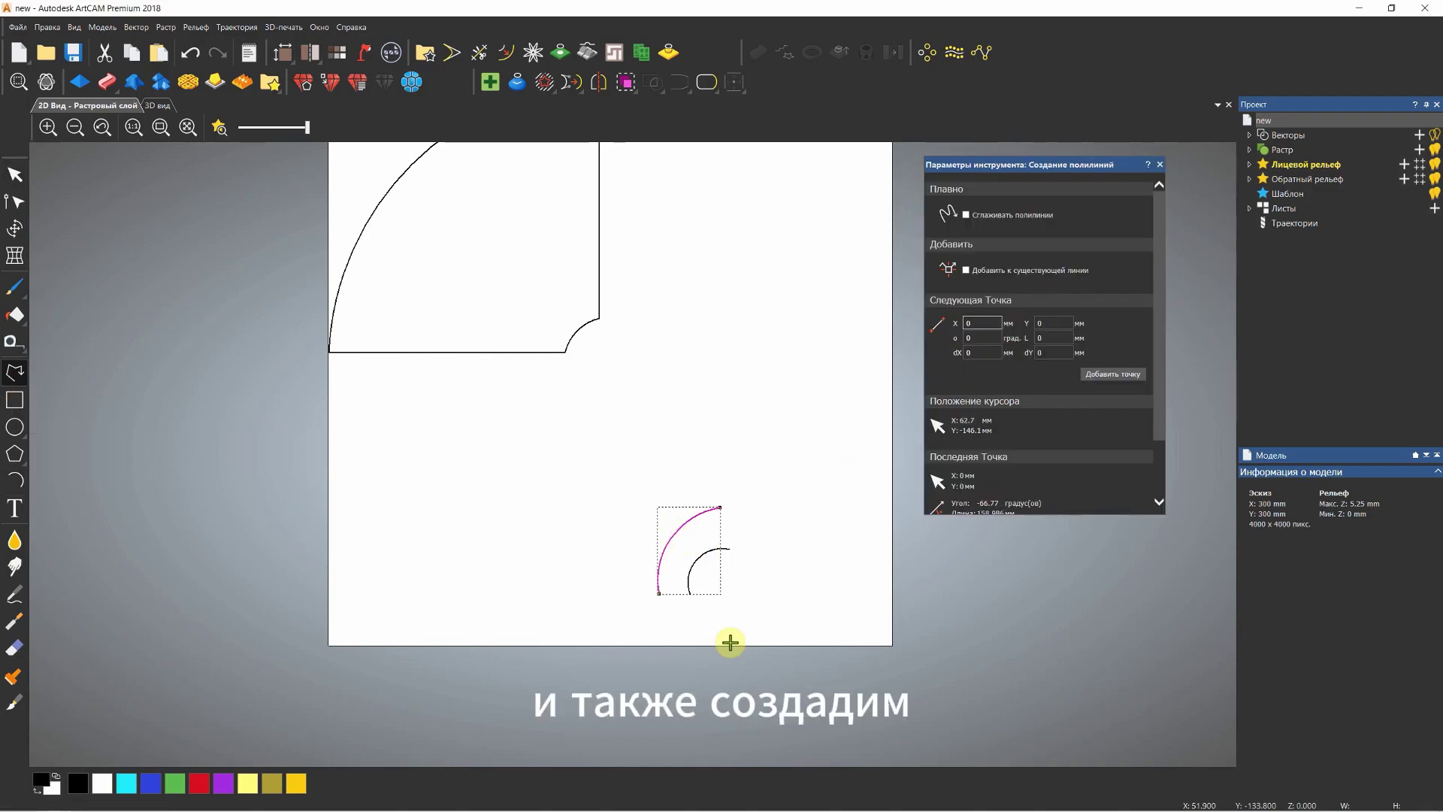
pyautogui.click(743, 520)
pyautogui.press('Escape')
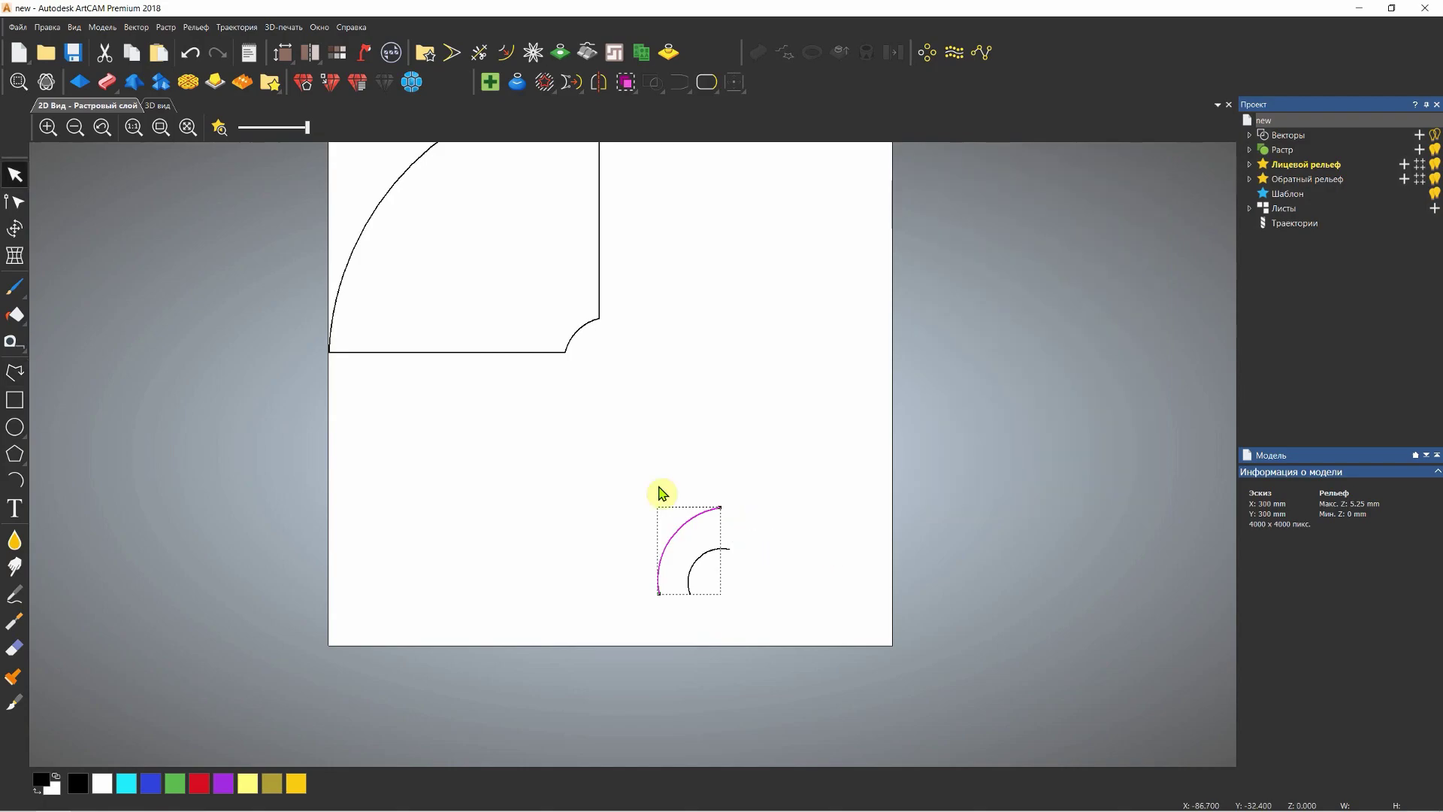
# Close both open ends between the two nested arcs with separate straight polylines.
pyautogui.click(14, 371)
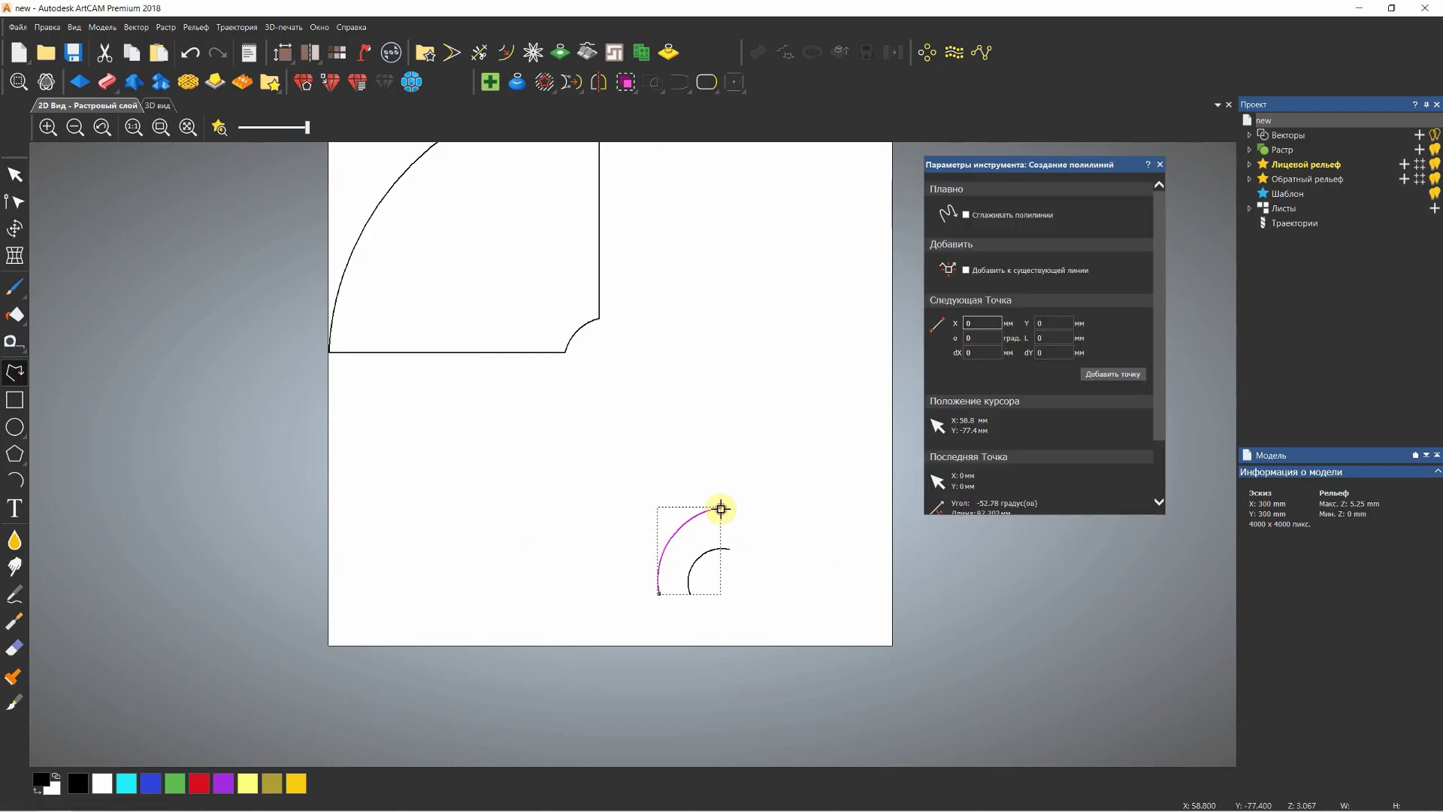
pyautogui.click(731, 548)
pyautogui.rightClick(797, 523)
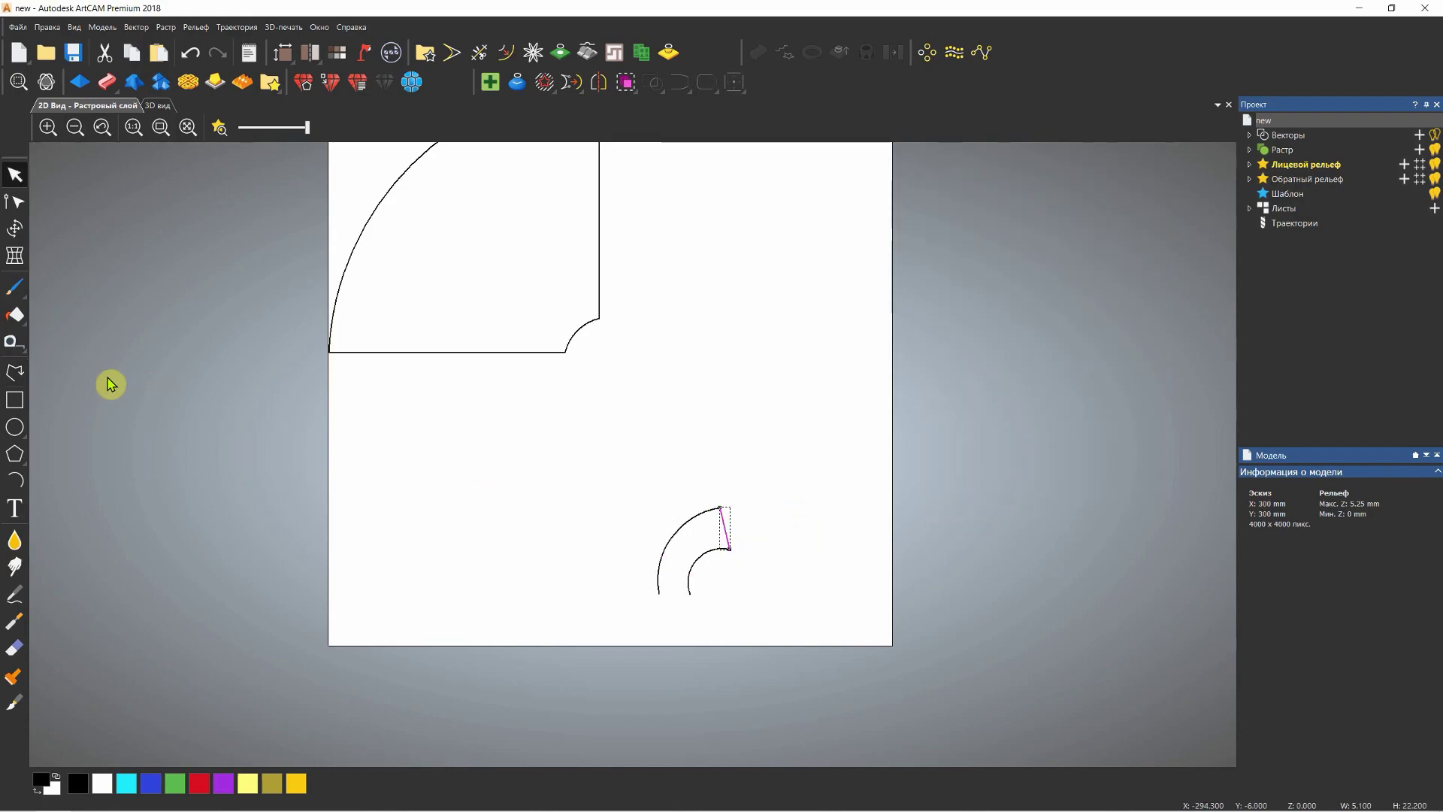
pyautogui.click(14, 371)
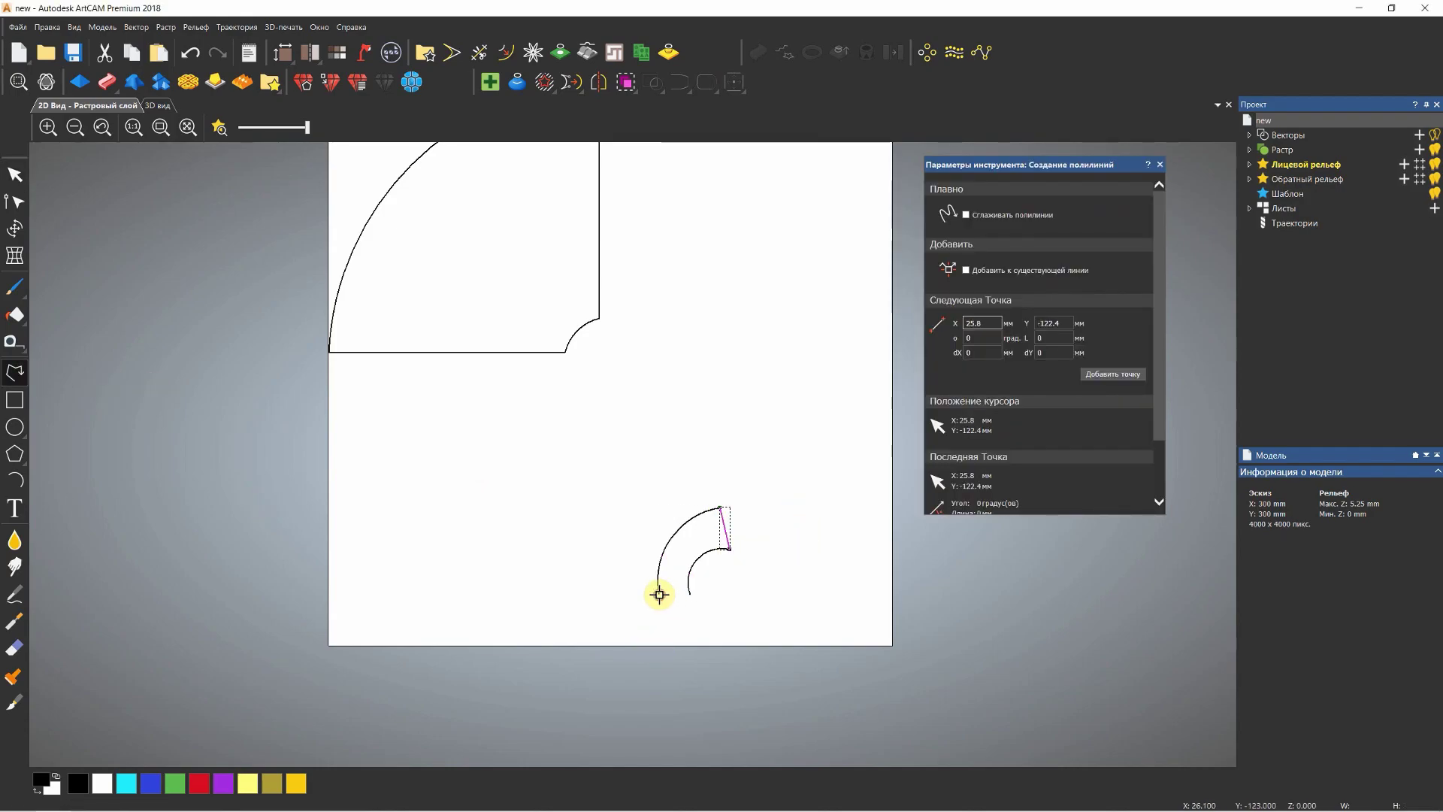
pyautogui.click(690, 595)
pyautogui.press('Escape')
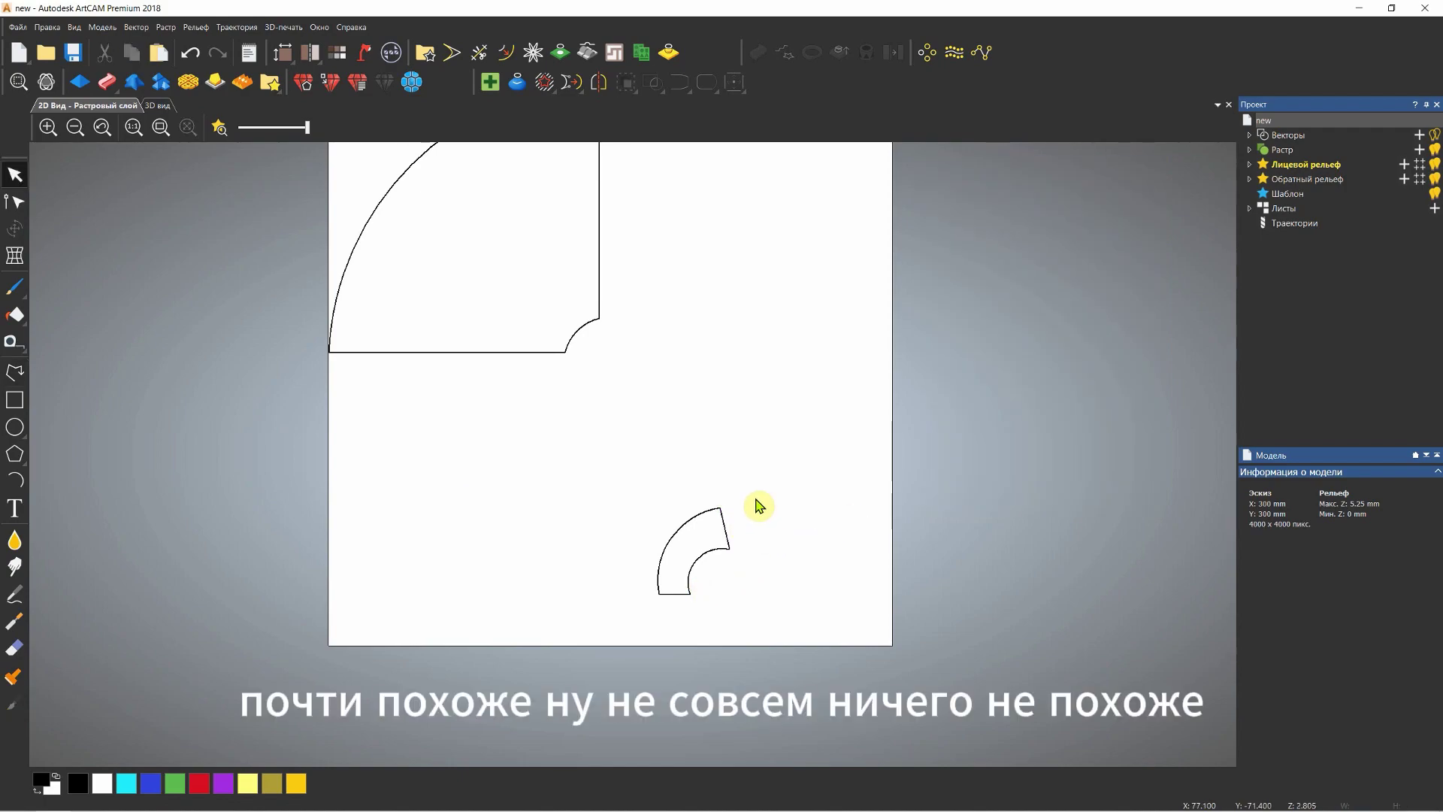
# Join the two arcs and two lines of the small shape at their coincident ends with a 2.5 mm tolerance.
pyautogui.moveTo(756, 499); pyautogui.dragTo(628, 606)
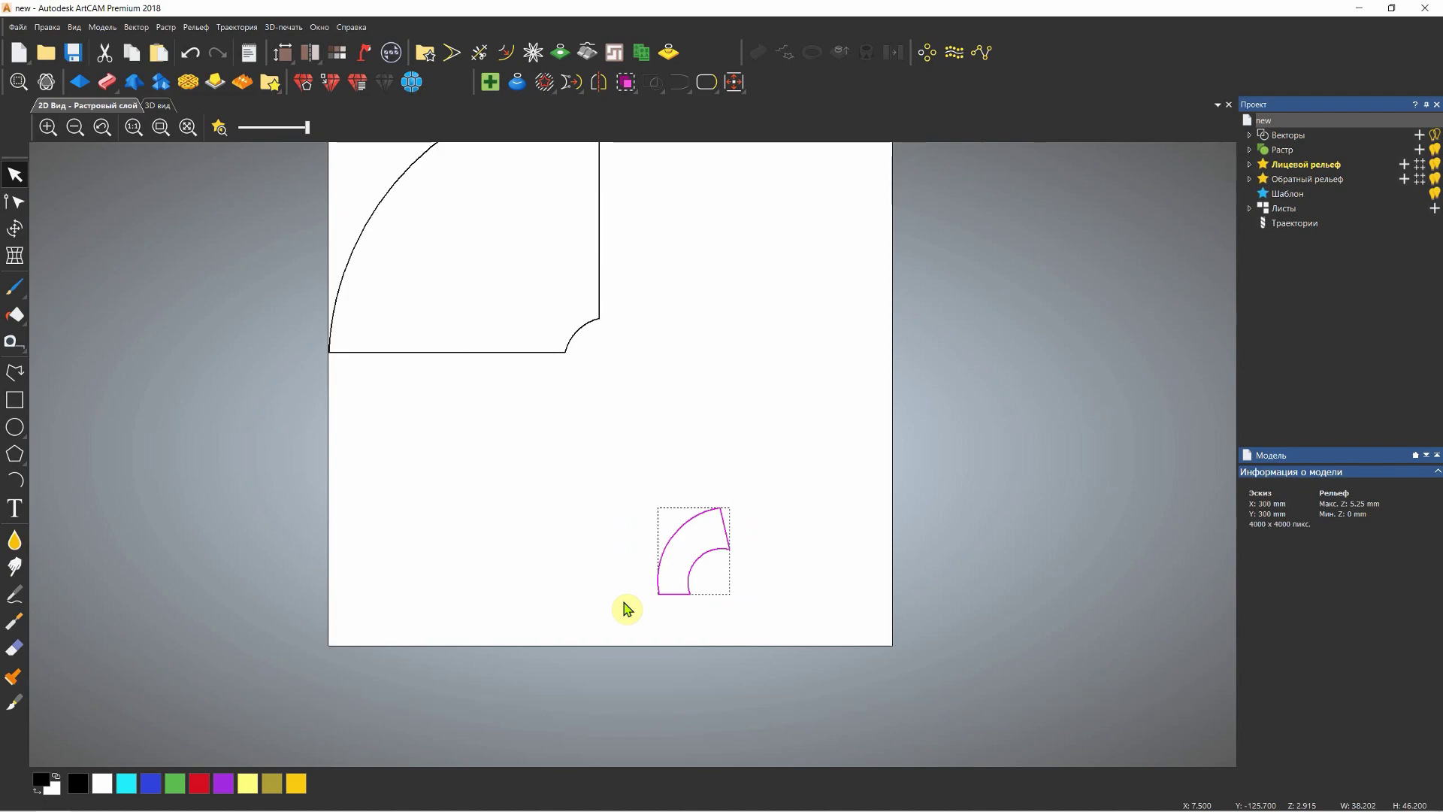
pyautogui.click(740, 522)
pyautogui.moveTo(779, 472); pyautogui.dragTo(631, 627)
pyautogui.press('j')
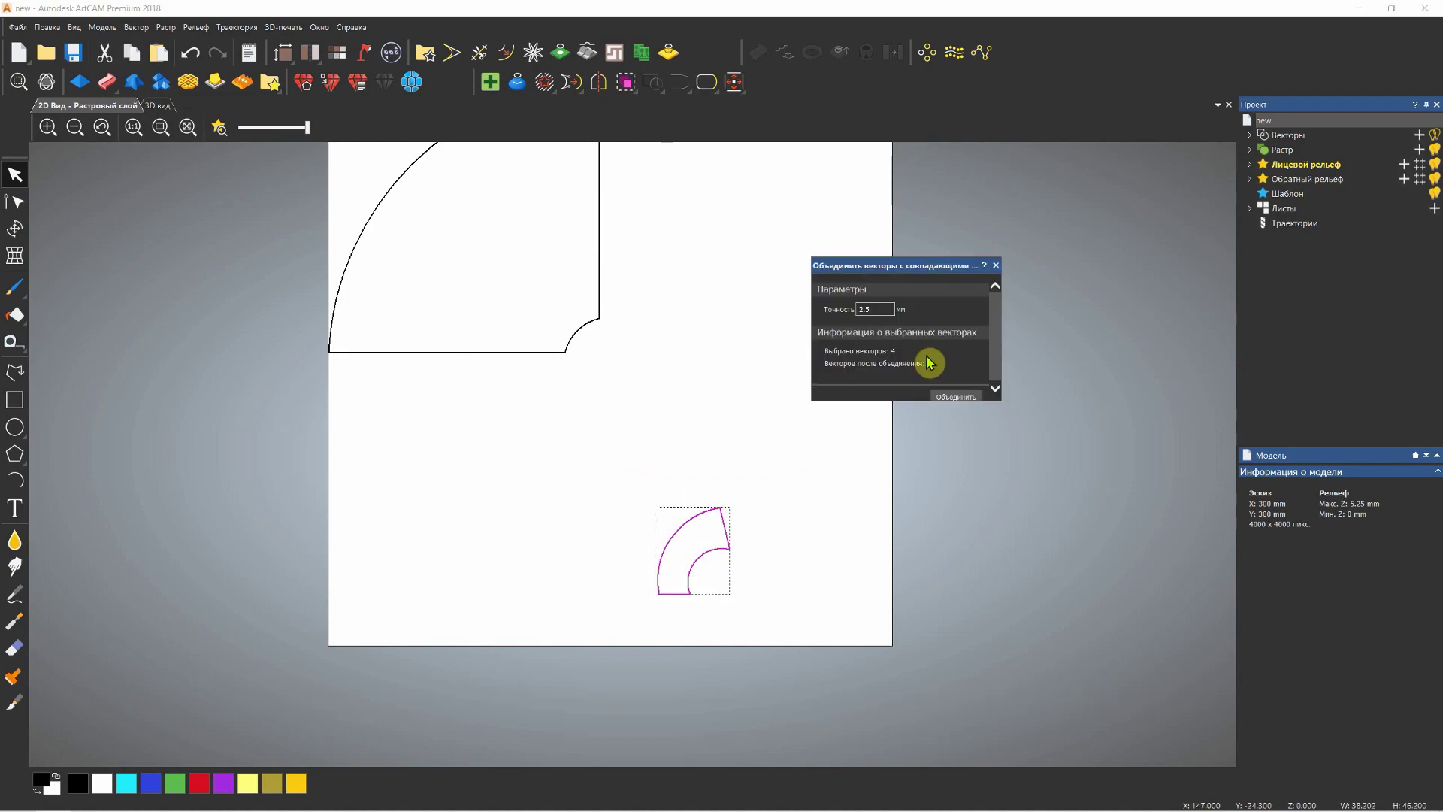
pyautogui.click(948, 397)
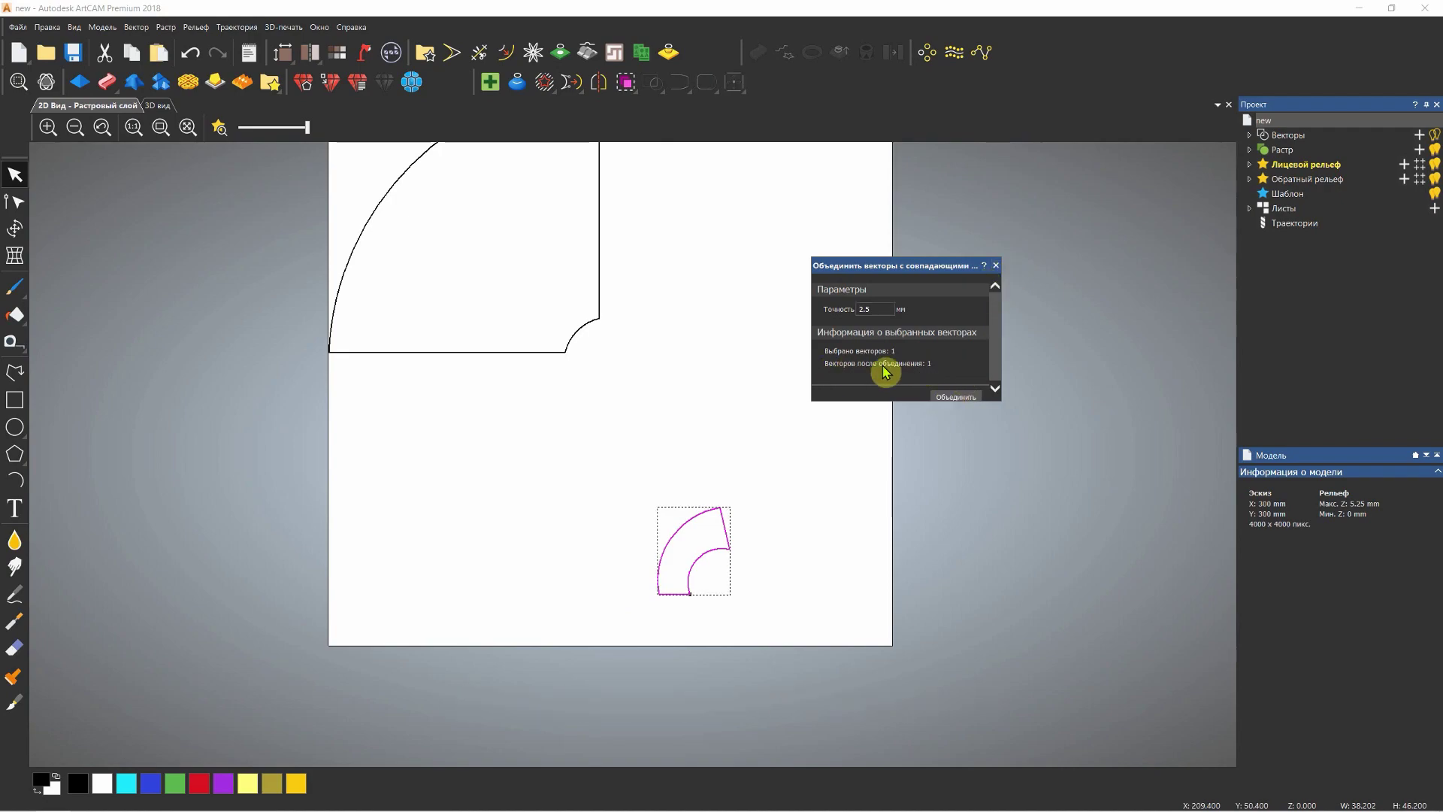
pyautogui.click(997, 268)
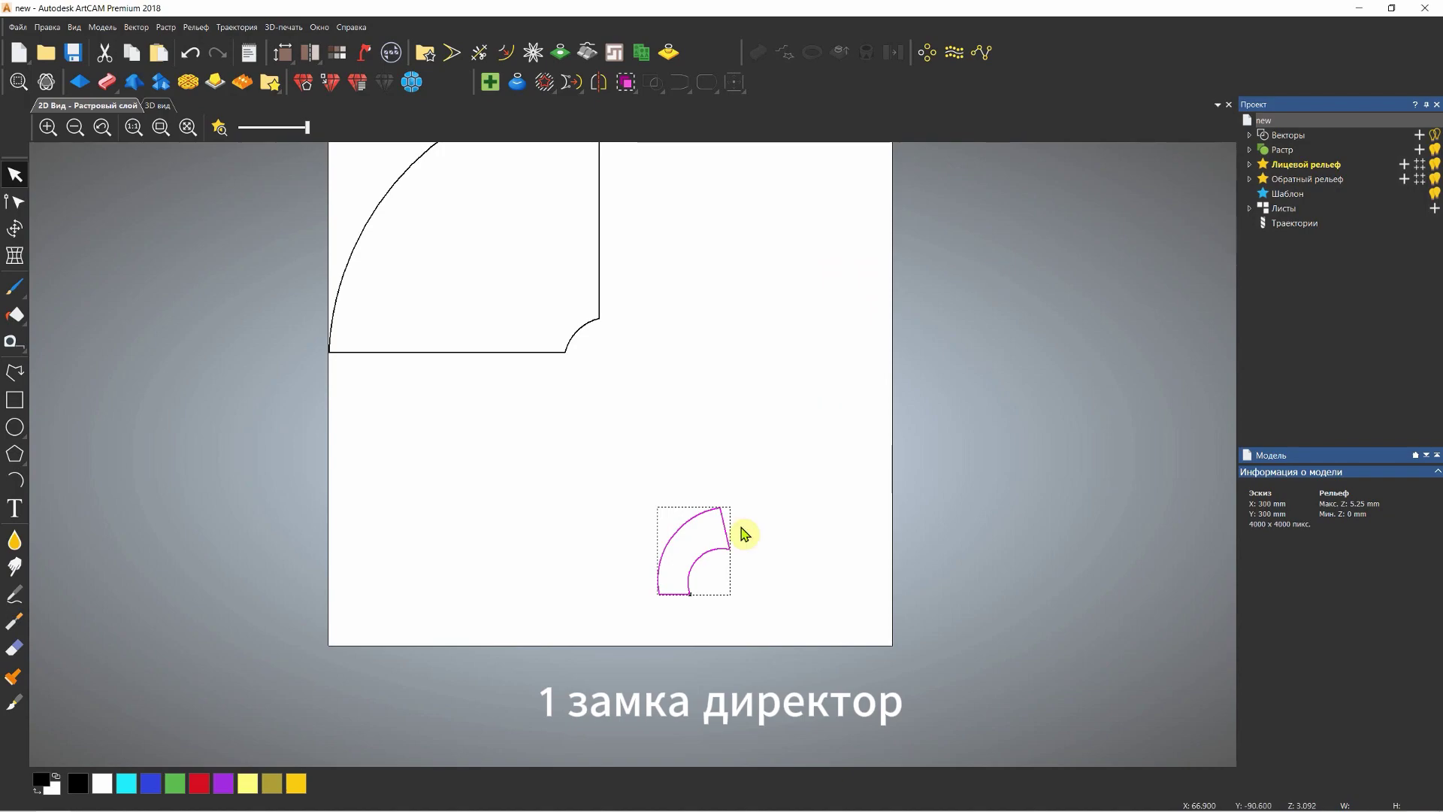
pyautogui.click(715, 579)
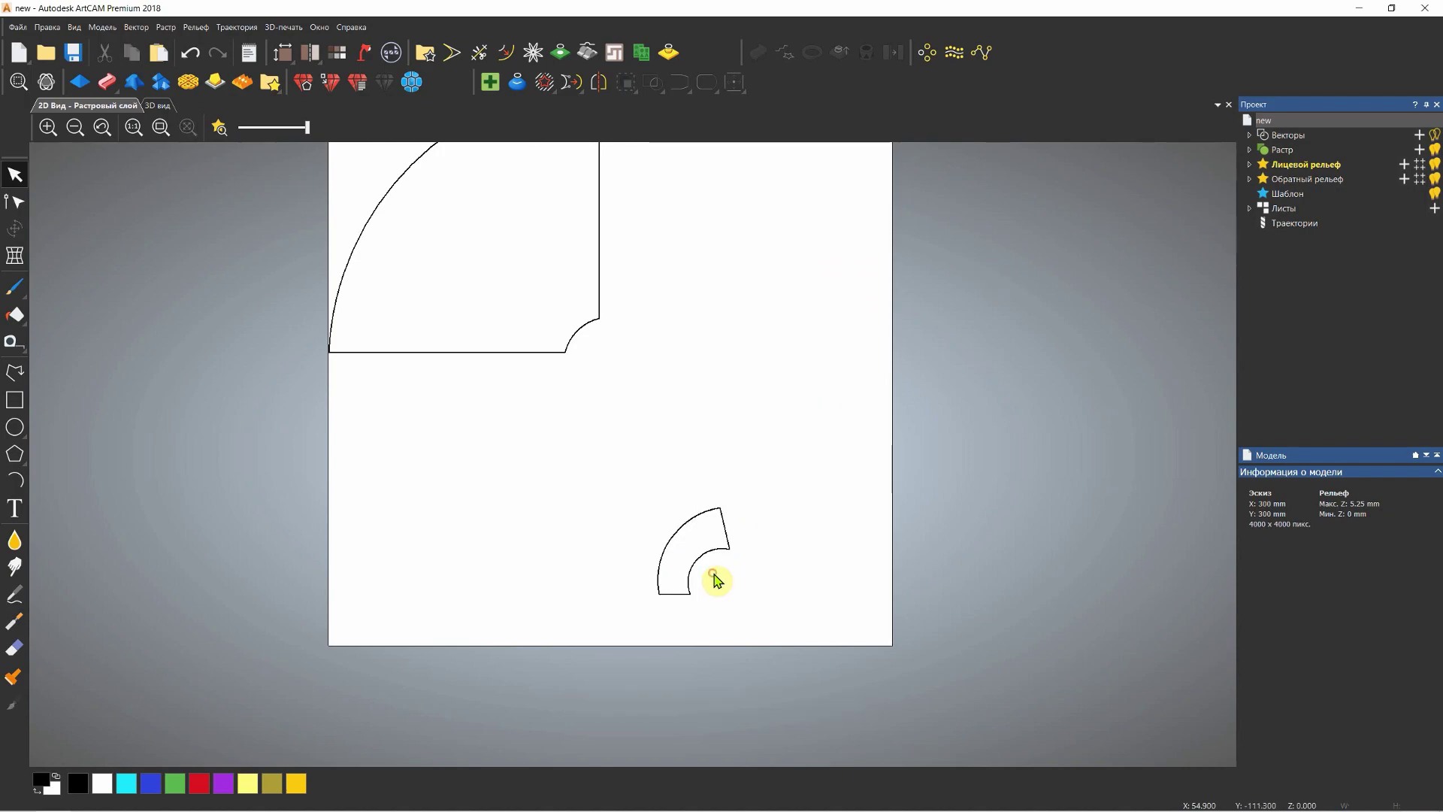
# Round the upper outer corner and both inner corners of the small arc shape with a 2 mm radius arc fillet.
pyautogui.click(452, 52)
pyautogui.scroll(3, 710, 543)
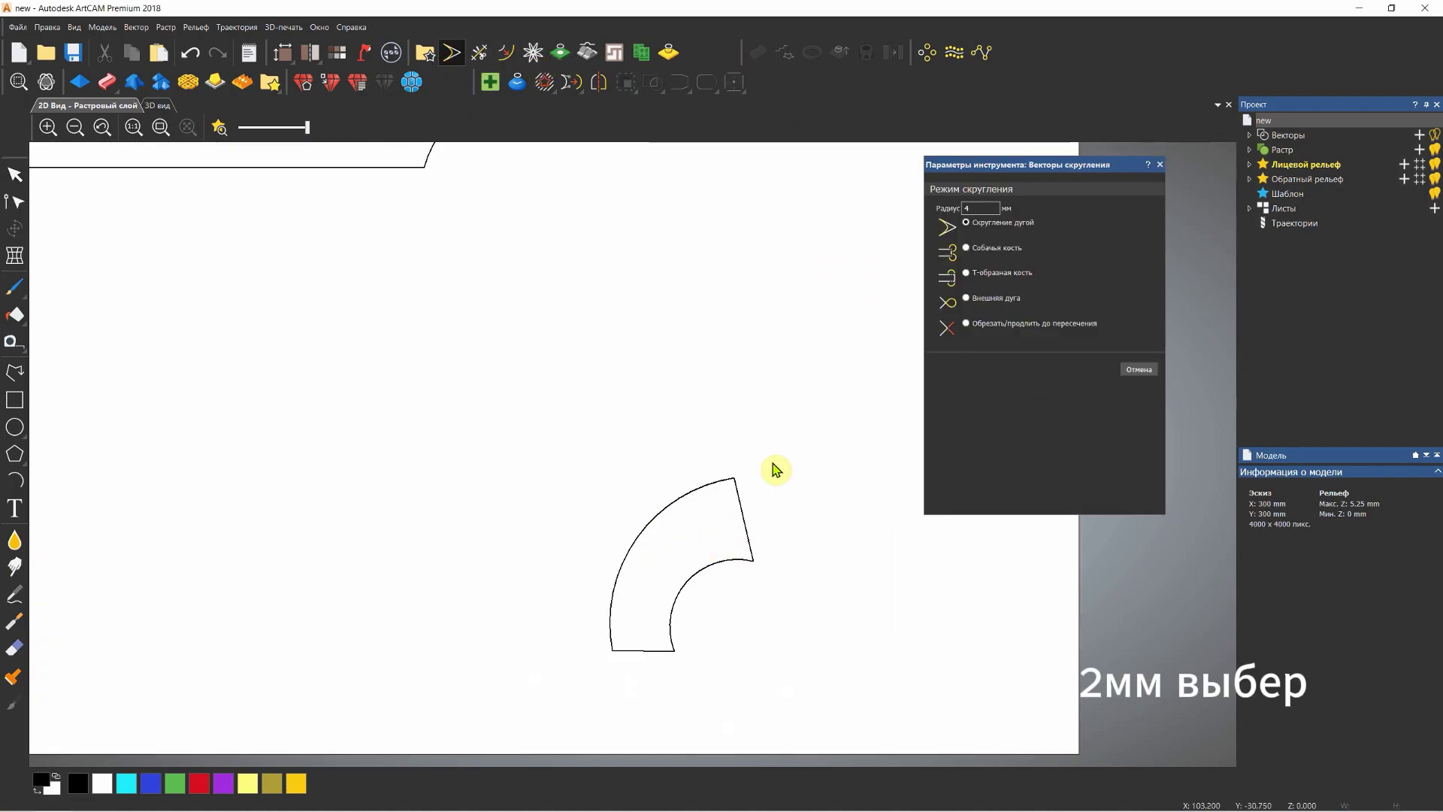
pyautogui.doubleClick(960, 210)
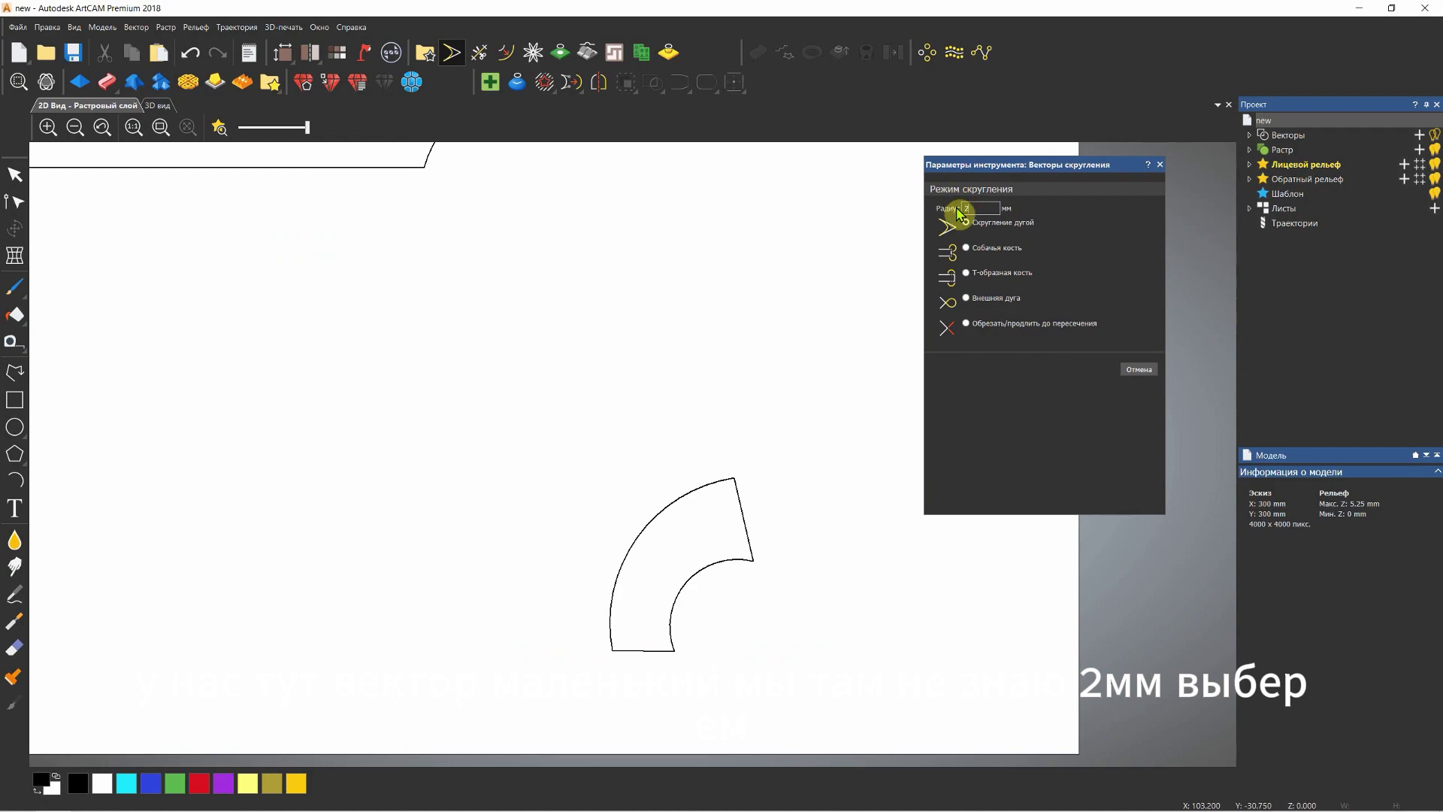
pyautogui.click(750, 479)
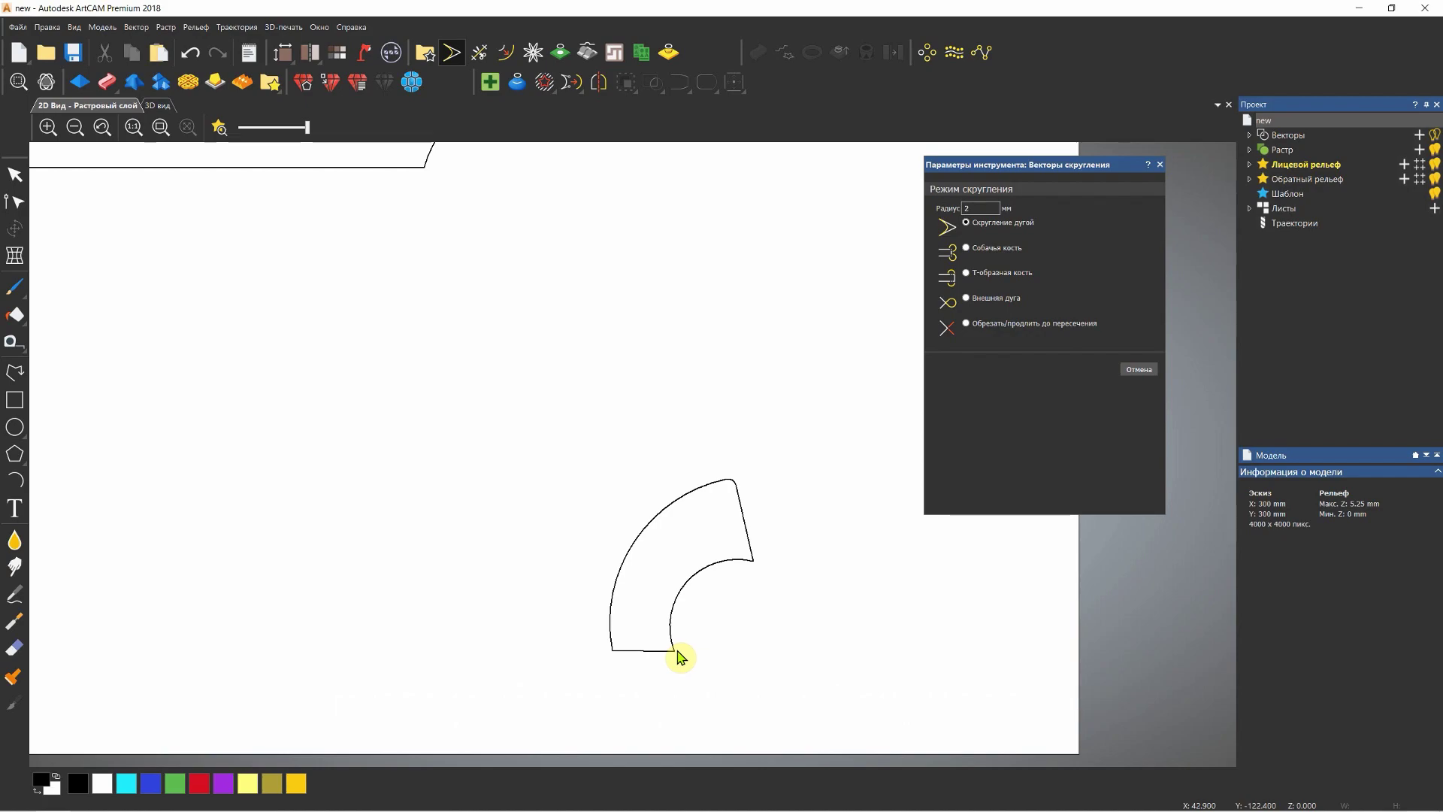
pyautogui.scroll(-3, 696, 639)
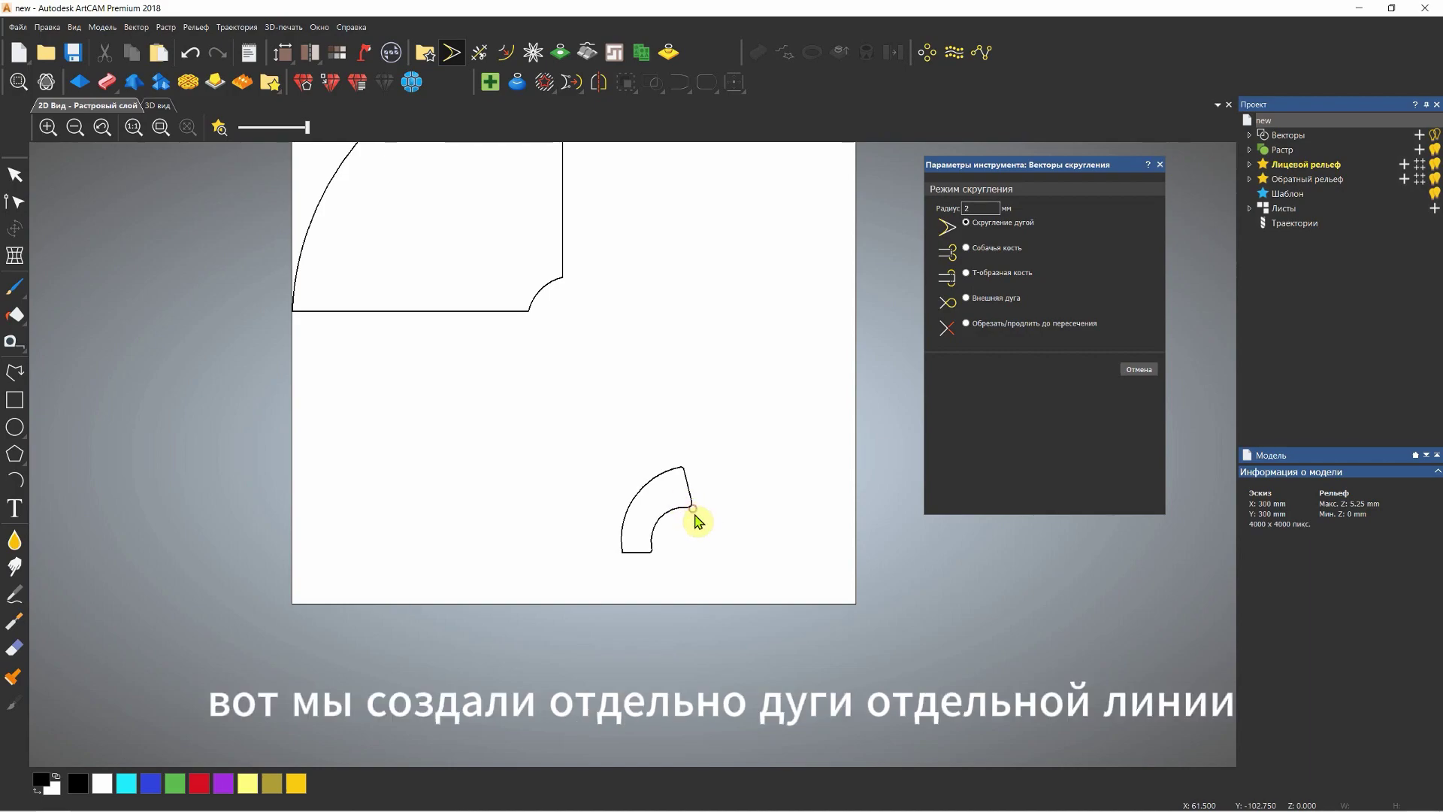
pyautogui.scroll(2, 688, 519)
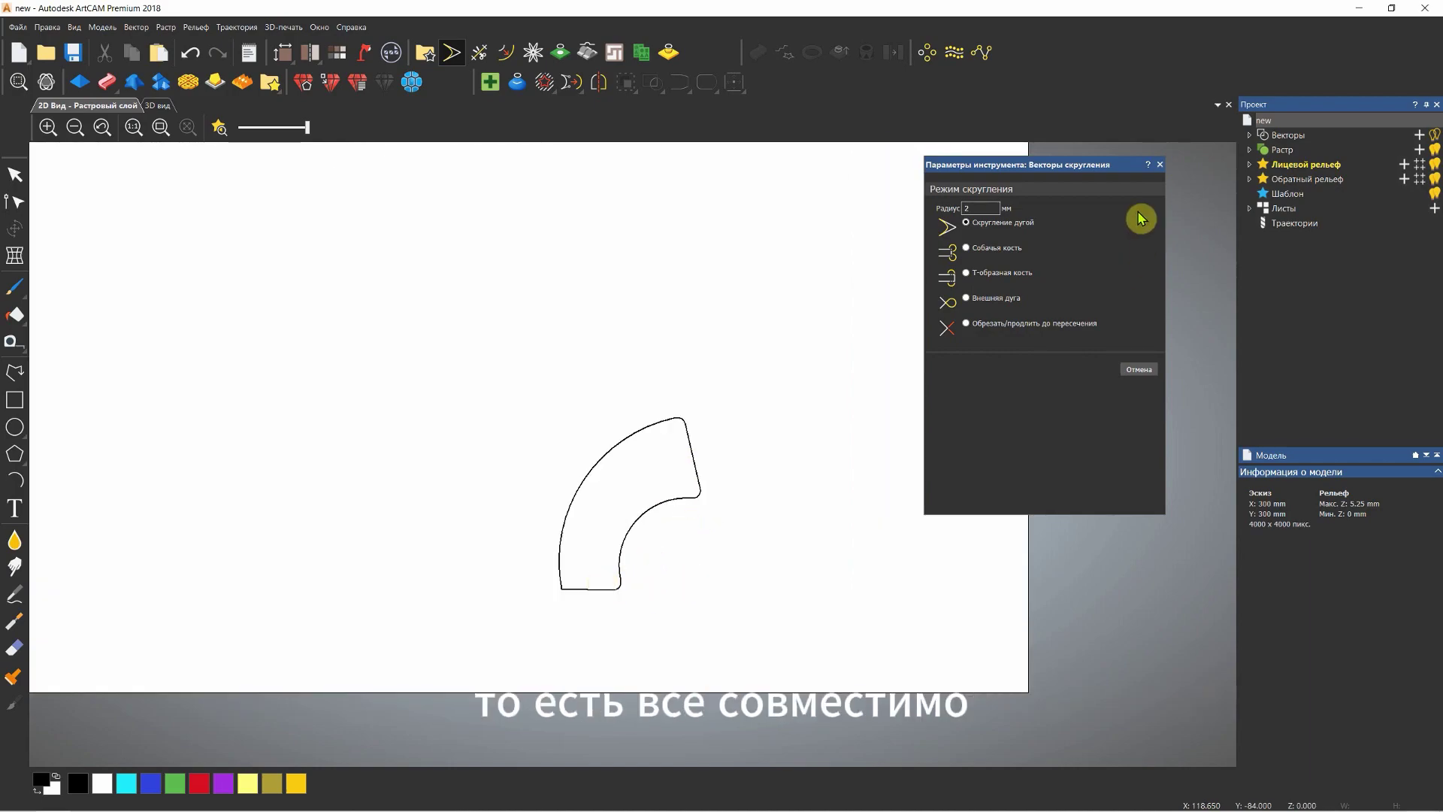
pyautogui.click(1160, 164)
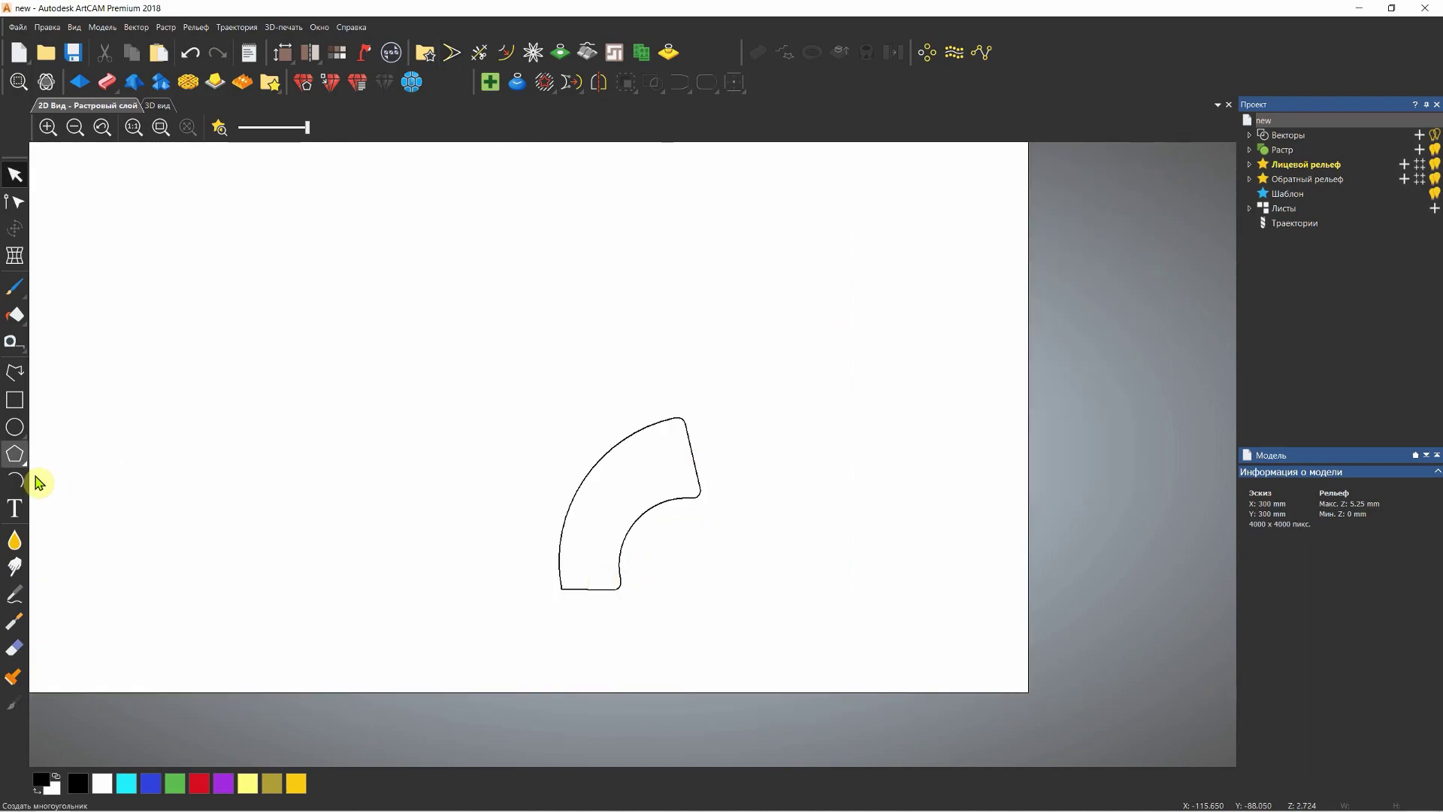
pyautogui.click(14, 426)
pyautogui.click(1160, 164)
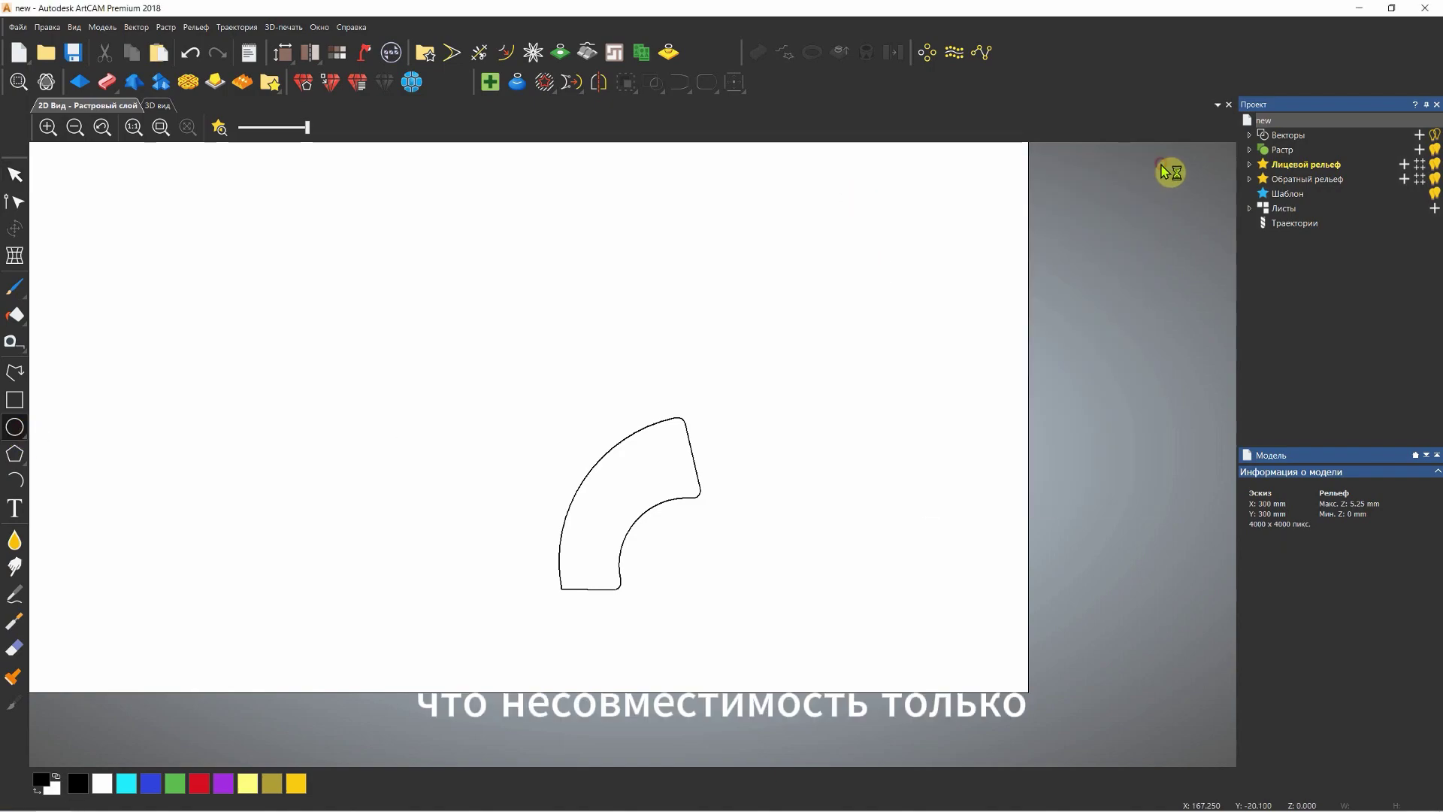
# Try to round the top corner of the large upper-left sector with a 2 mm radius arc fillet.
pyautogui.scroll(-5, 680, 357)
pyautogui.scroll(3, 596, 293)
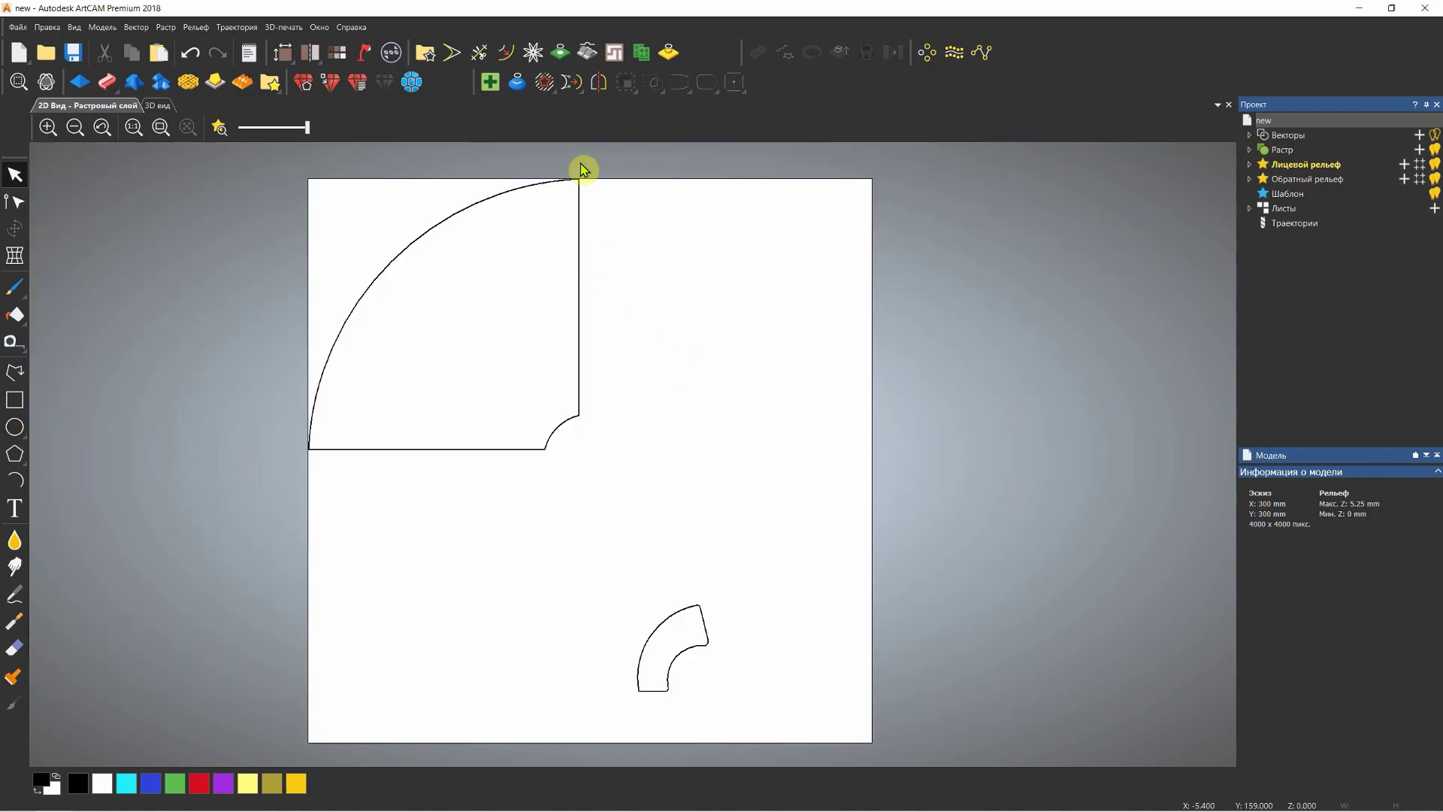
pyautogui.click(583, 215)
pyautogui.click(625, 184)
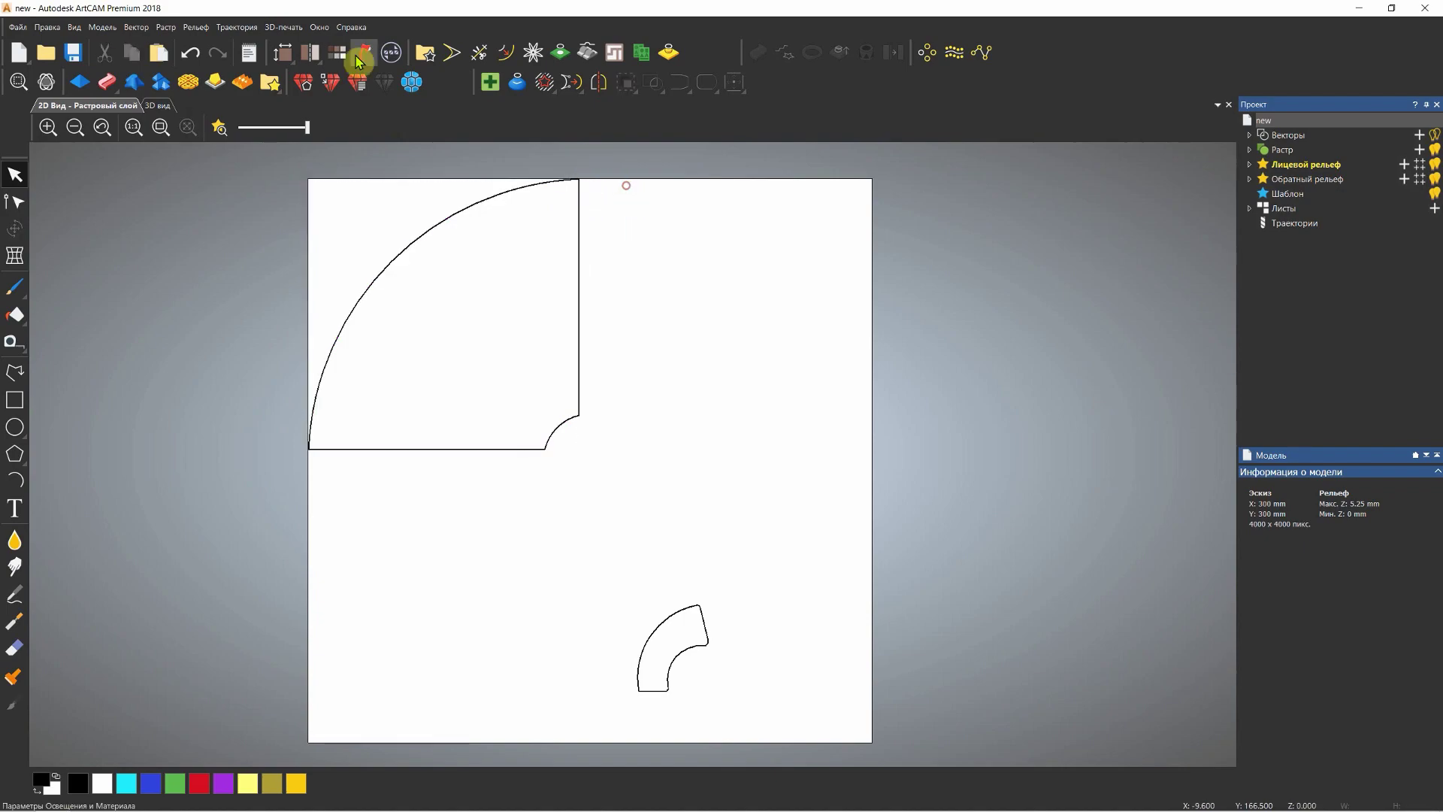
pyautogui.click(452, 52)
pyautogui.click(594, 194)
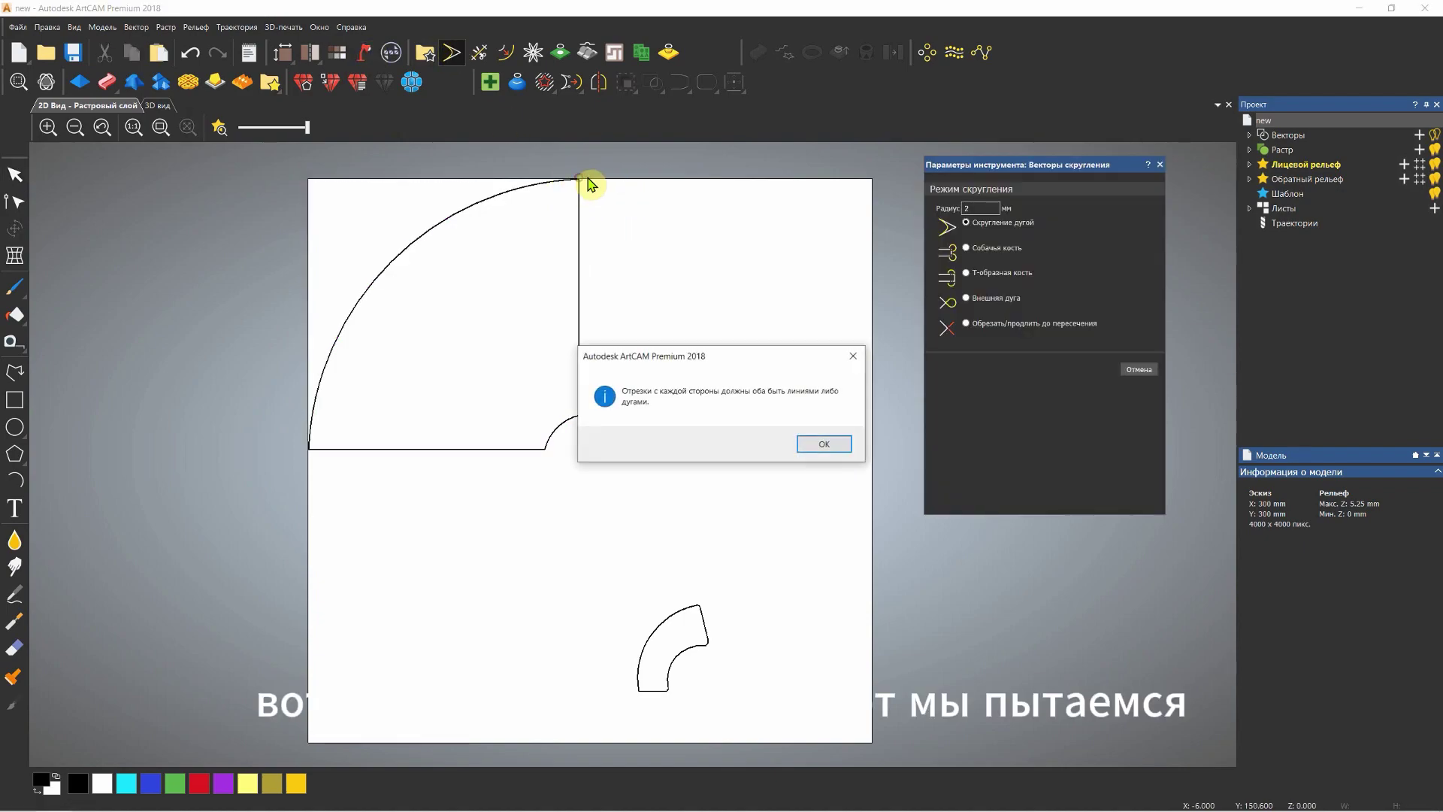
pyautogui.click(831, 446)
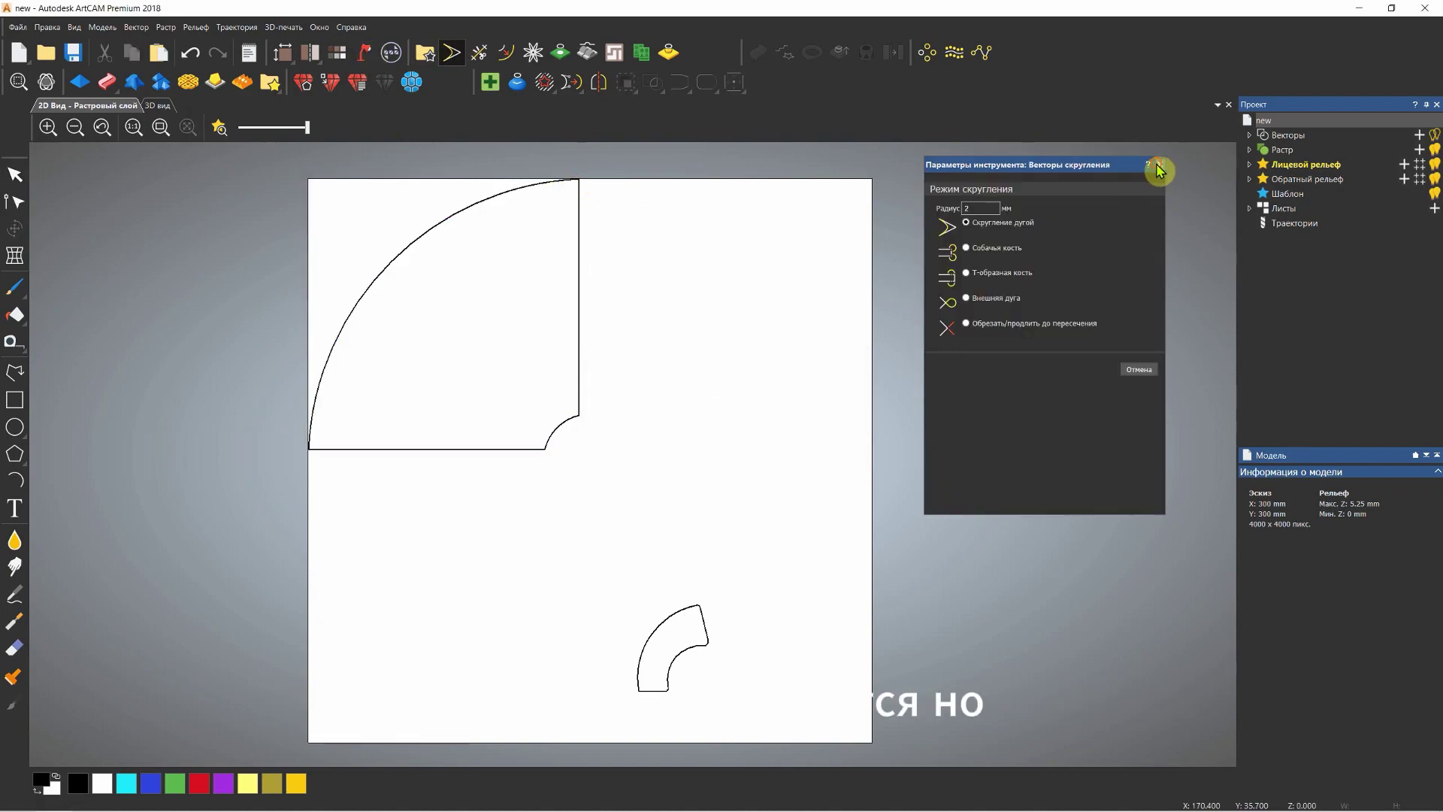
pyautogui.click(1160, 164)
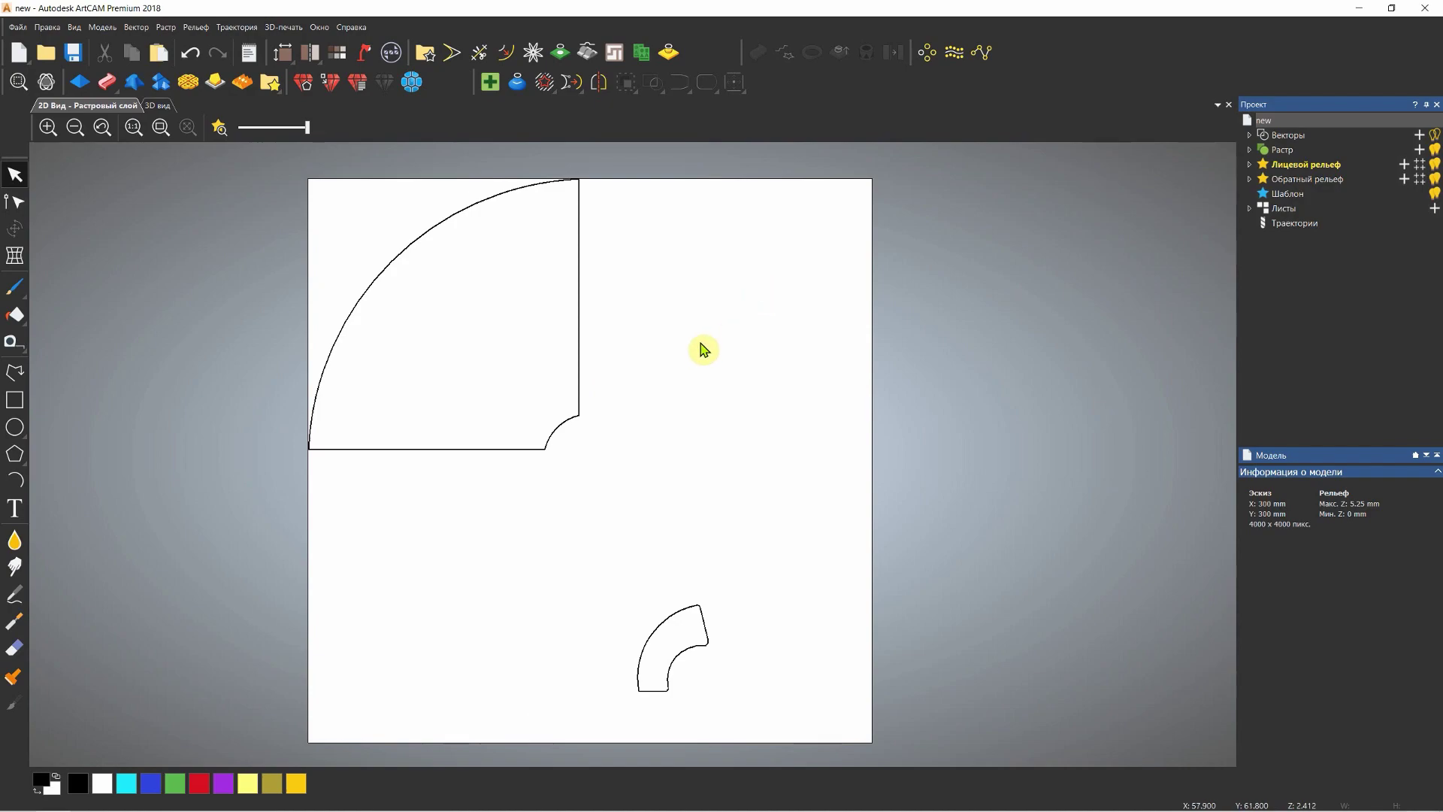
pyautogui.moveTo(574, 258); pyautogui.dragTo(625, 235)
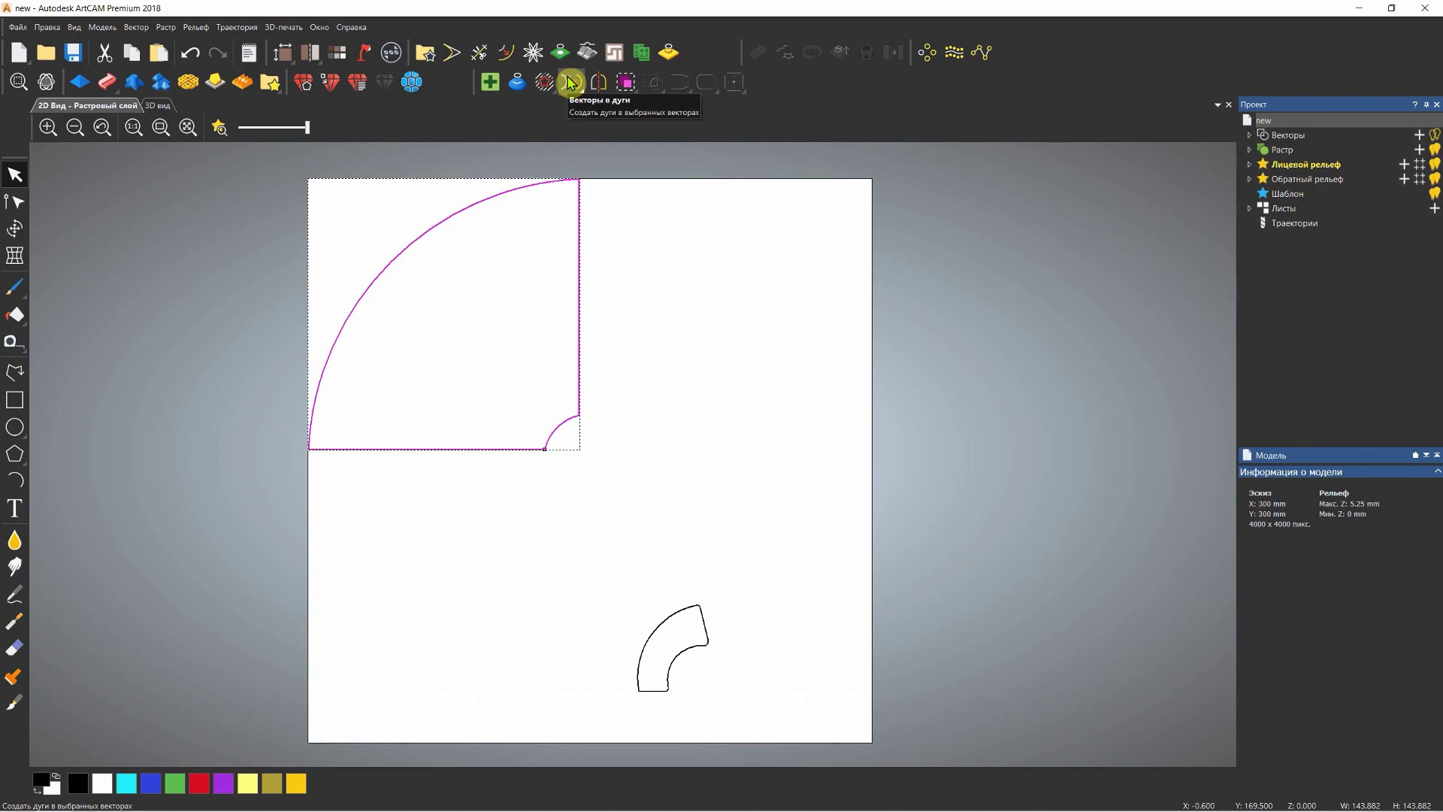
pyautogui.click(571, 81)
pyautogui.click(674, 255)
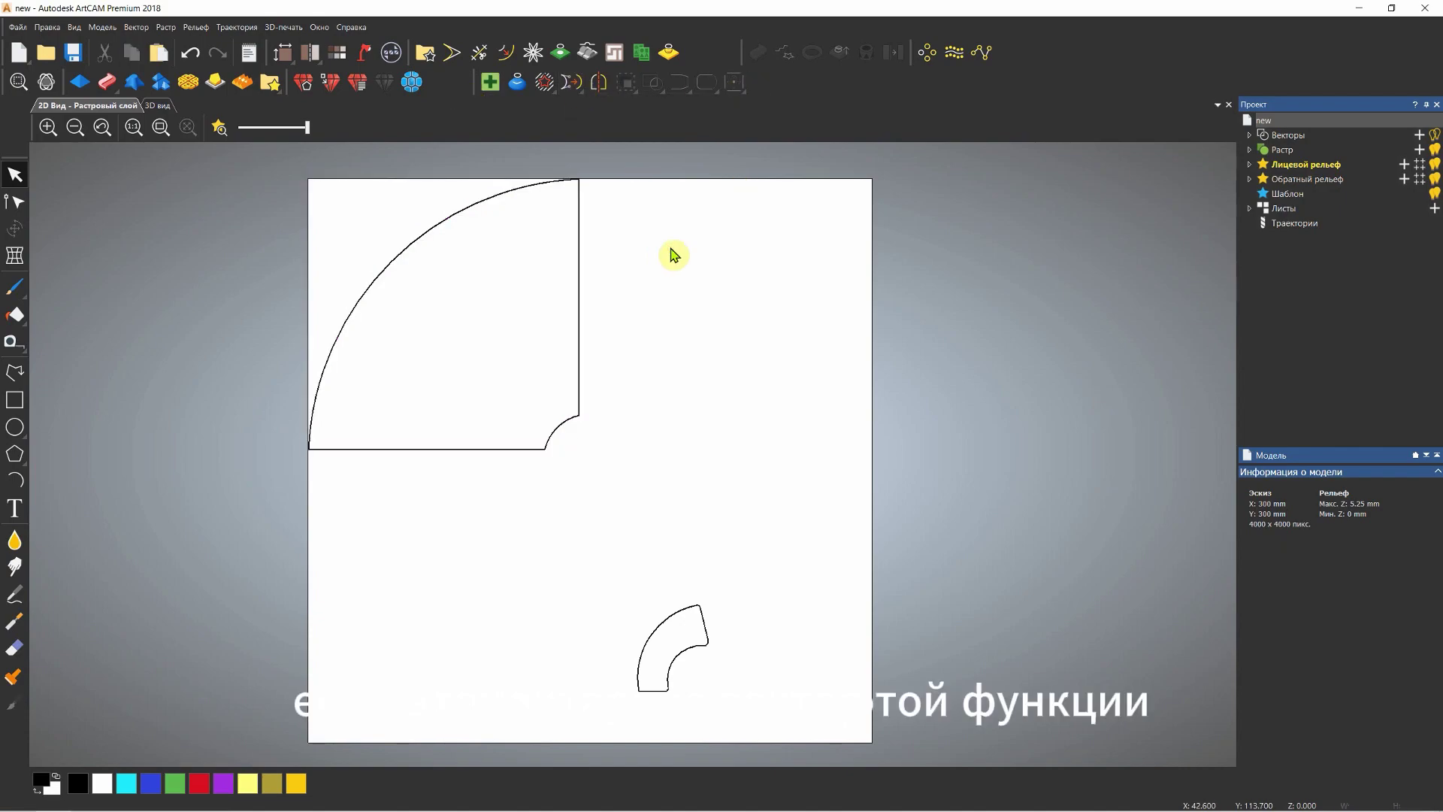
# Approximate the outline of the large upper-left sector with arcs at an accuracy of 2.5 mm.
pyautogui.click(526, 284)
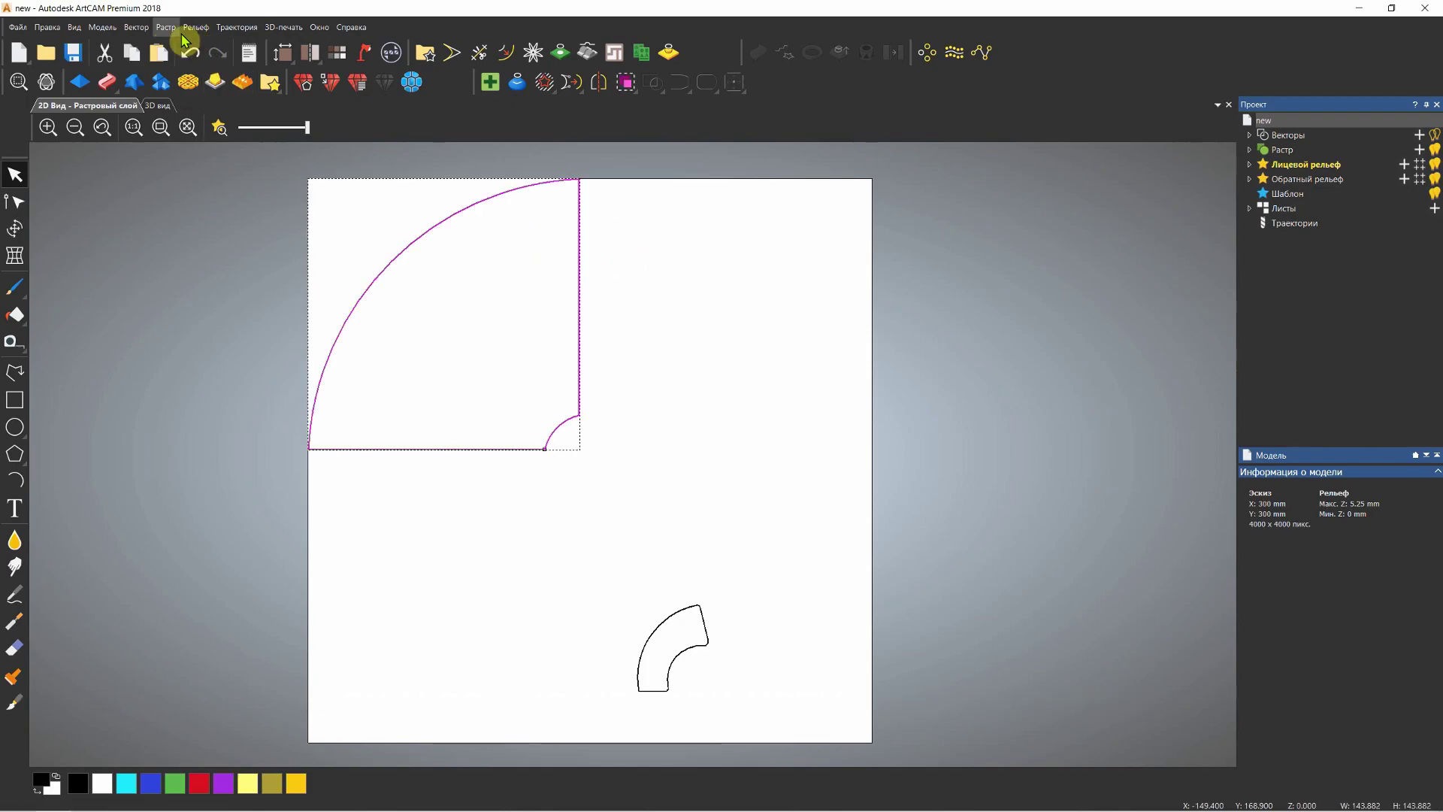
pyautogui.click(140, 28)
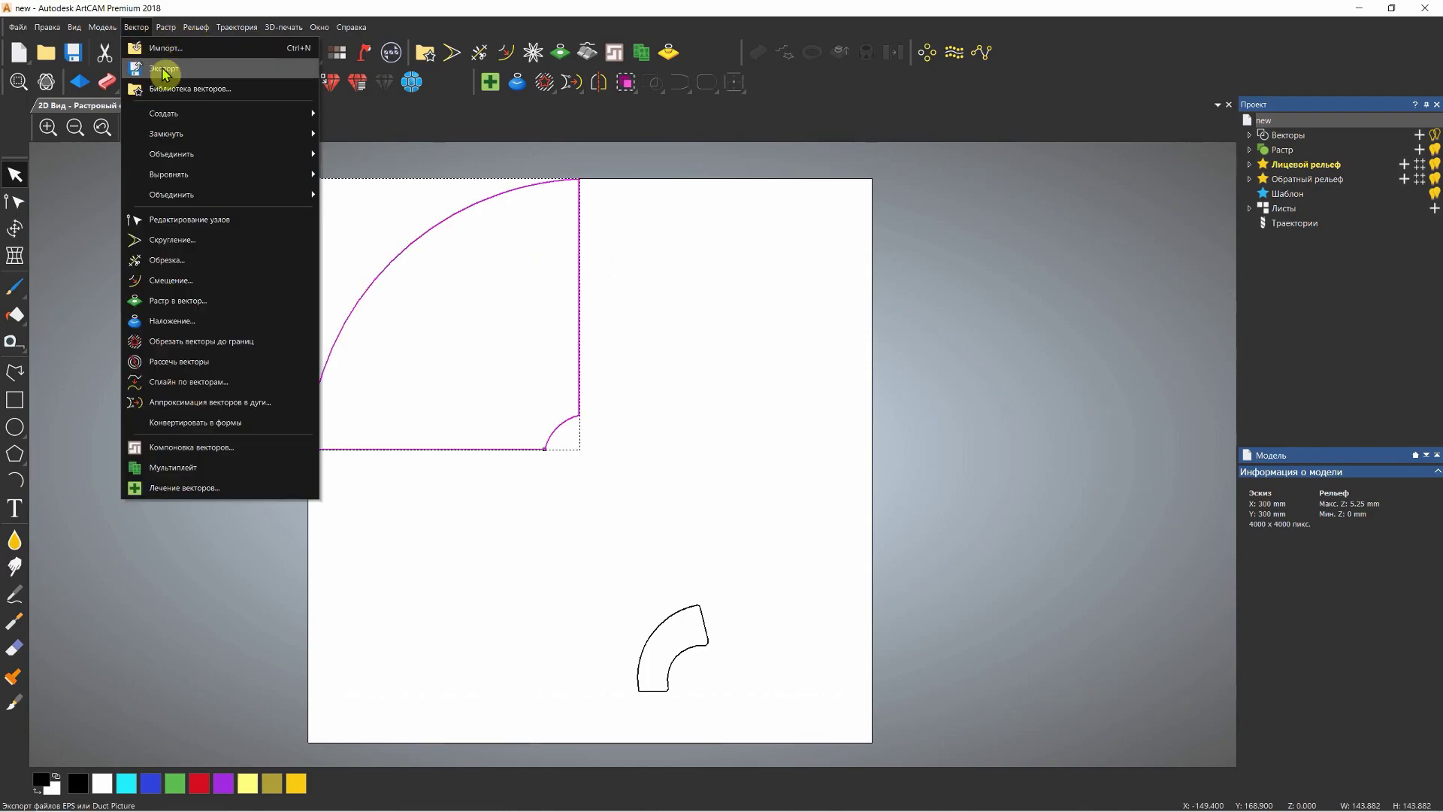
pyautogui.click(181, 410)
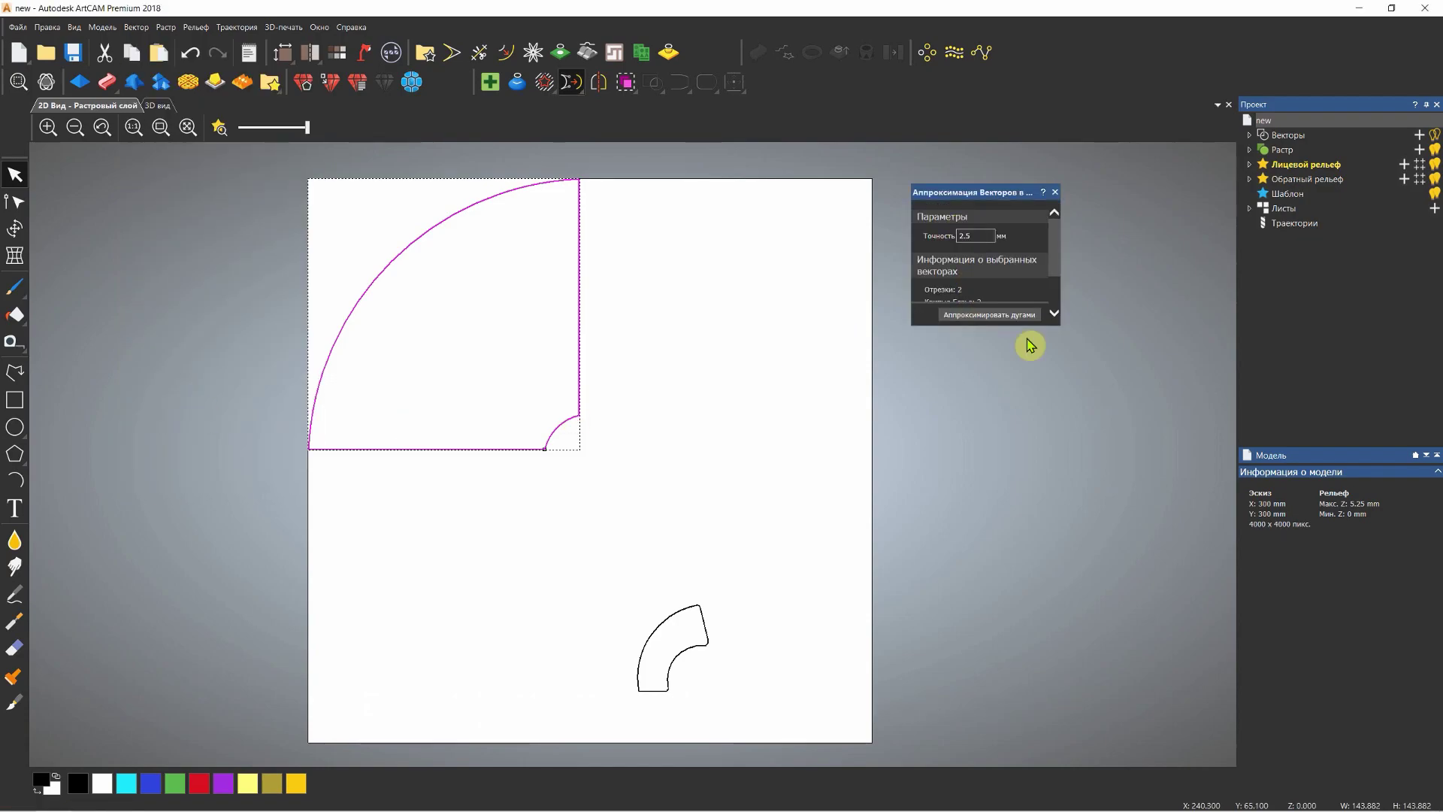
pyautogui.moveTo(1045, 326); pyautogui.dragTo(1045, 351)
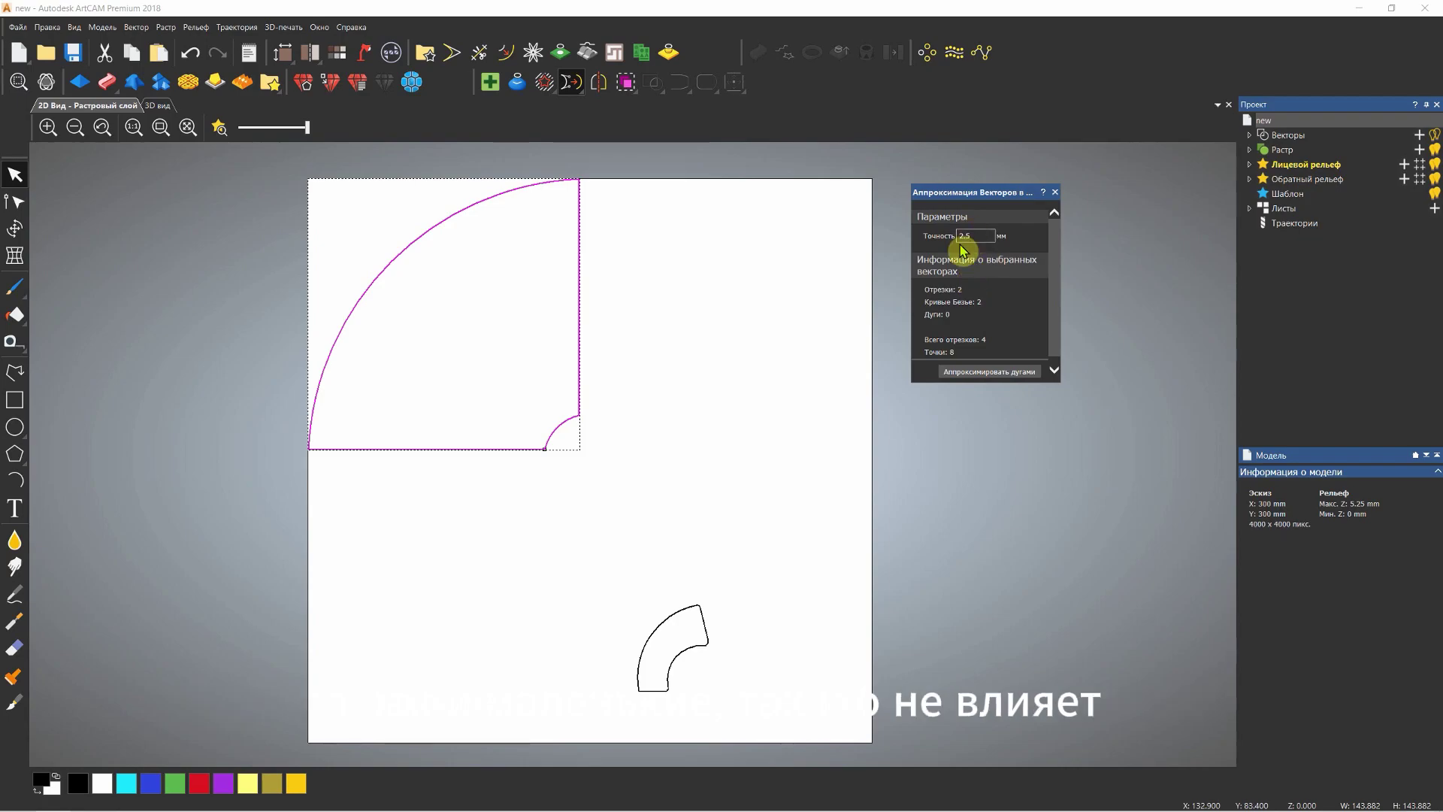
pyautogui.click(959, 374)
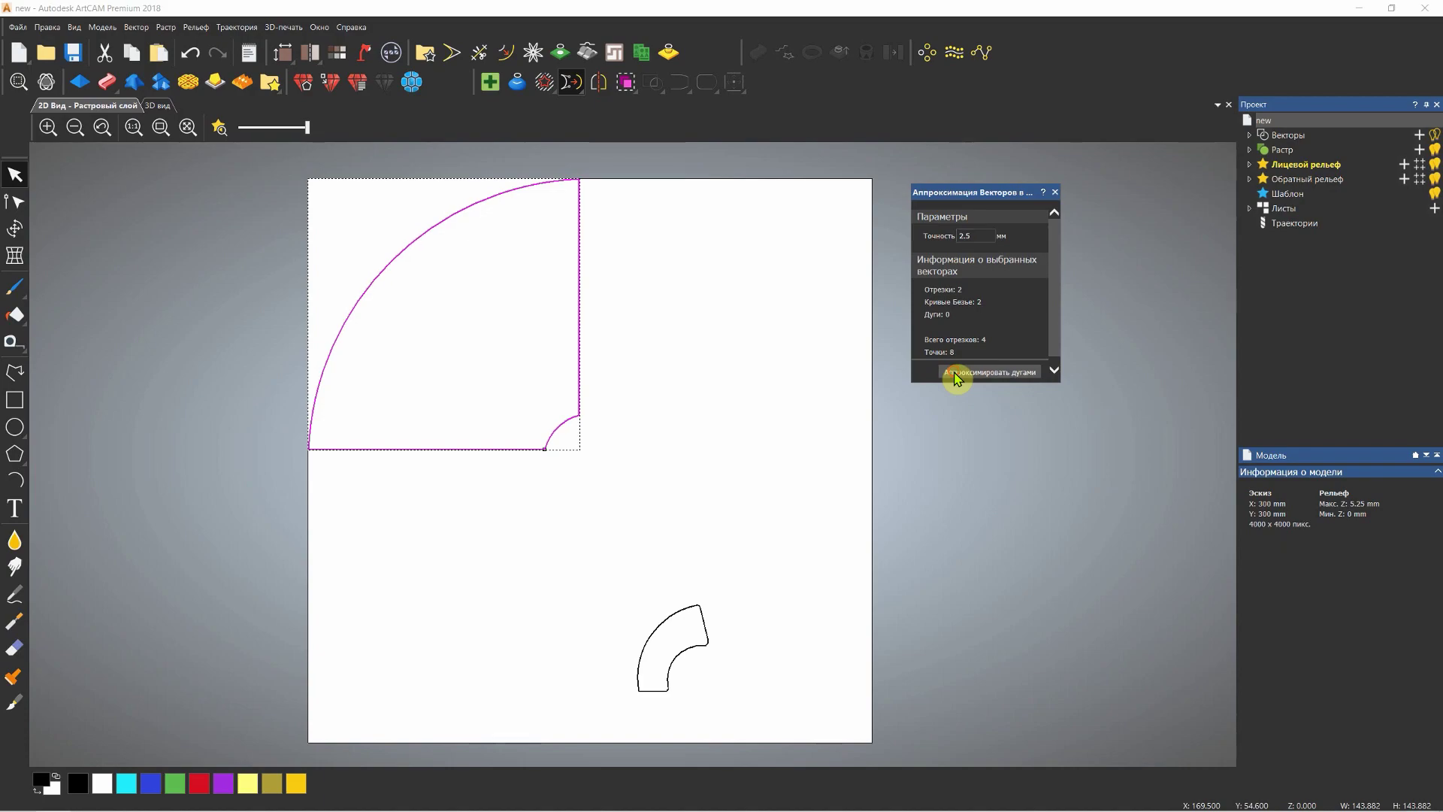
pyautogui.click(1056, 193)
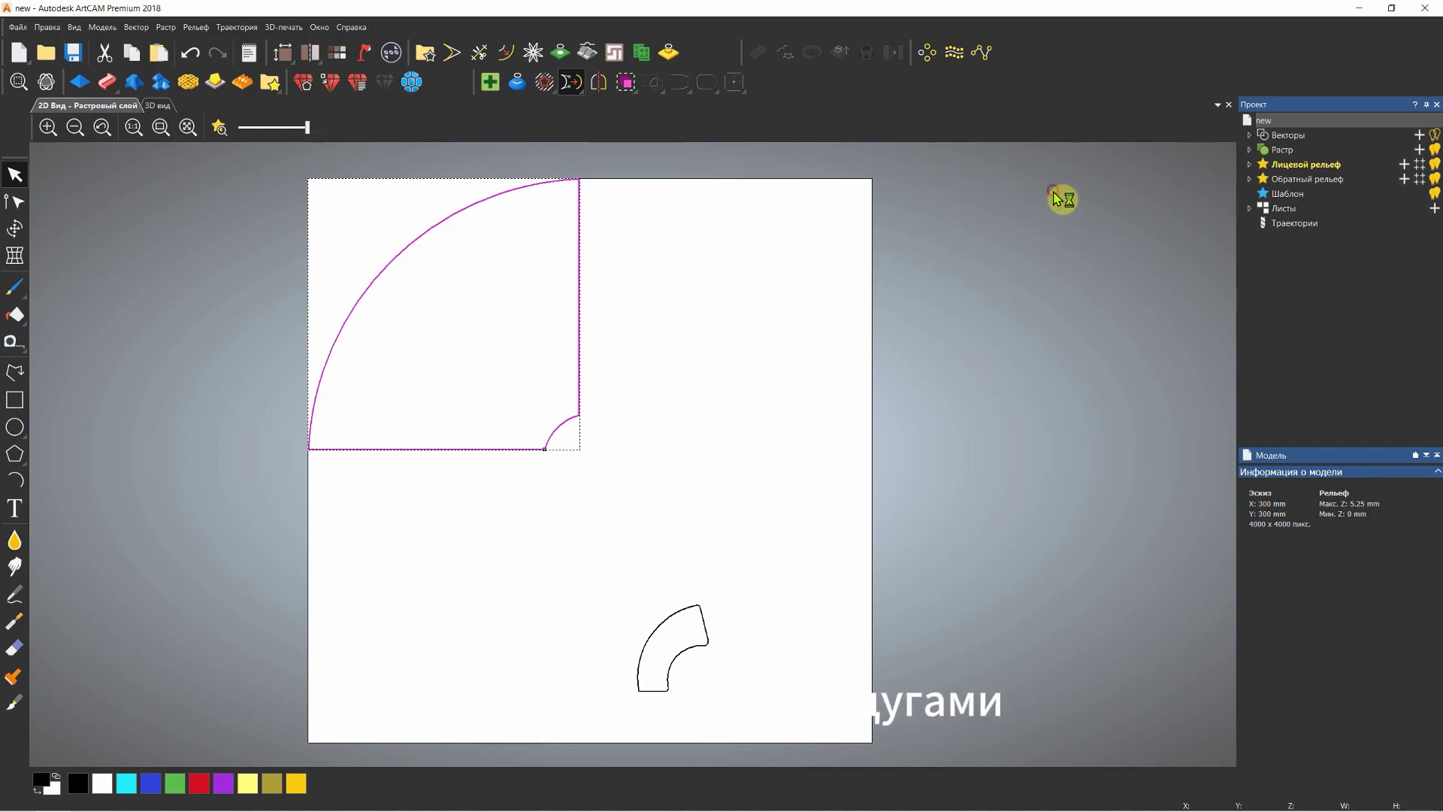
pyautogui.click(665, 272)
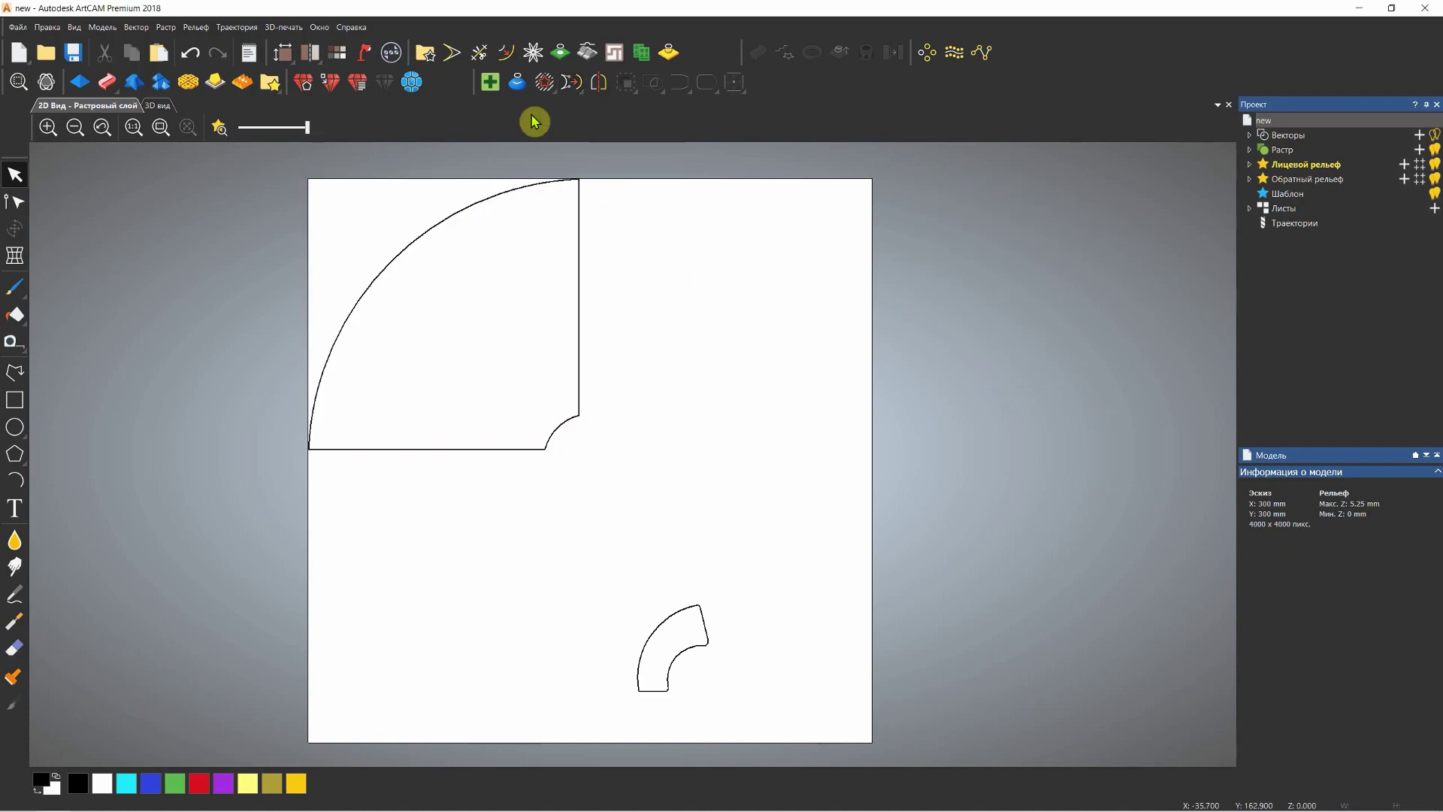
# Round all four corners of the large sector with a 10 mm radius arc fillet.
pyautogui.click(452, 52)
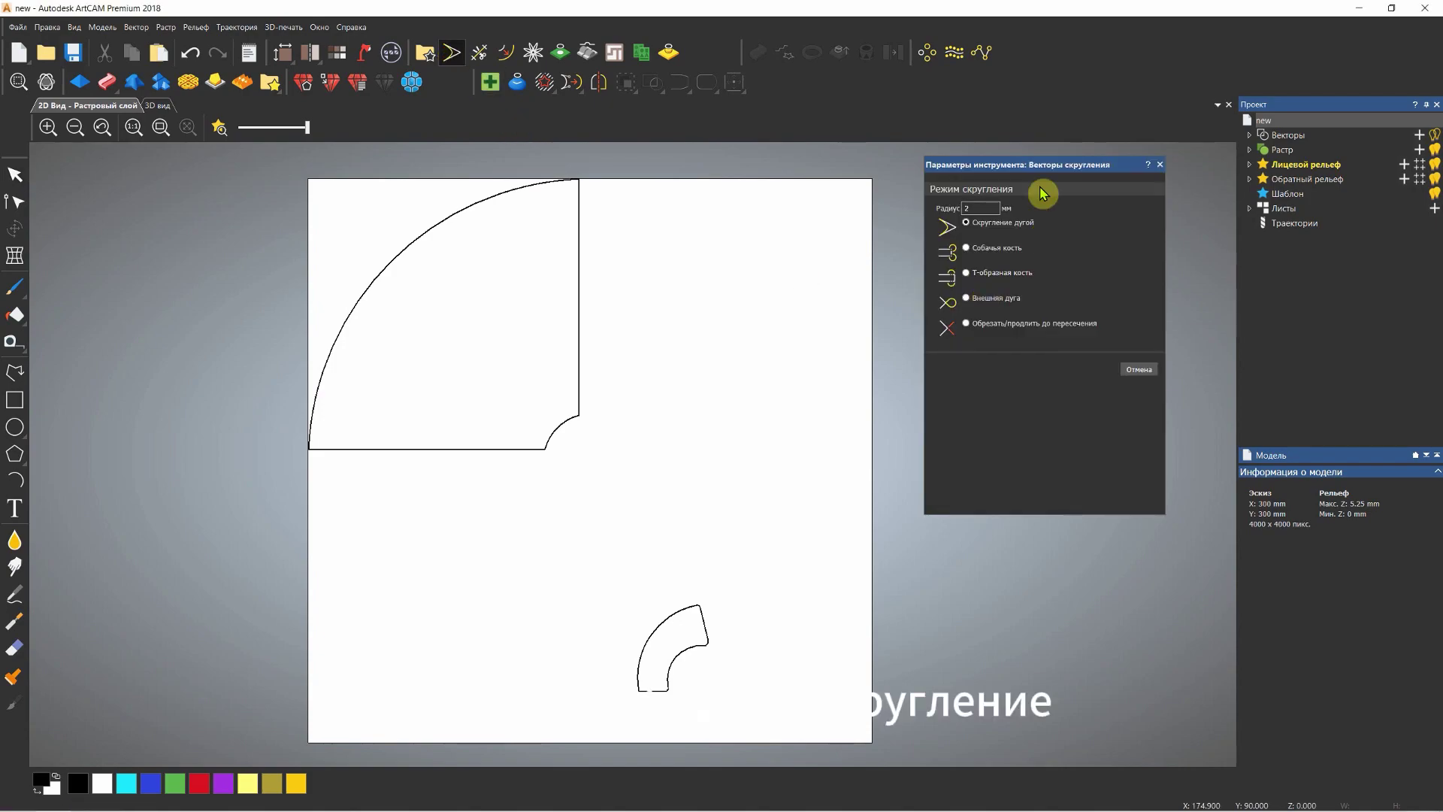
pyautogui.moveTo(1049, 173); pyautogui.dragTo(1030, 176)
pyautogui.moveTo(954, 212); pyautogui.dragTo(937, 211)
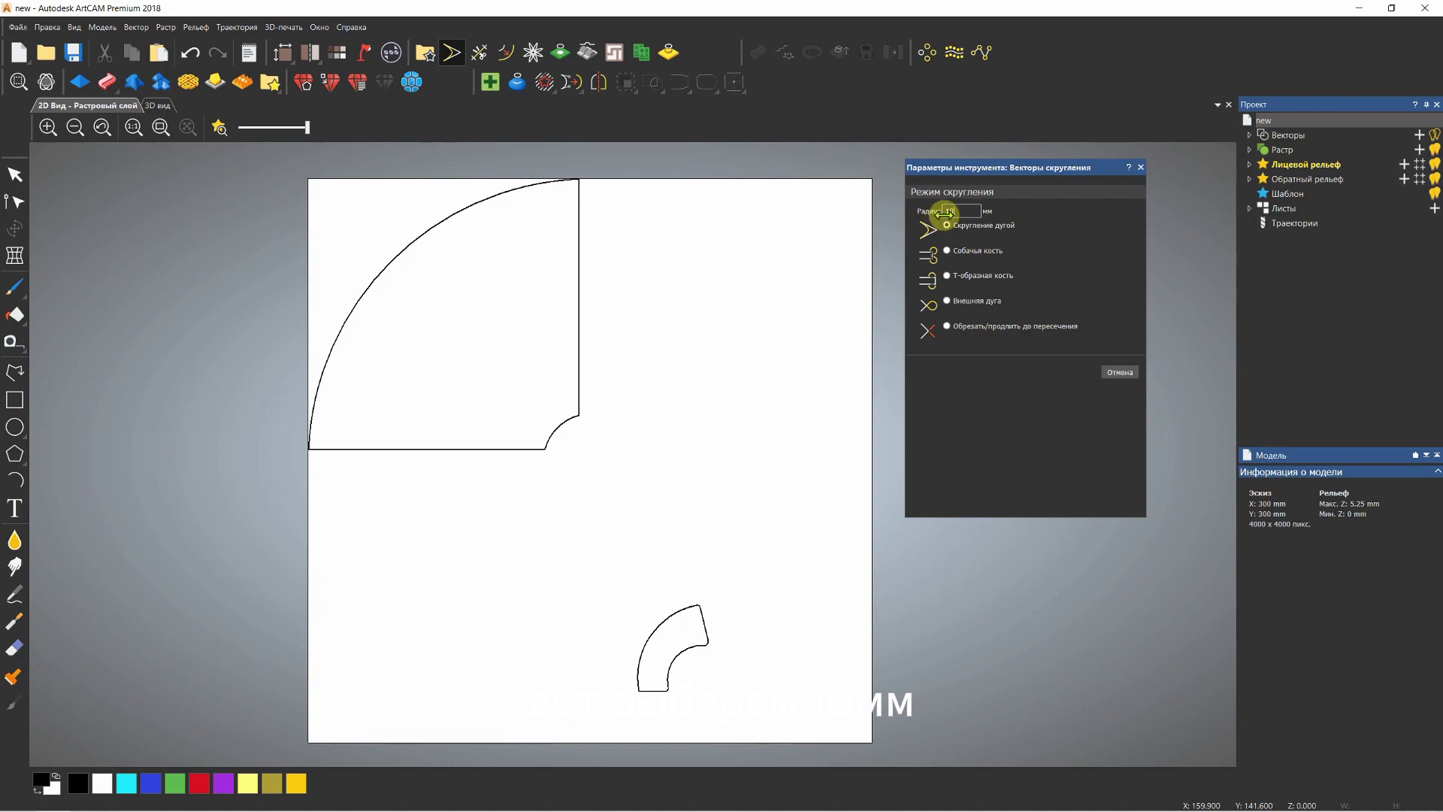
pyautogui.click(579, 179)
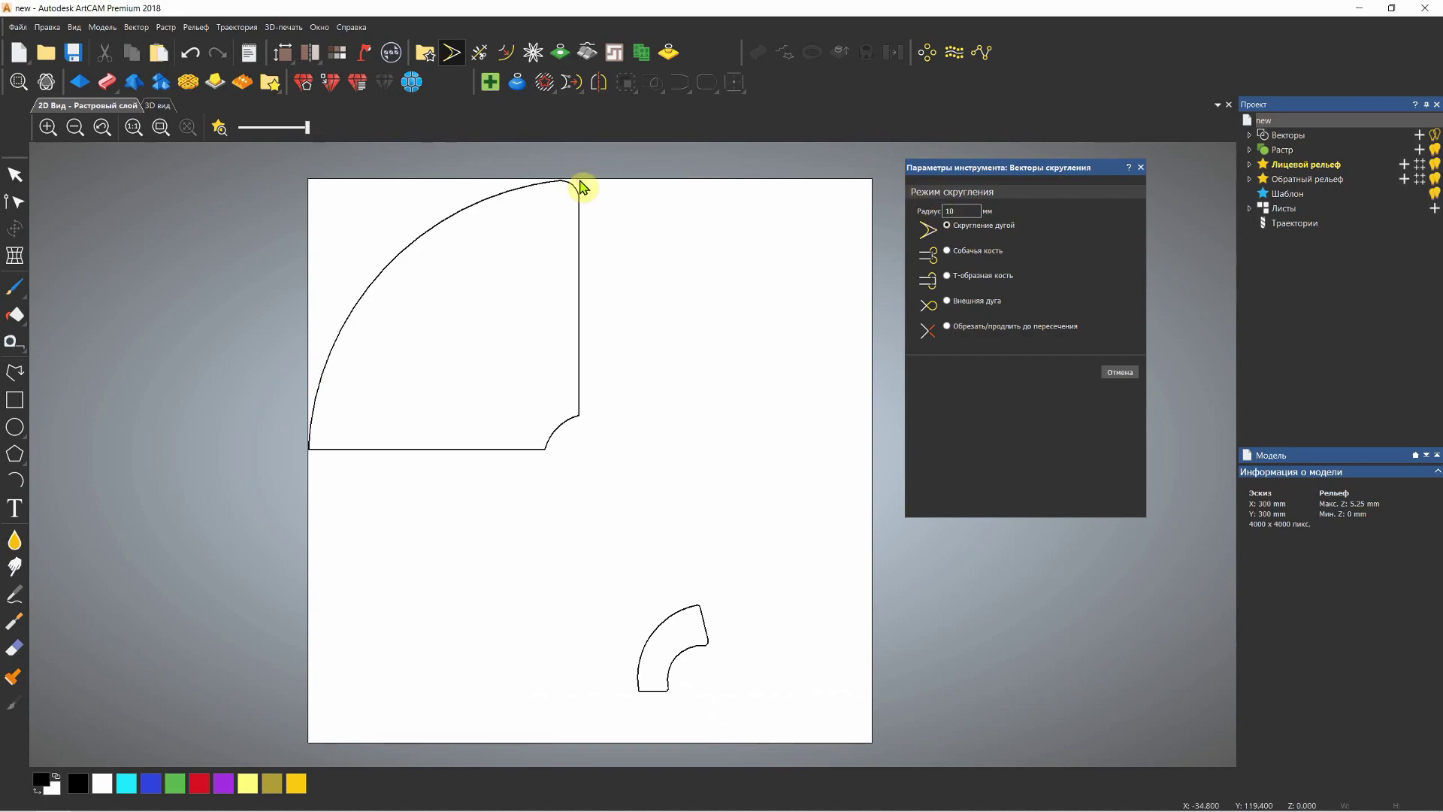
pyautogui.click(309, 449)
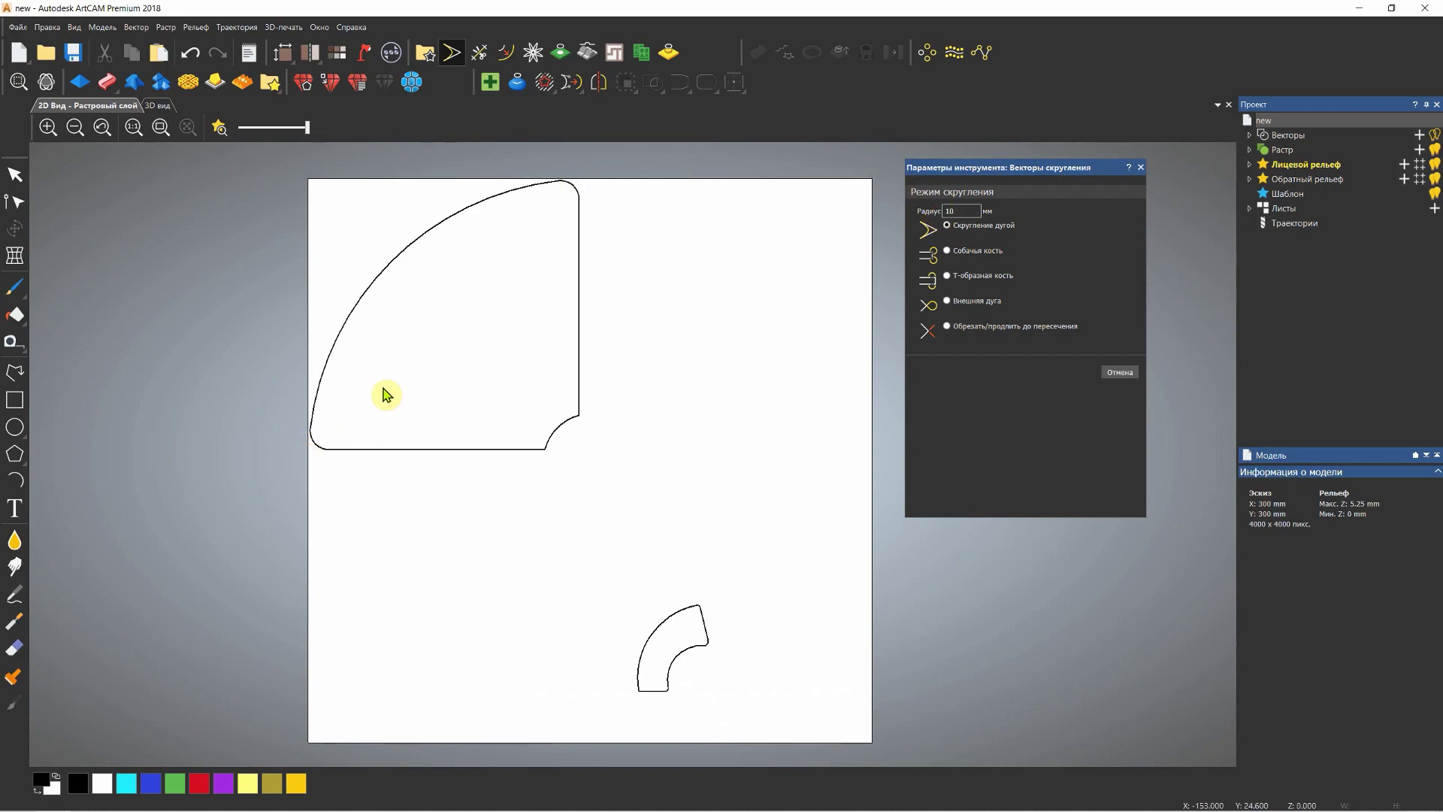
pyautogui.click(544, 450)
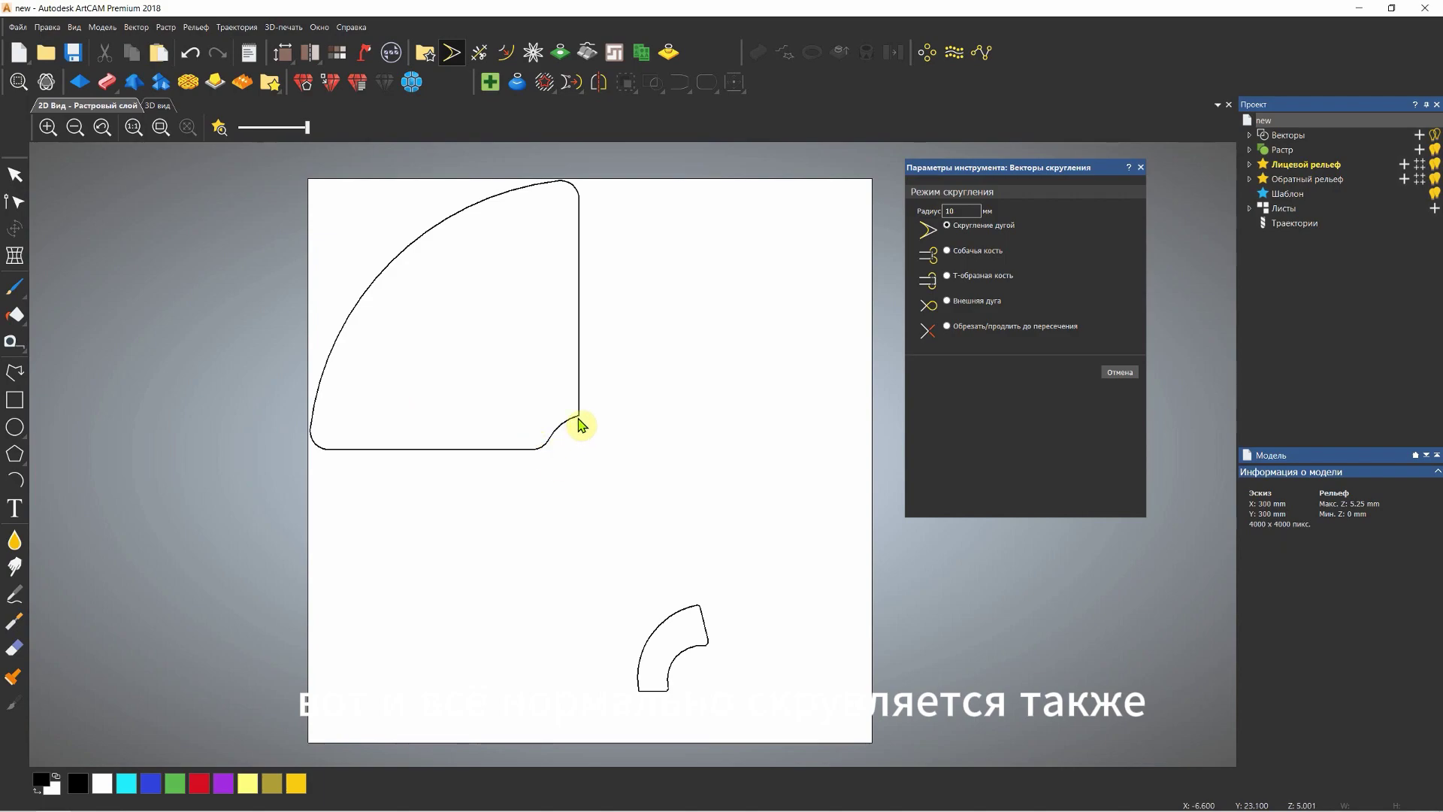
pyautogui.click(578, 415)
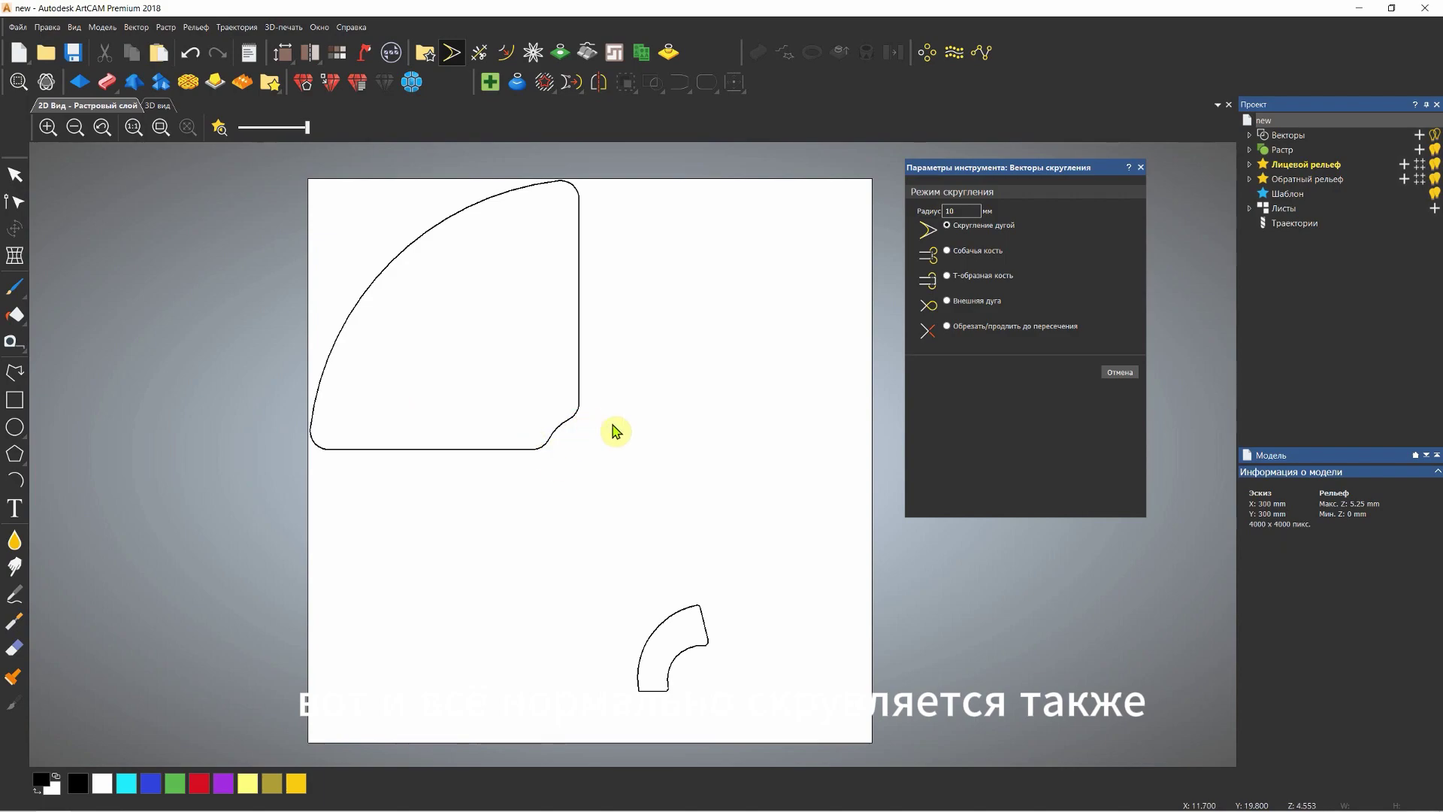
pyautogui.click(1131, 375)
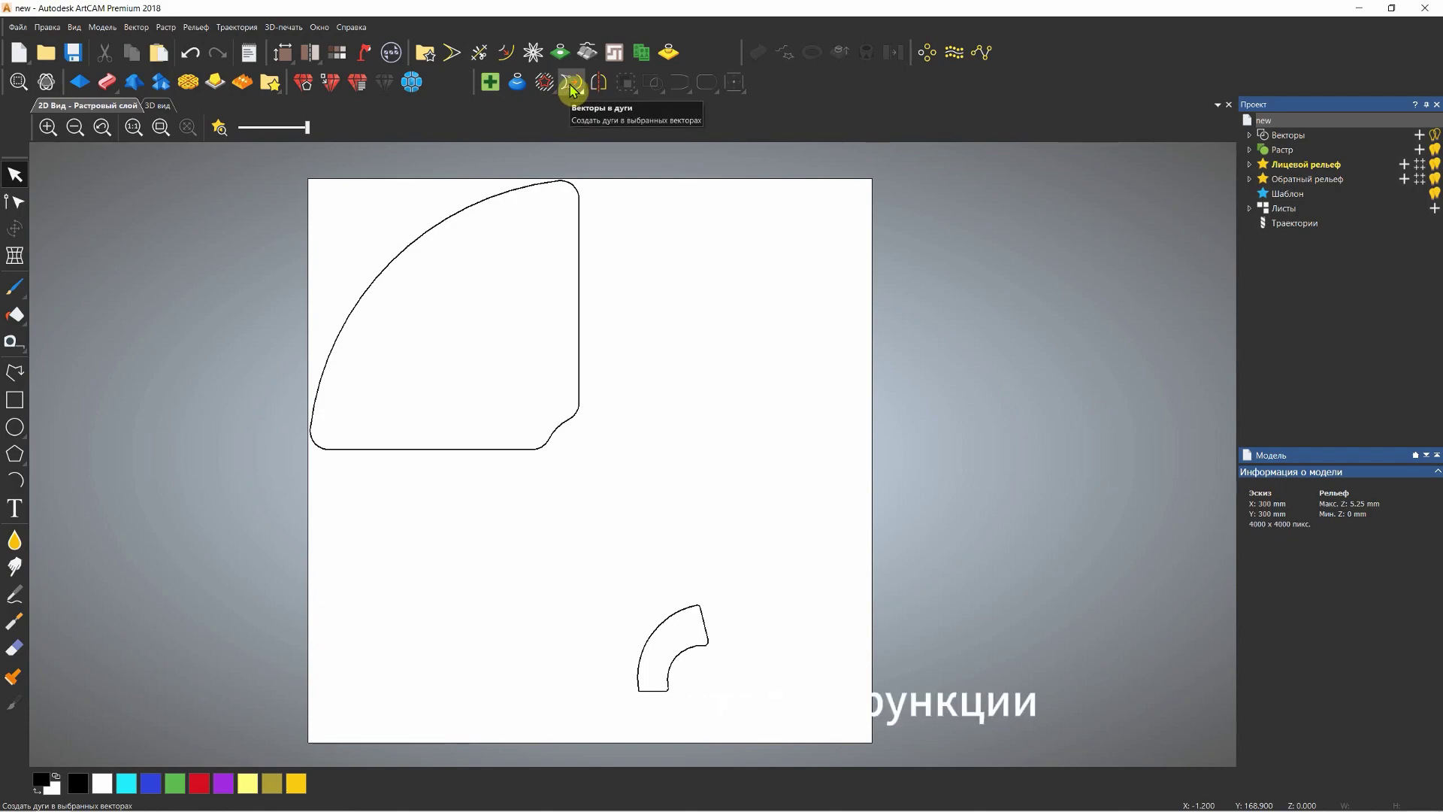
pyautogui.moveTo(606, 252); pyautogui.dragTo(551, 305)
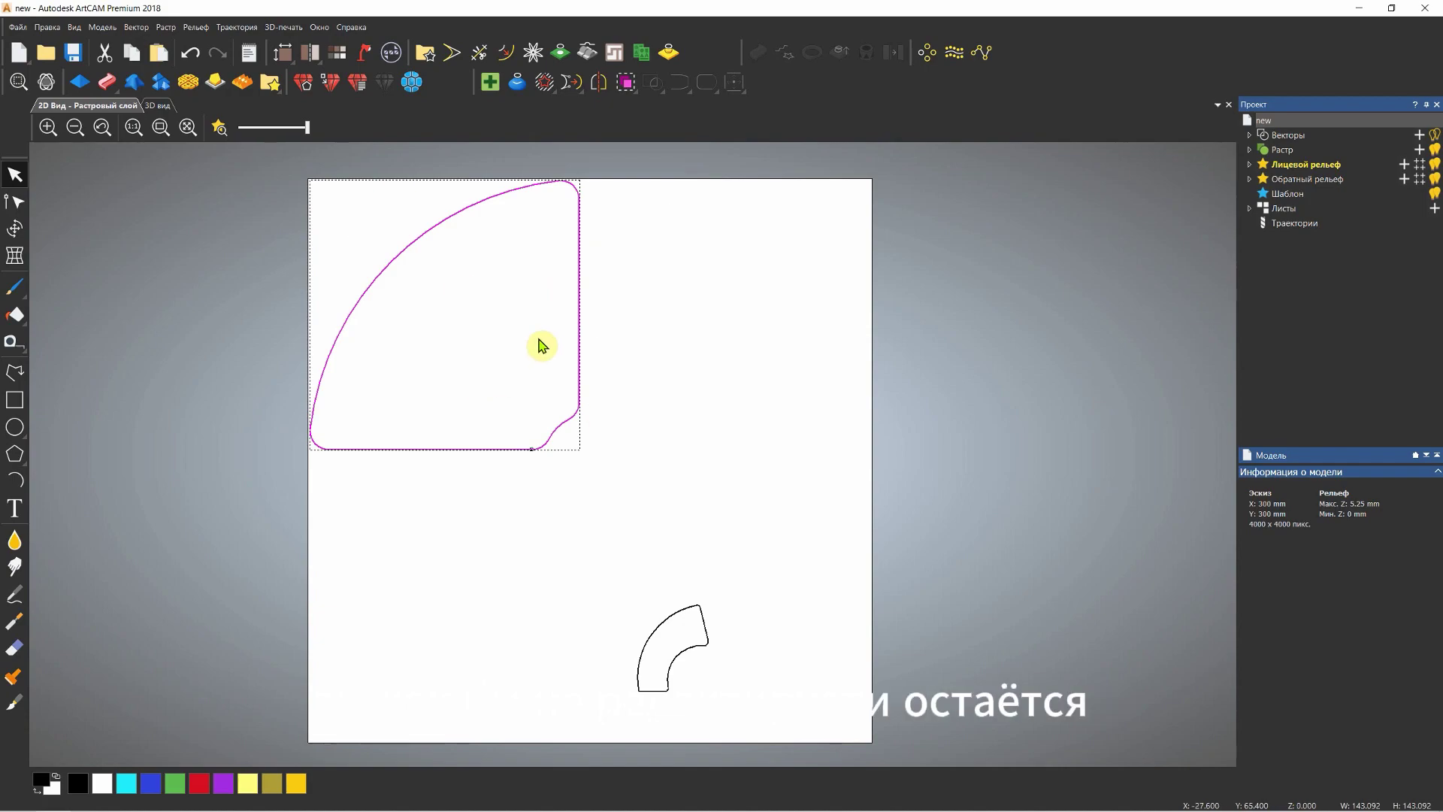
pyautogui.click(571, 530)
pyautogui.moveTo(722, 579); pyautogui.dragTo(634, 681)
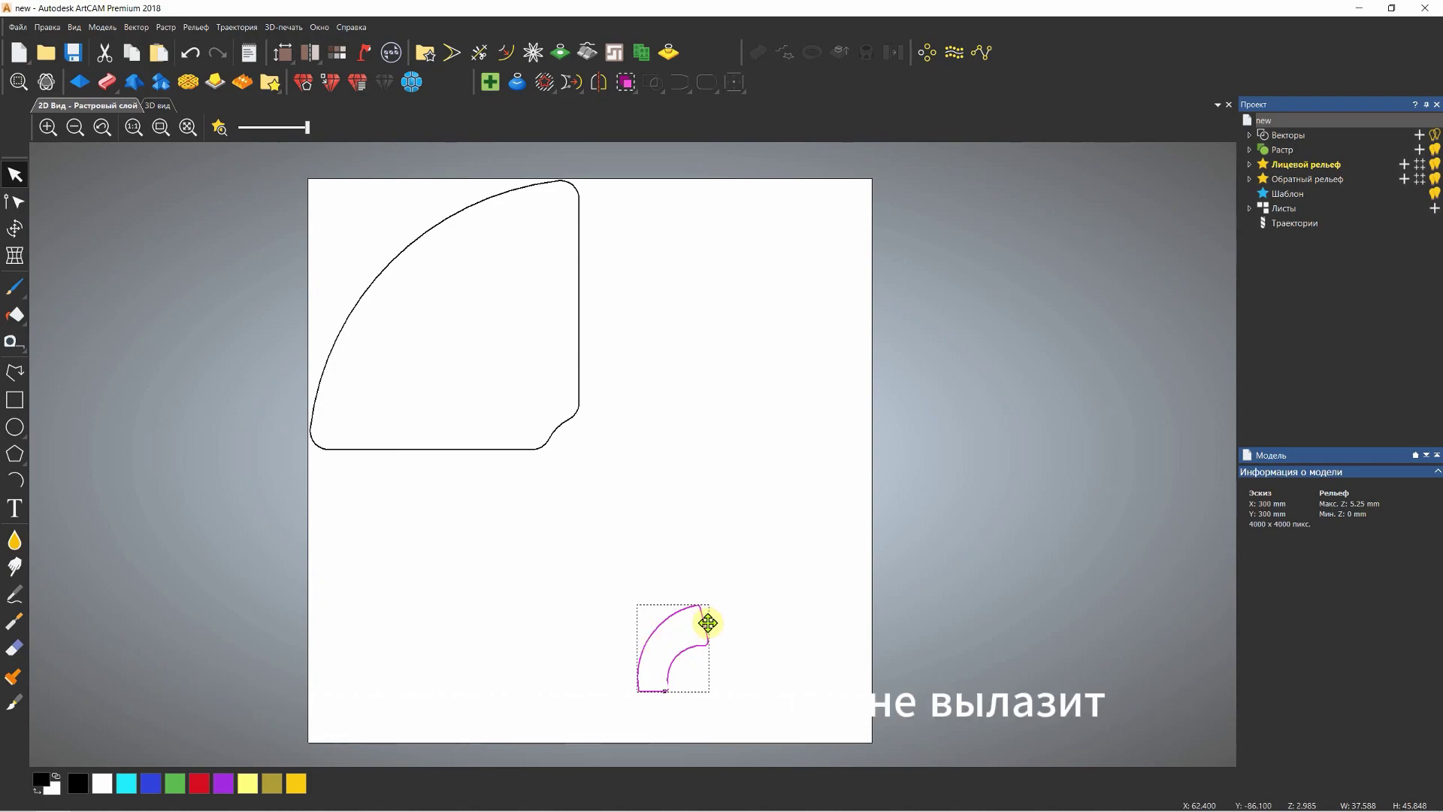
pyautogui.click(590, 314)
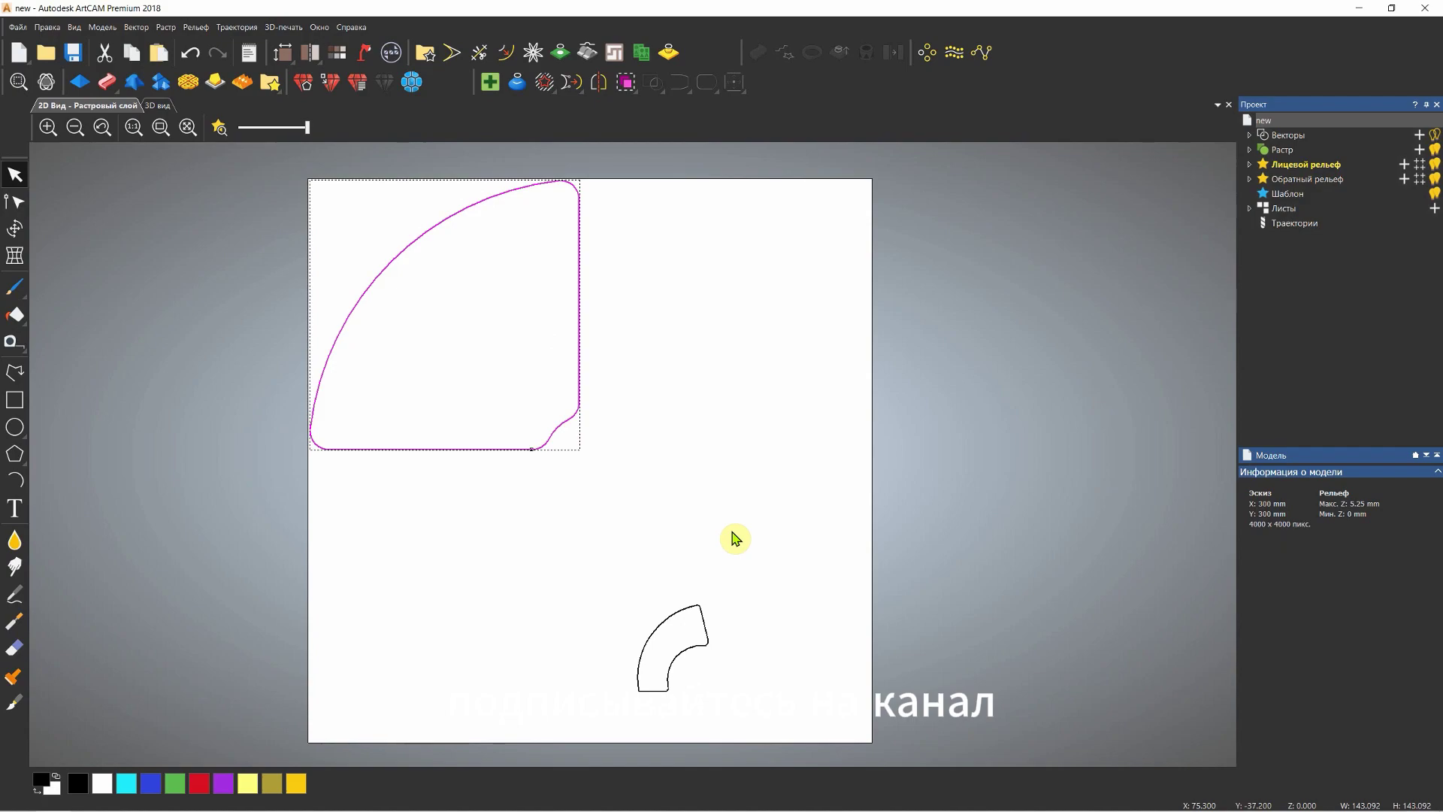
pyautogui.click(714, 608)
pyautogui.click(703, 627)
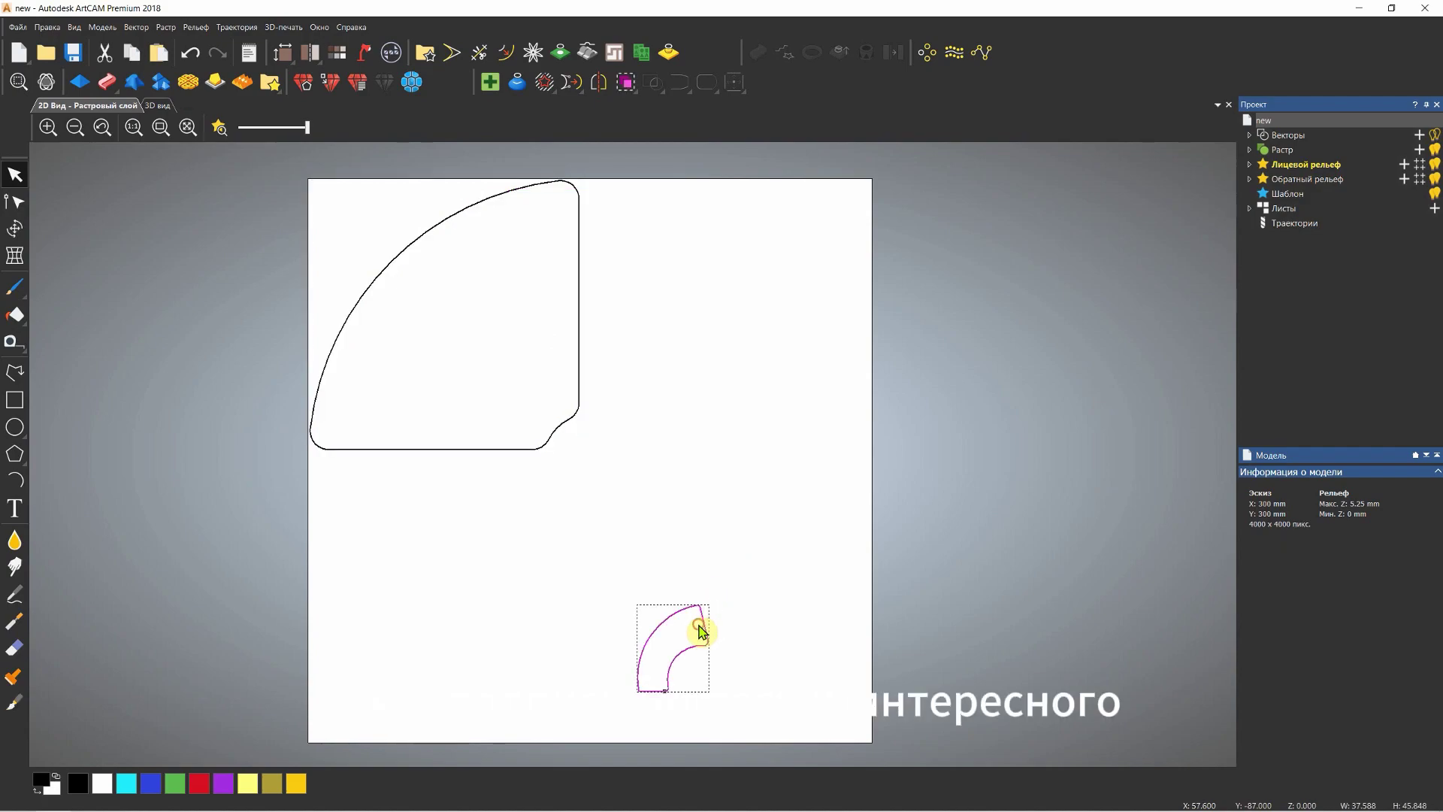